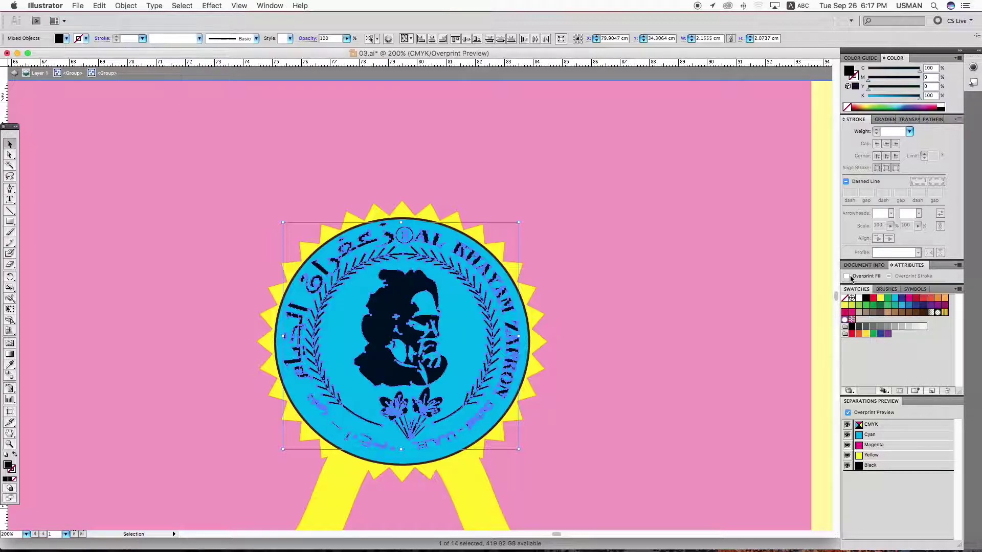
Recolour the dark ring around the top-flap seal to C 0, M 0, Y 100, K 100 and check the Black separation
click(754, 338)
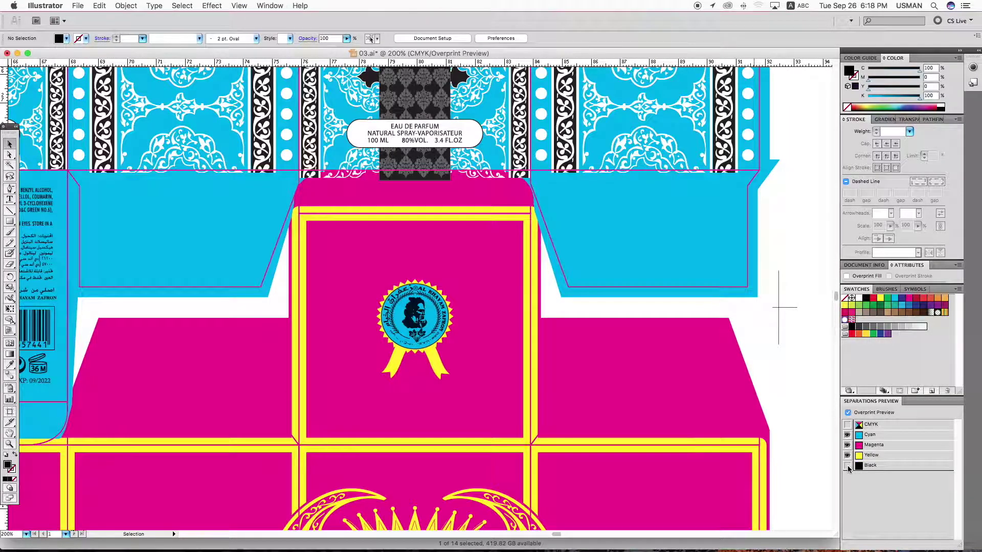
key(super+space)
drag(341, 270, 481, 357)
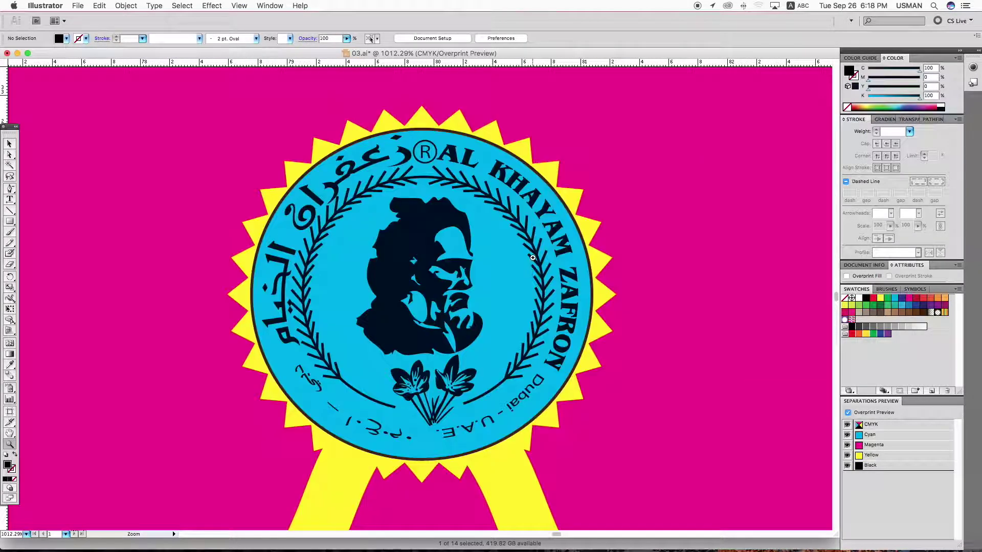
click(572, 216)
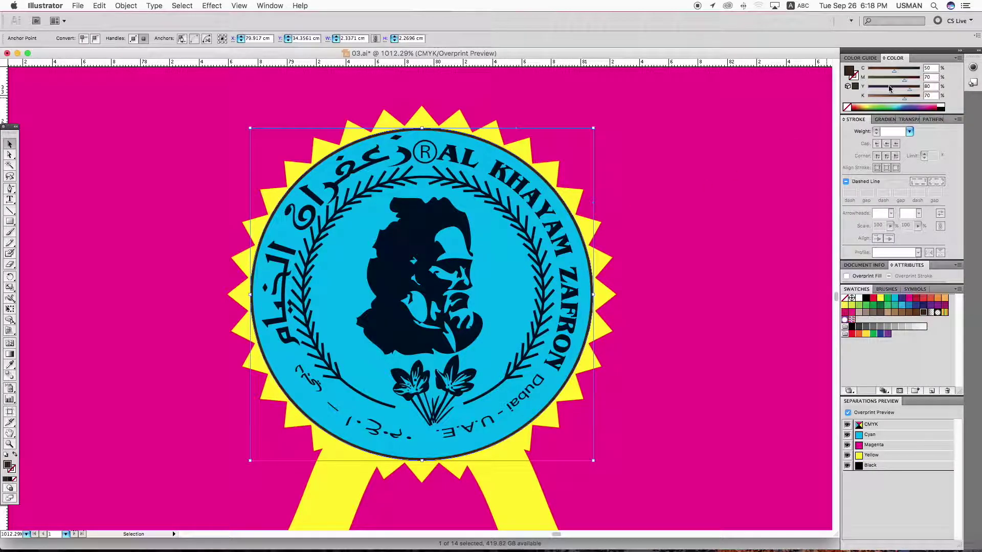
drag(905, 98, 868, 71)
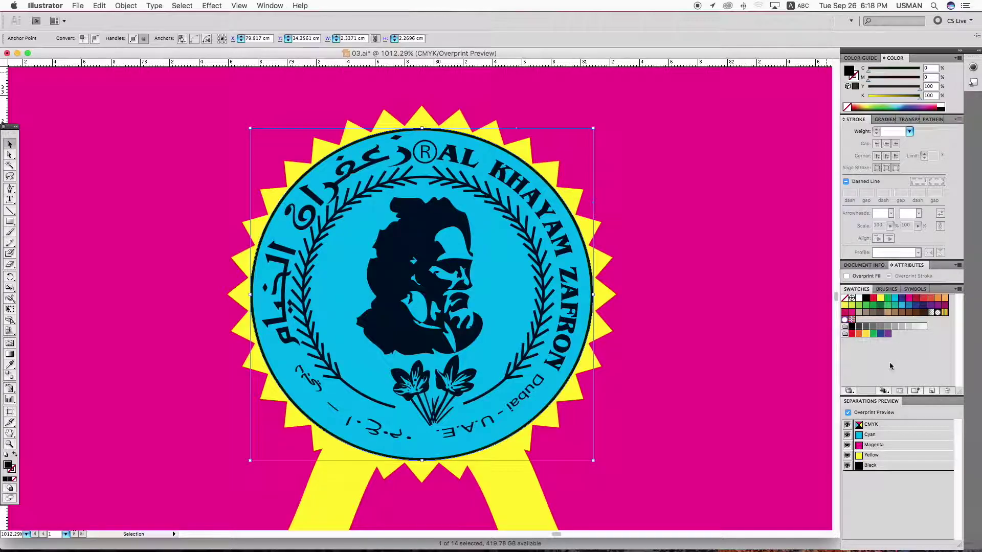
click(847, 466)
click(847, 466)
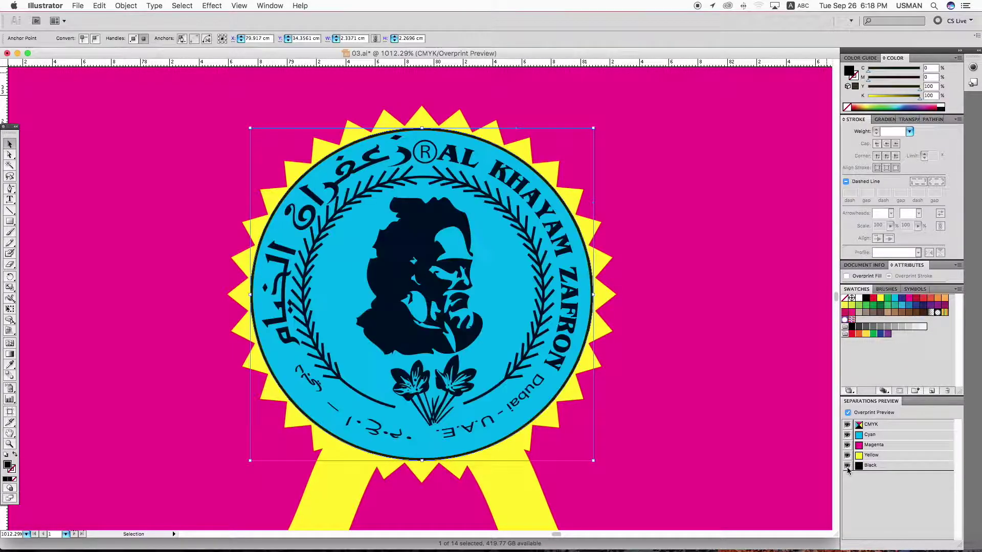
Recolour the black portrait, wreath and lettering of the narrow side panel's seal to C 100, M 0, Y 0, K 100 and turn off their fill overprint
key(super+minus)
key(super+minus)
key(super+minus)
key(super+minus)
key(super+minus)
key(super+minus)
key(super+minus)
key(super+minus)
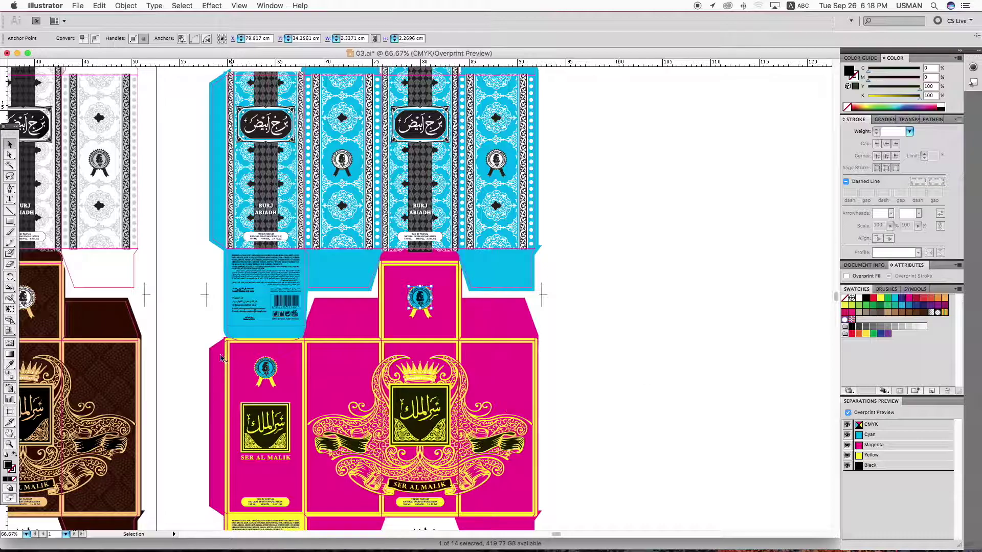
drag(233, 349, 299, 390)
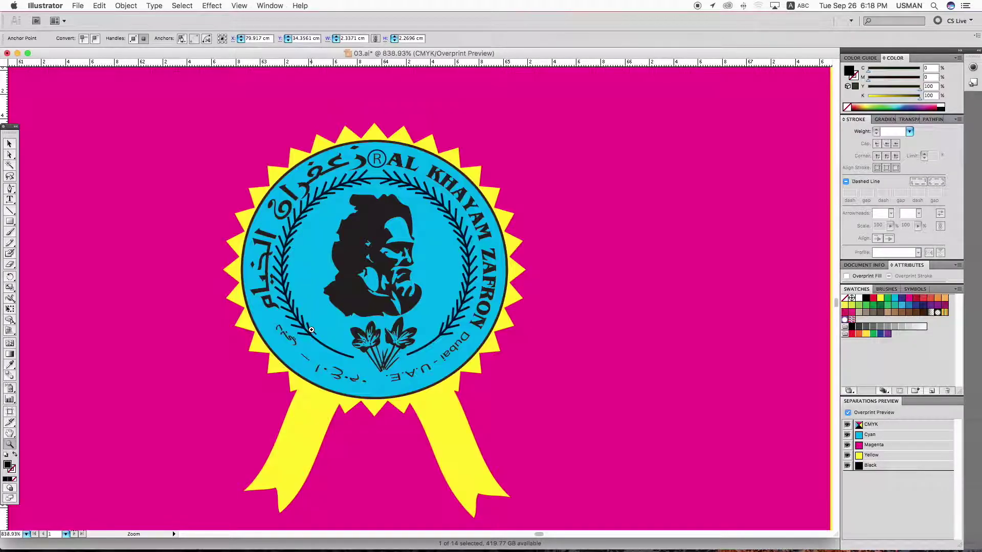
click(864, 470)
click(864, 470)
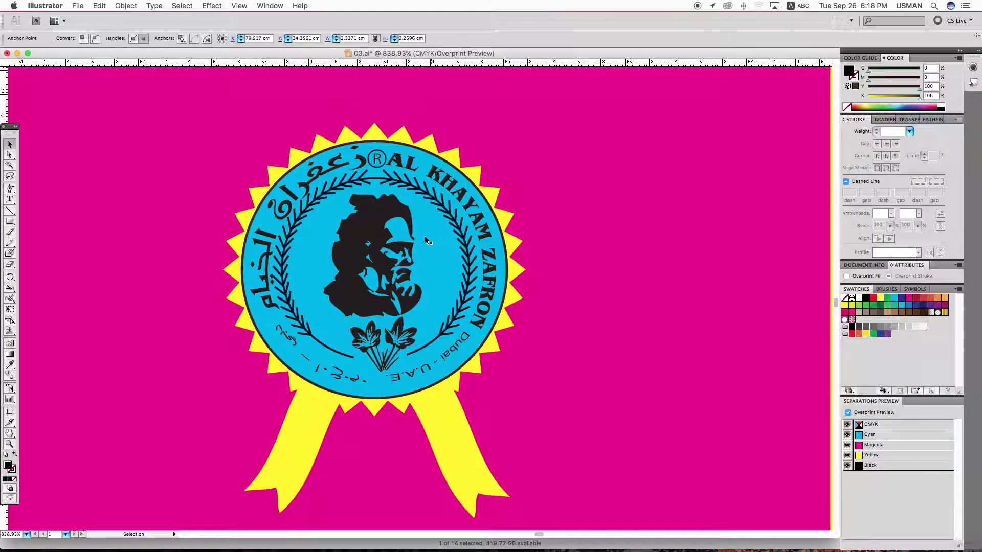
double_click(375, 216)
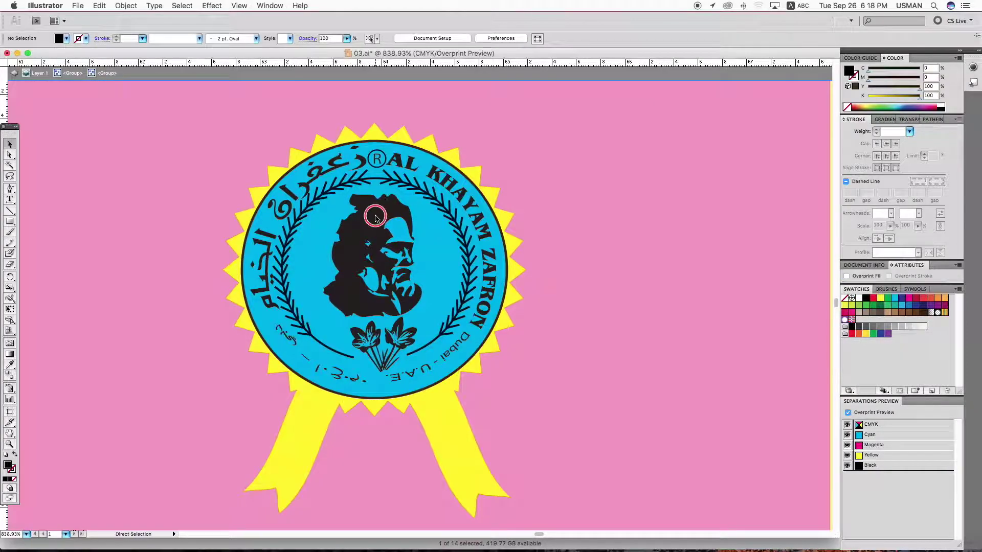
click(375, 217)
click(372, 39)
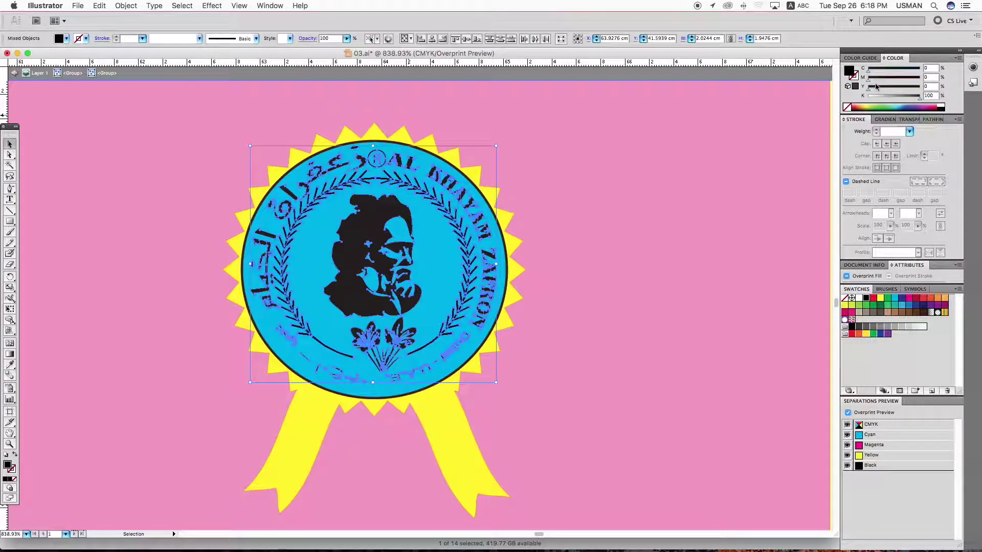
drag(892, 70, 919, 68)
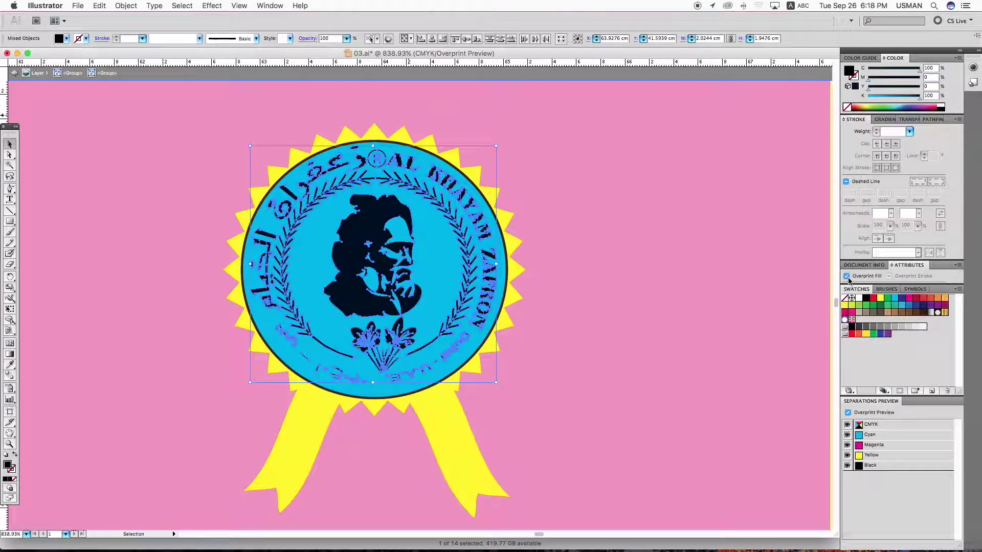
click(677, 298)
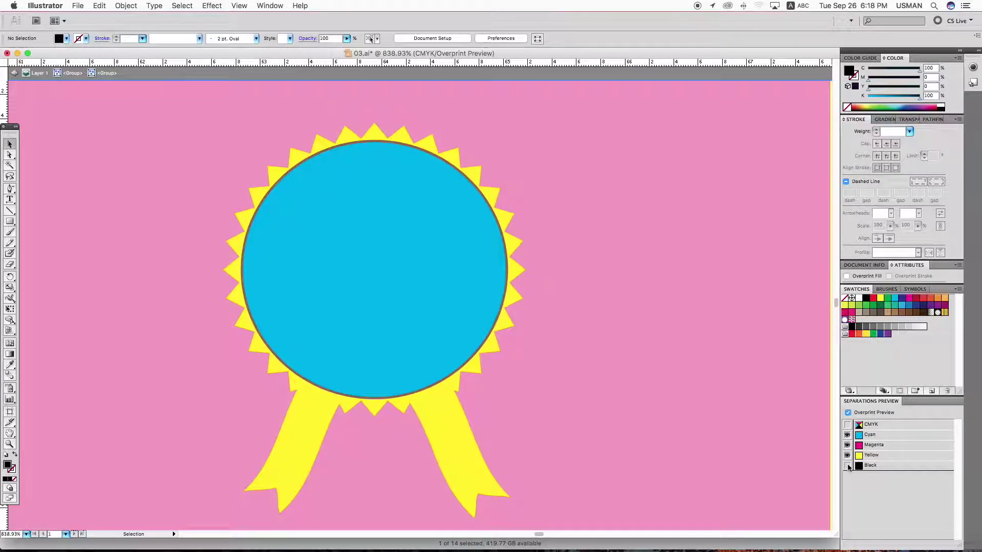
Set the dark ring around the side panel's seal to C 0, M 0, Y 100, K 100 and exit the isolated group
click(498, 220)
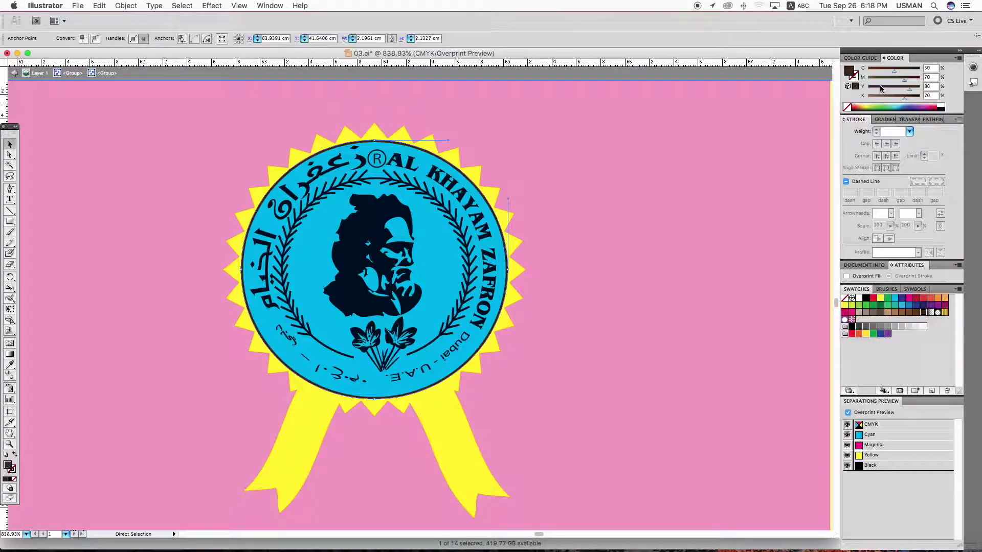
drag(904, 80, 878, 80)
click(868, 69)
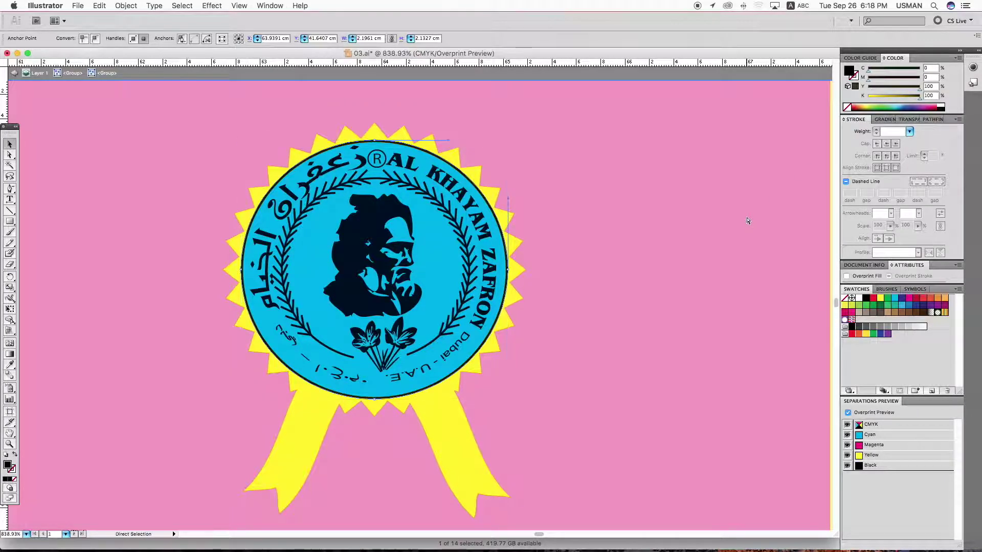
key(super+minus)
key(super+minus)
key(super+minus)
key(super+minus)
key(super+minus)
key(super+minus)
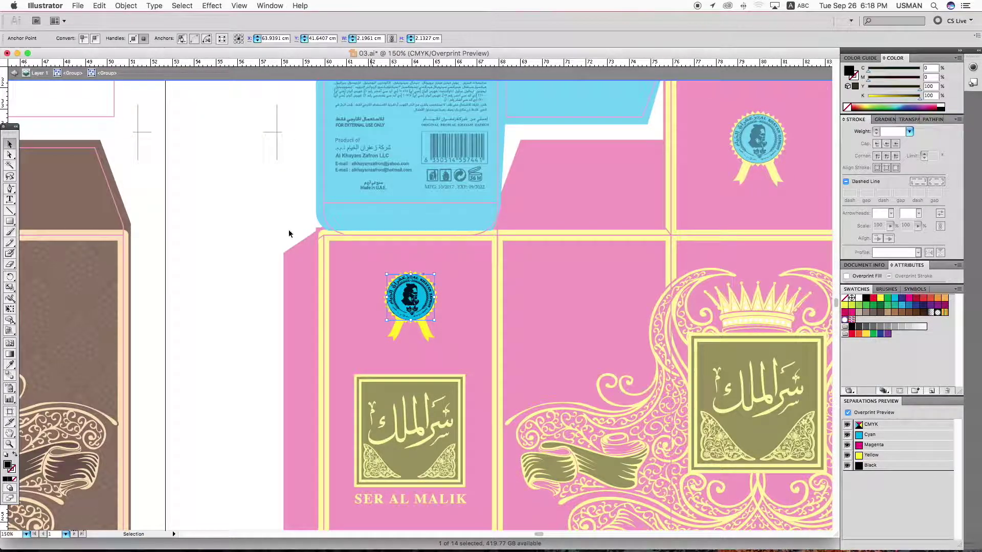
click(248, 217)
With the Black separation hidden, check the magenta box, and recolour the front panel's SER AL MALIK banner to C 0, M 0, Y 100, K 100
key(super+minus)
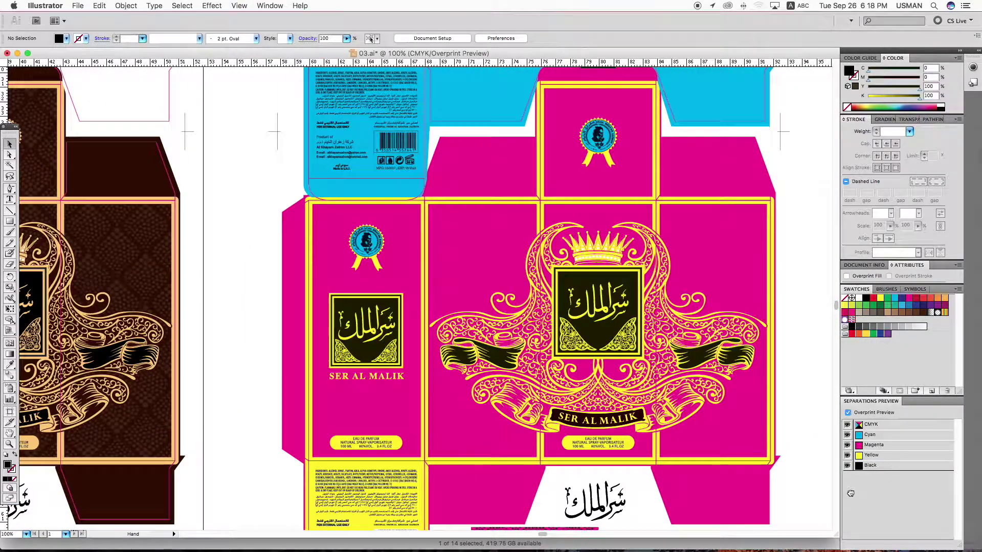
drag(850, 494, 796, 452)
click(847, 466)
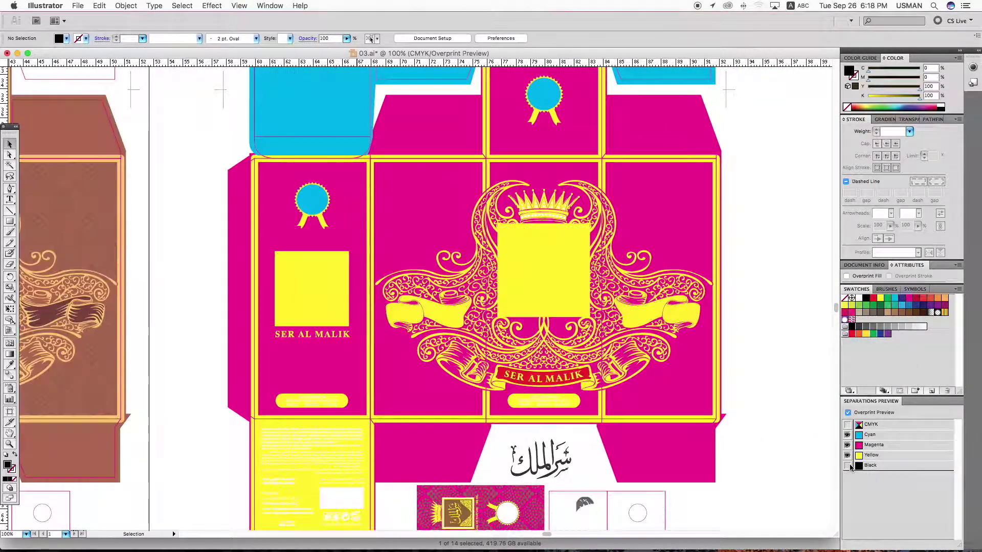
click(847, 465)
key(z)
drag(460, 321, 667, 441)
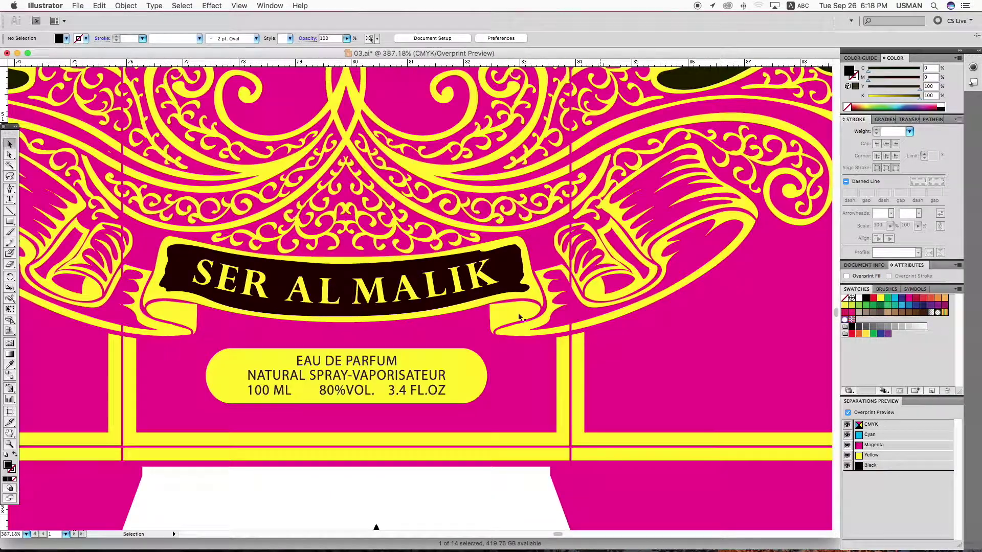
key(v)
click(513, 271)
click(900, 119)
click(868, 131)
click(872, 112)
Check the whole magenta box layout for leftover colour by hiding the Black separation and showing it again
key(super+1)
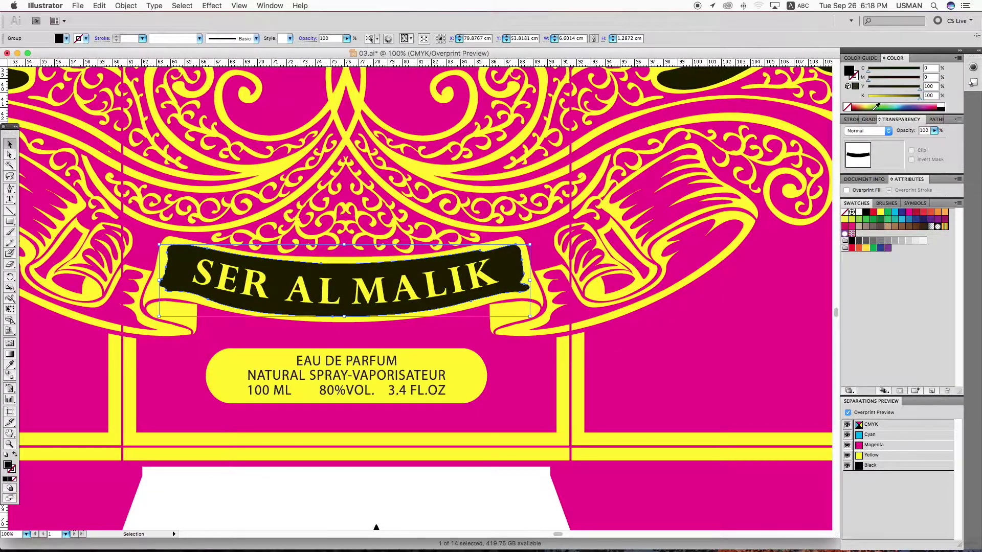
click(726, 251)
scroll(665, 249, up, 3)
scroll(665, 250, left, 3)
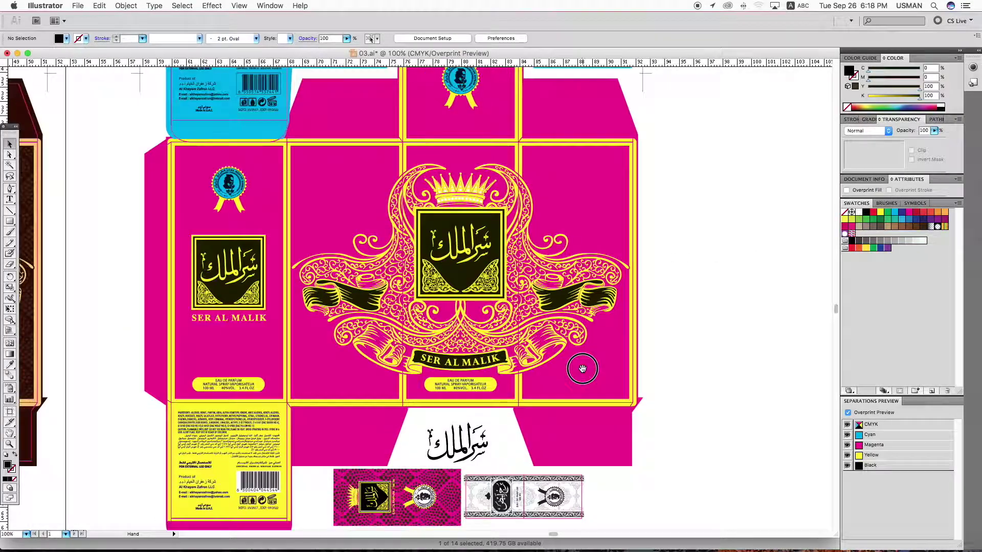
click(848, 466)
click(847, 466)
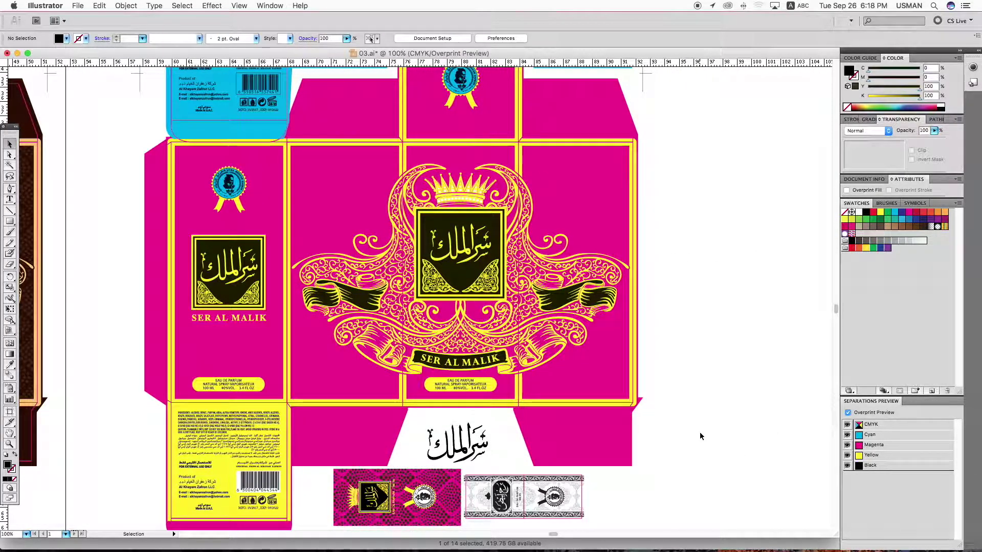
Isolate the magenta box artwork and ungroup its two yellow EAU DE PARFUM labels
click(475, 386)
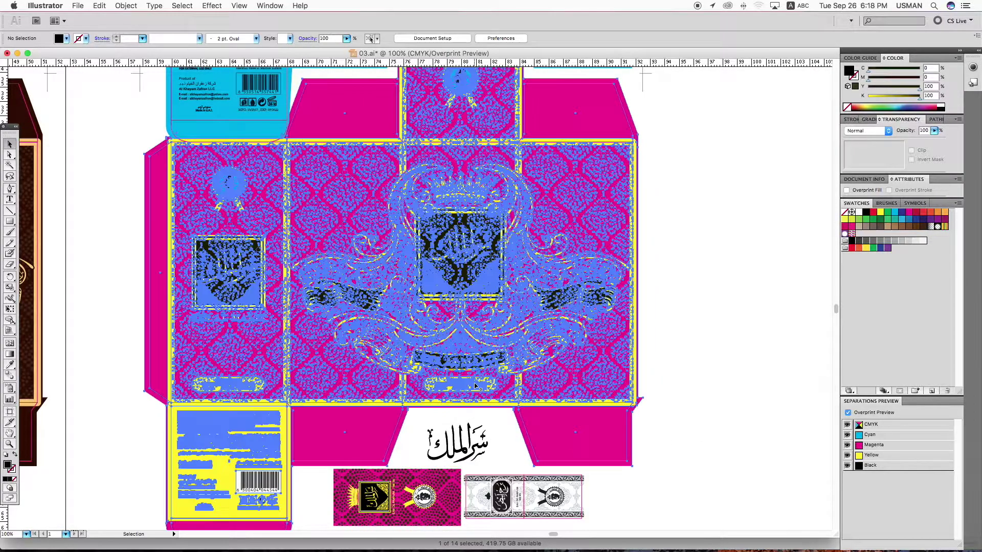
double_click(476, 386)
click(475, 386)
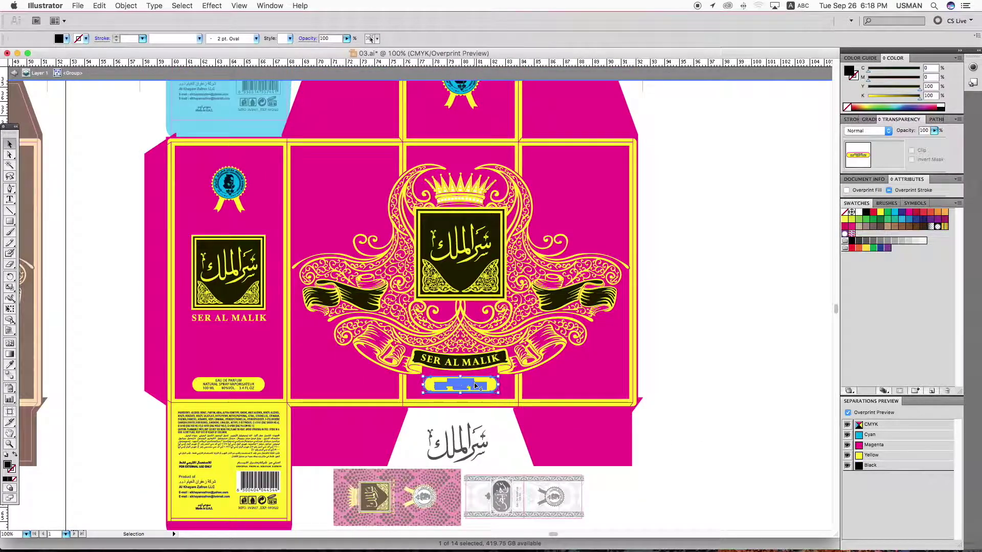
shift+click(246, 384)
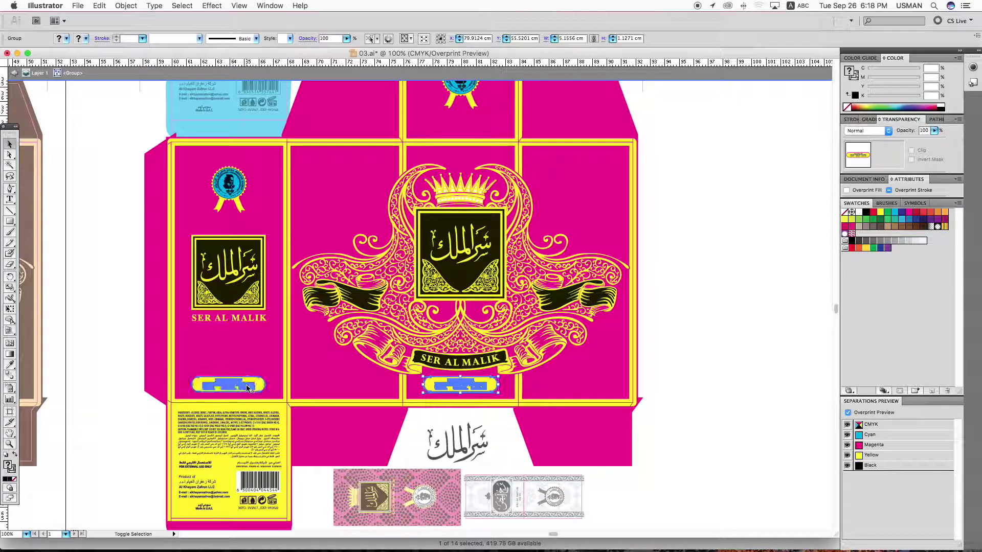
right_click(247, 385)
click(275, 451)
right_click(276, 405)
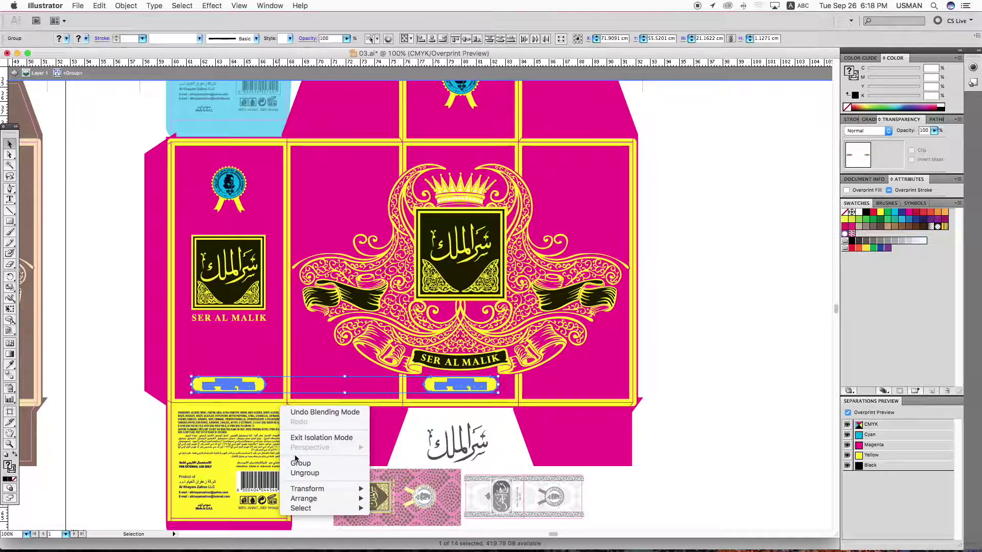
click(294, 473)
click(504, 455)
Hide both EAU DE PARFUM label texts, show them again as one selection and set their fill to C 0, M 0, Y 100, K 100
click(467, 382)
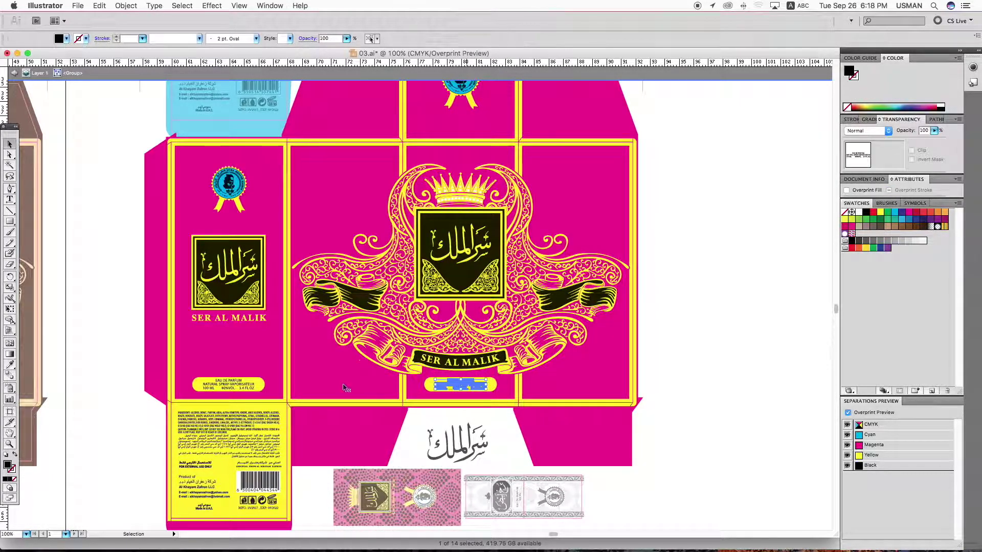
key(super+3)
click(235, 387)
key(super+3)
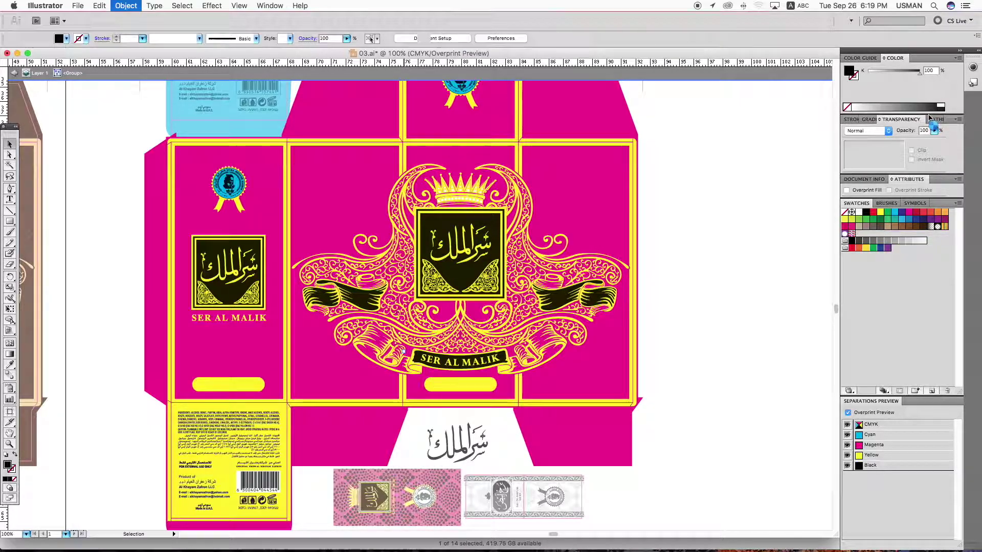
key(alt+super+3)
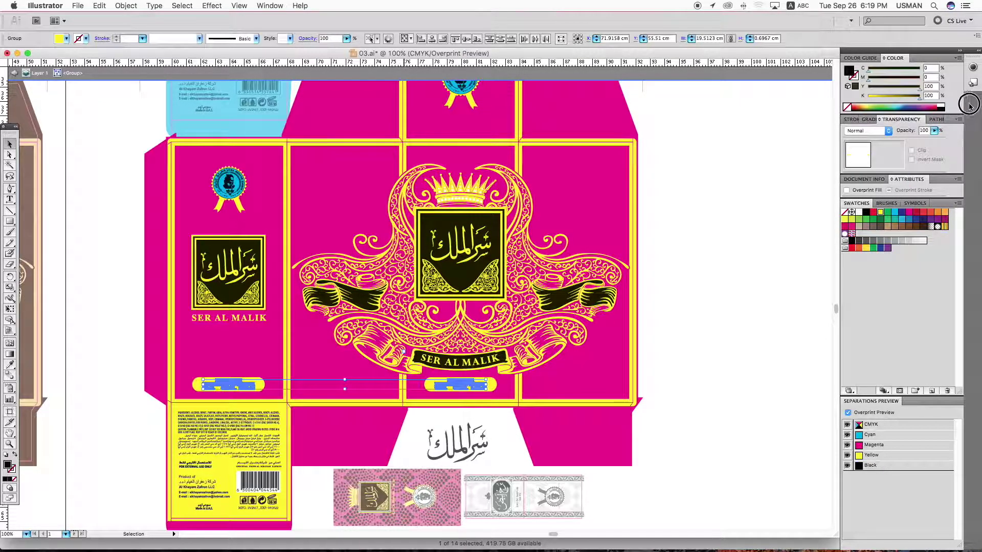
click(751, 321)
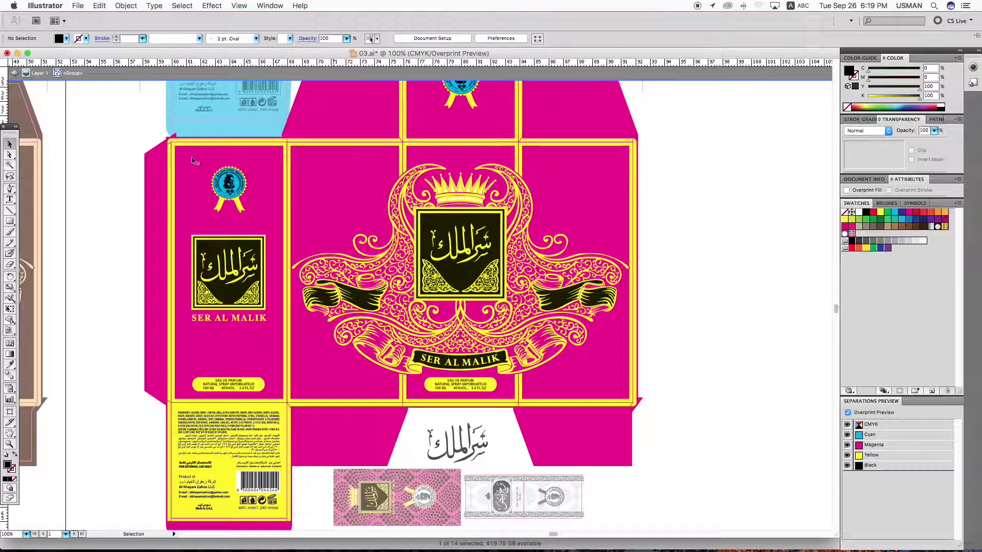
Isolate the yellow flap's text group, select the ingredients text and all matching artwork, and recolour it to C 0, M 0, Y 100, K 100
click(234, 422)
double_click(234, 424)
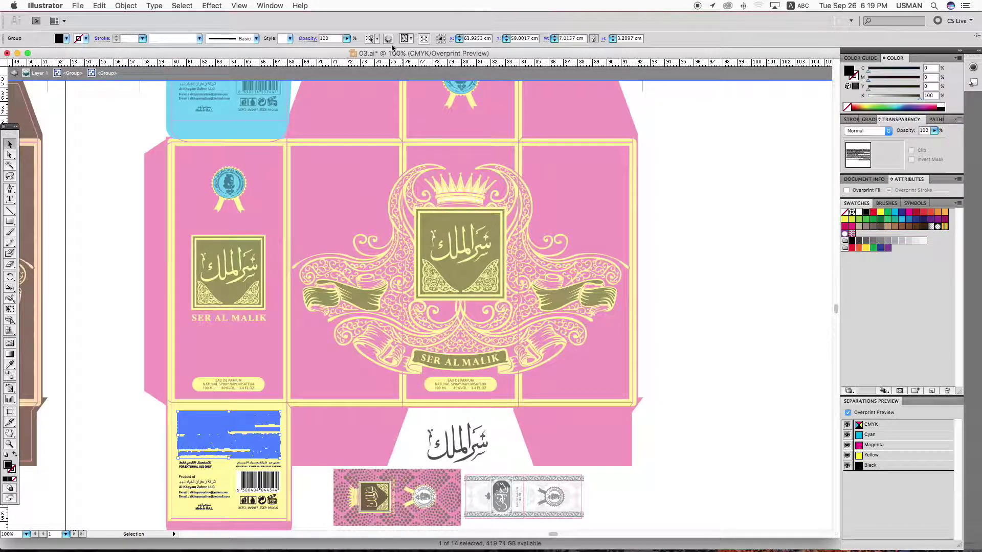
click(368, 36)
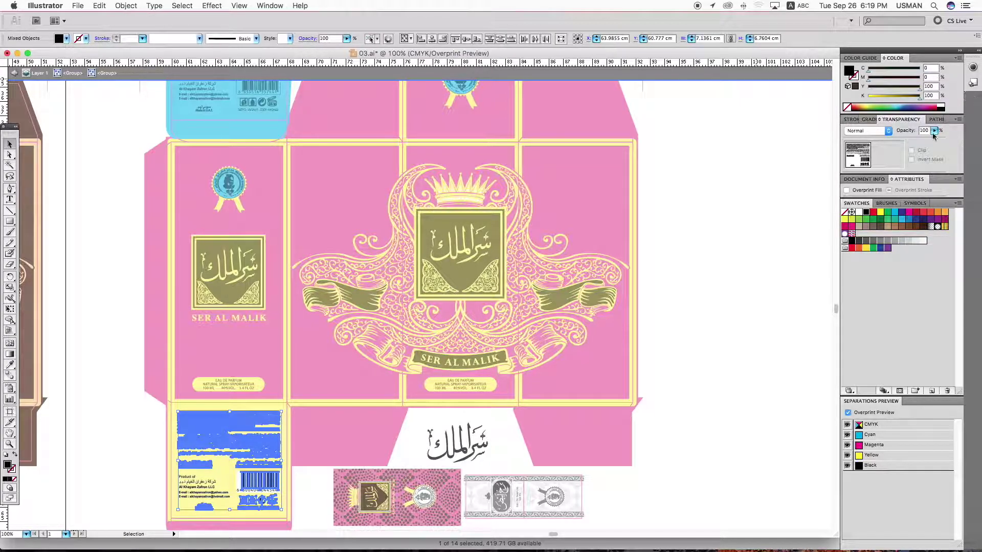
click(738, 272)
Recolour the company contact block and the Made in U.A.E. text on the yellow flap to C 0, M 0, Y 100, K 100, and exit isolation
click(203, 486)
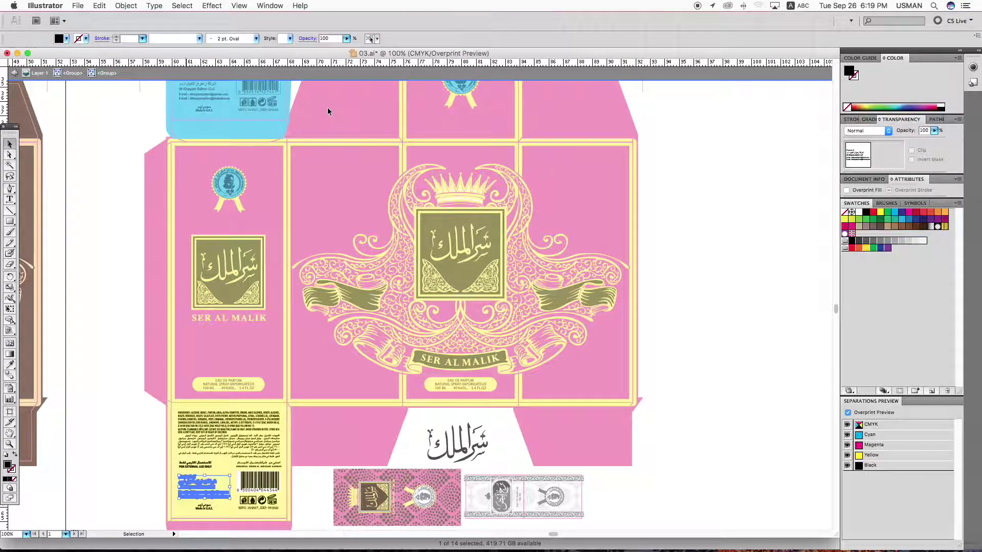
click(369, 39)
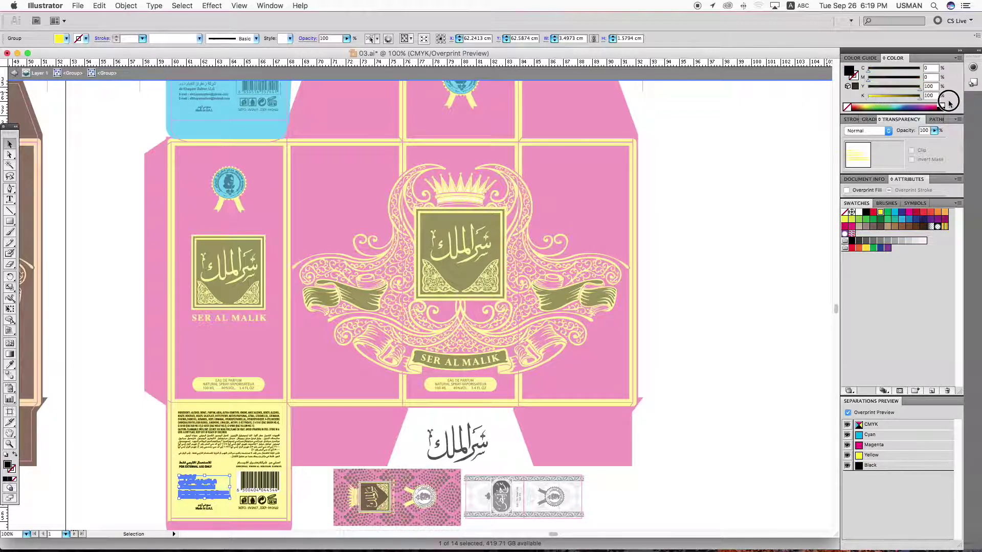
click(203, 509)
key(i)
key(v)
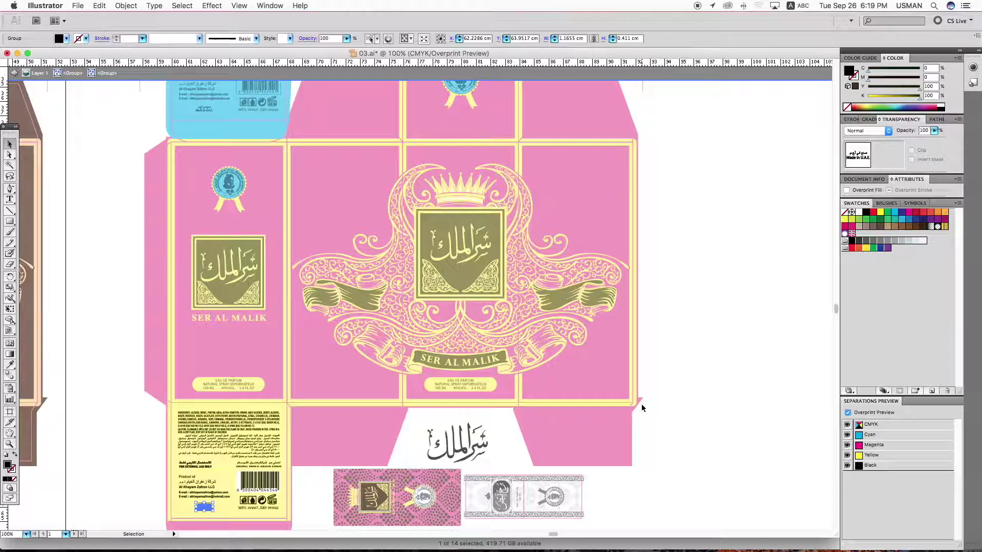
double_click(741, 370)
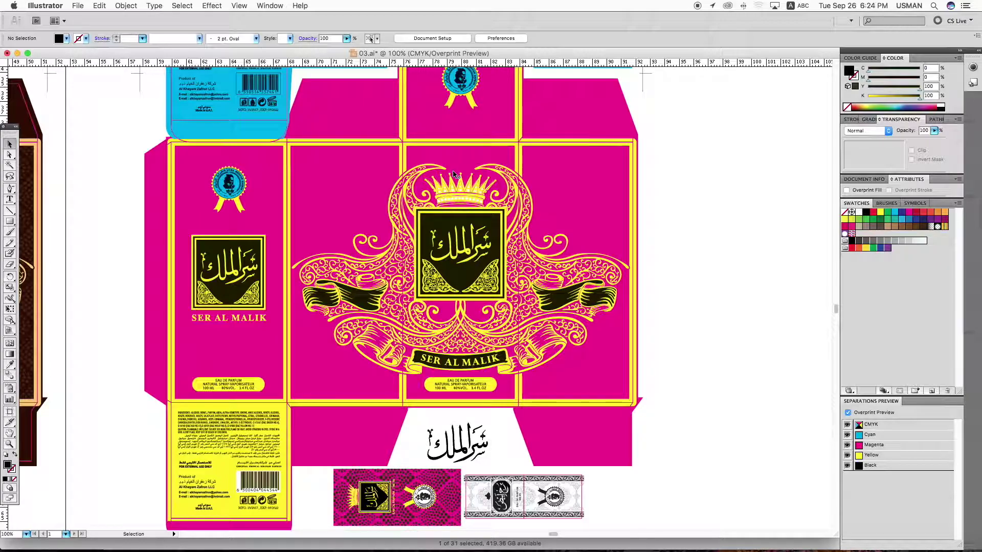
scroll(590, 182, right, 1)
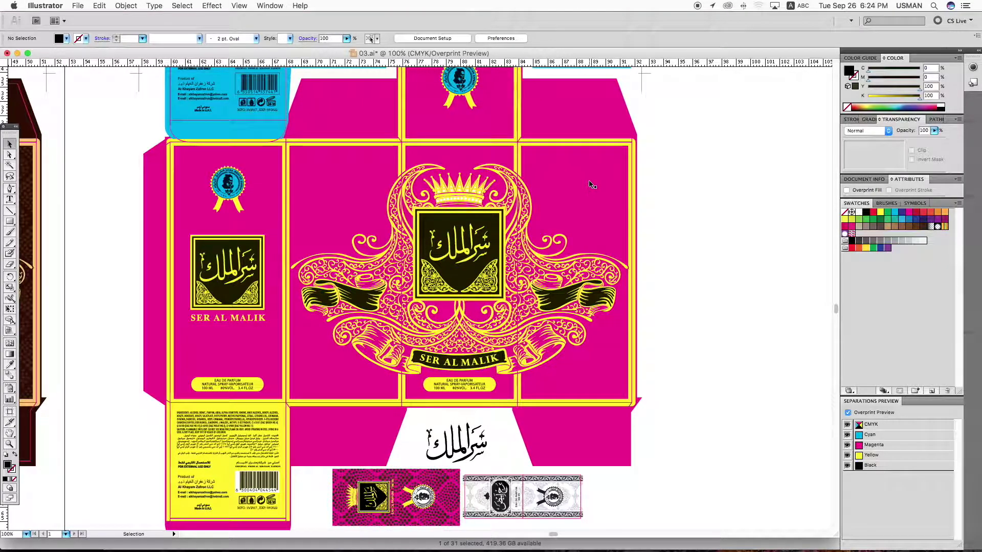
drag(376, 137, 715, 321)
drag(187, 154, 458, 359)
click(336, 274)
double_click(337, 276)
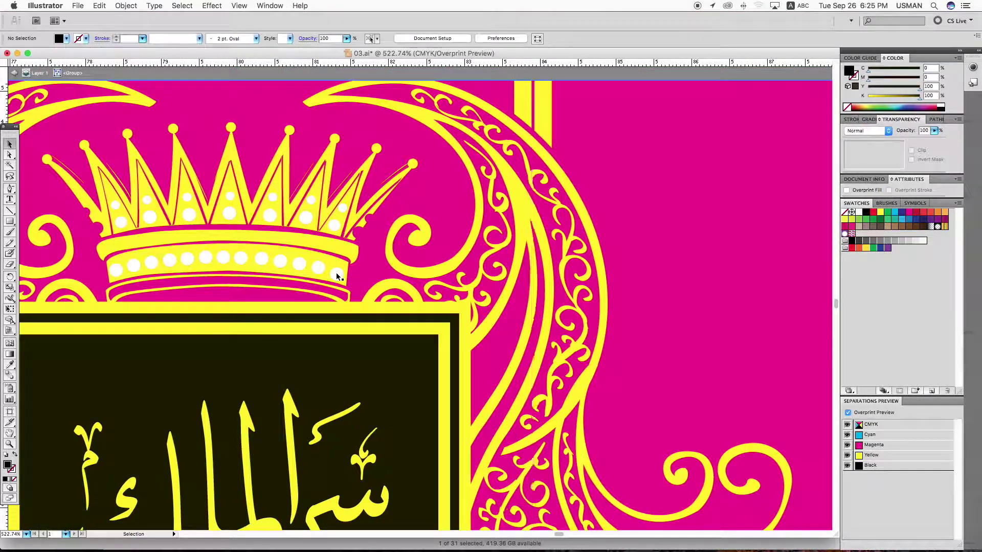
double_click(337, 275)
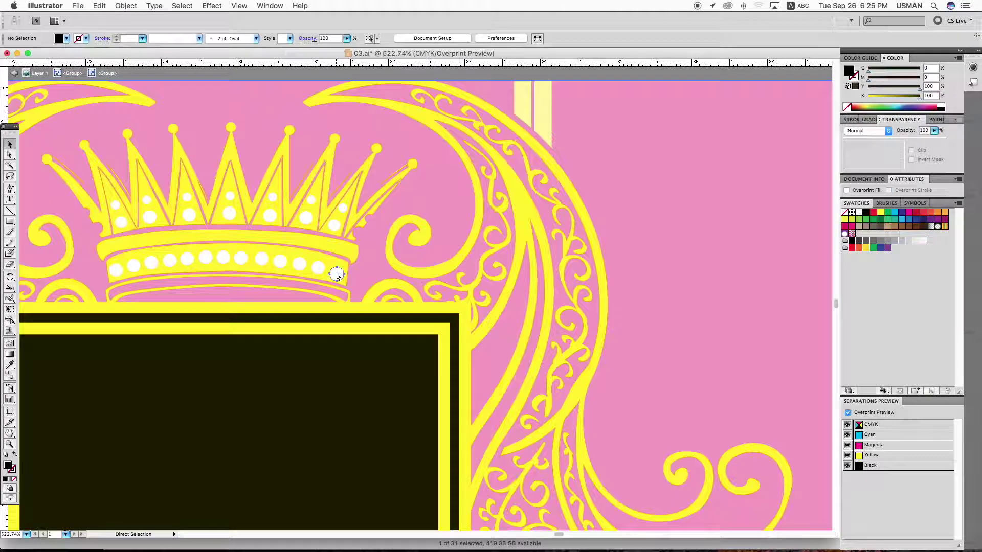
key(super+a)
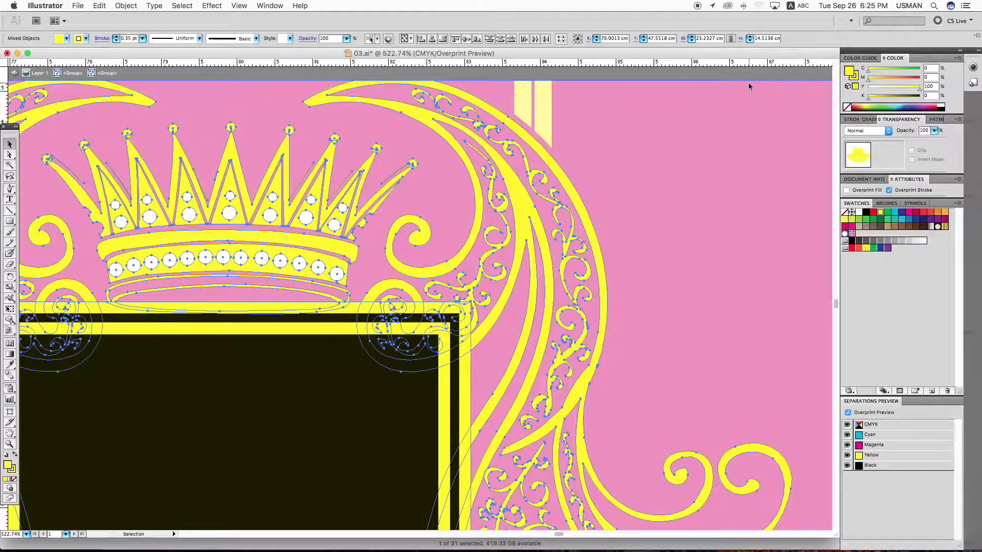
double_click(337, 273)
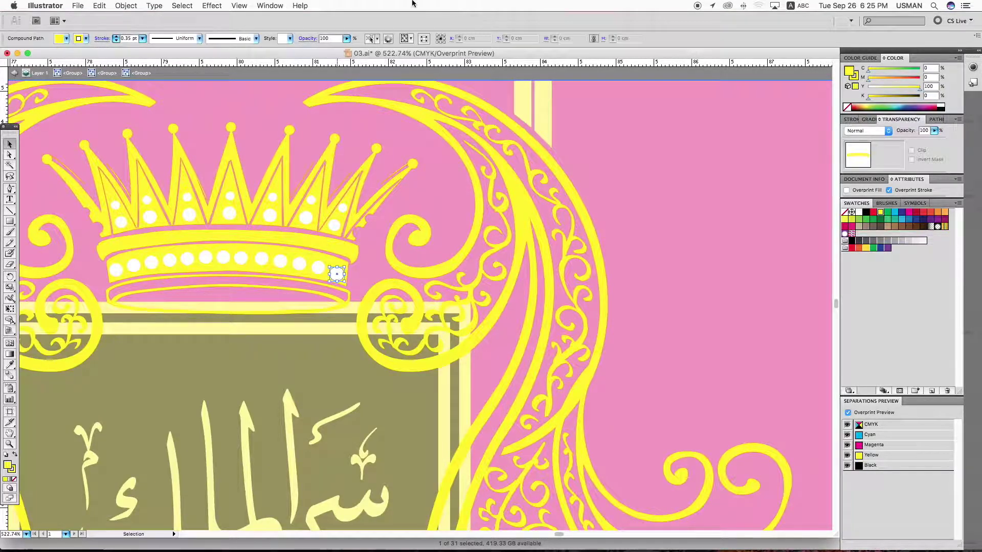
double_click(722, 261)
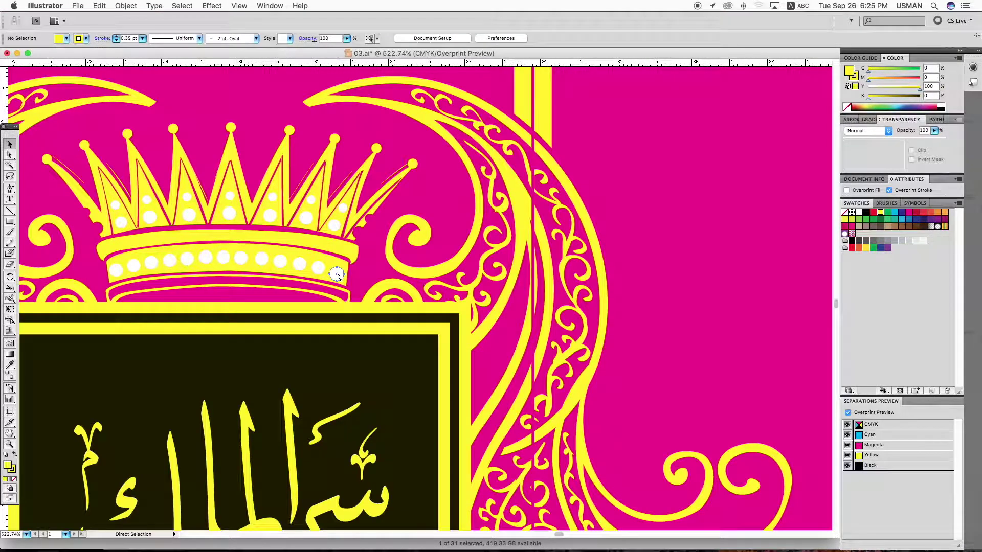
click(337, 274)
click(338, 276)
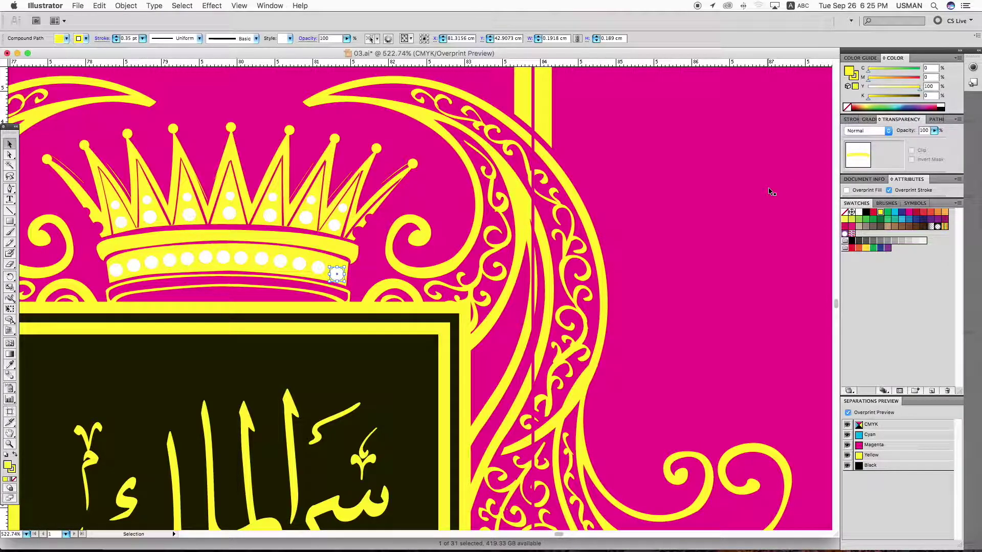
key(super+1)
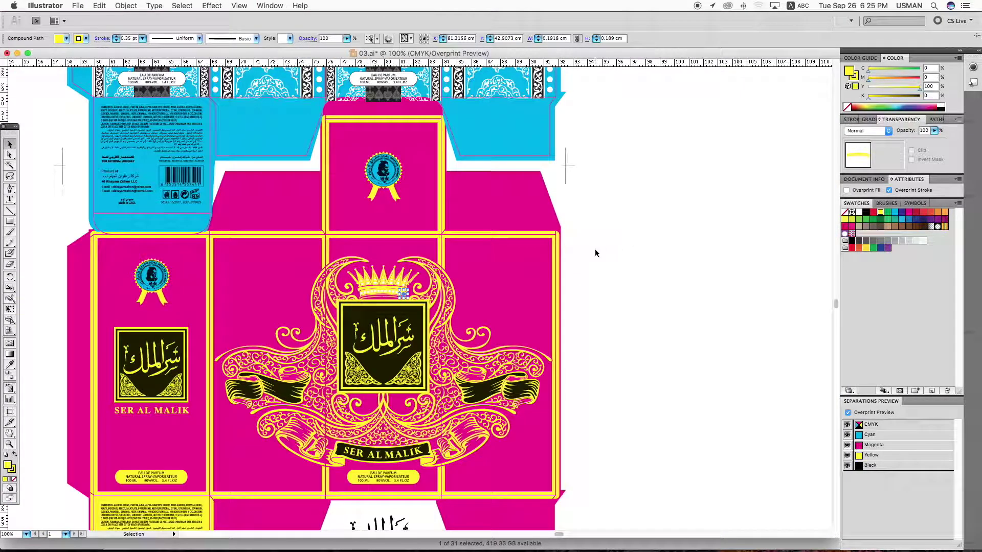
click(602, 253)
Isolate the crown's innermost group above the centre plaque, hide its yellow artwork, and select all the remaining white dots
drag(291, 230, 491, 339)
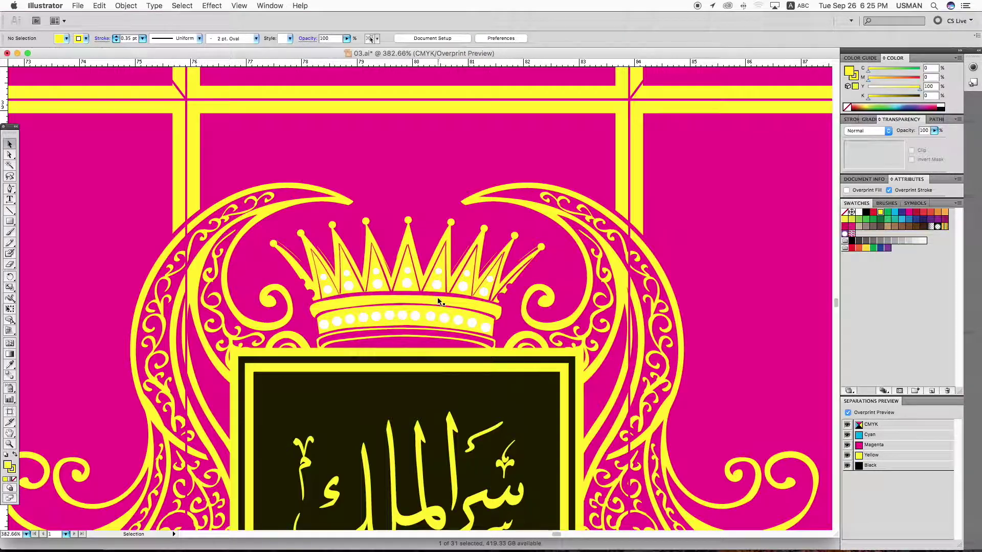
double_click(439, 289)
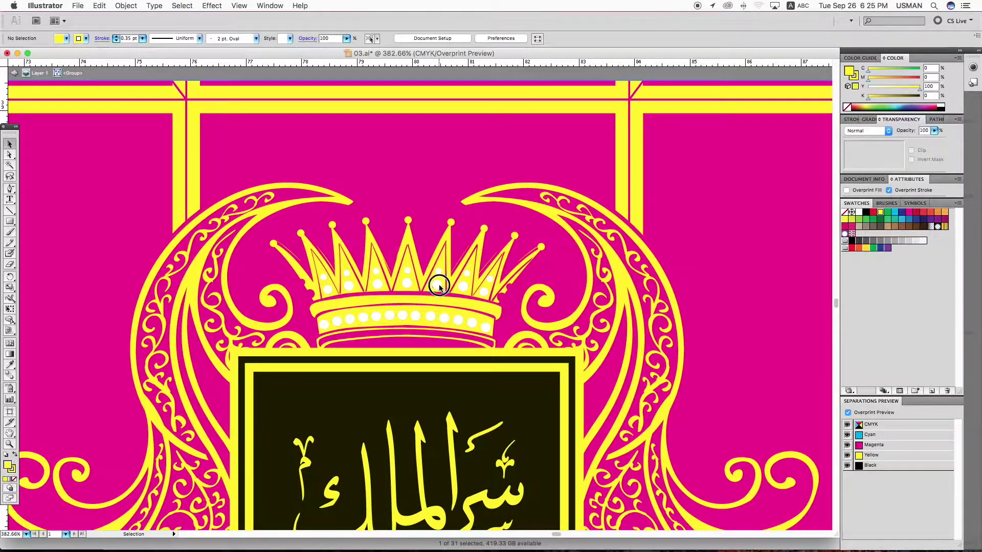
double_click(440, 288)
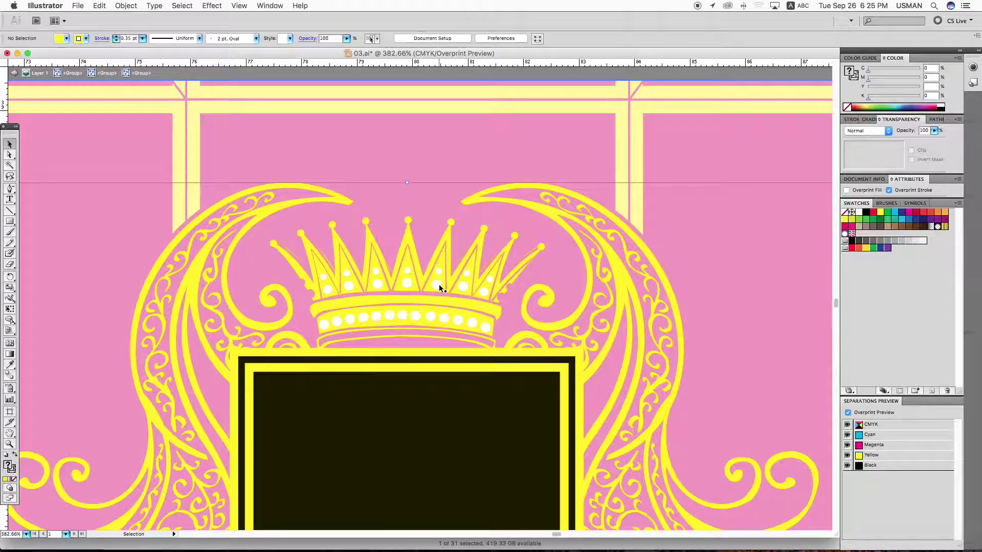
double_click(439, 285)
double_click(440, 270)
click(447, 257)
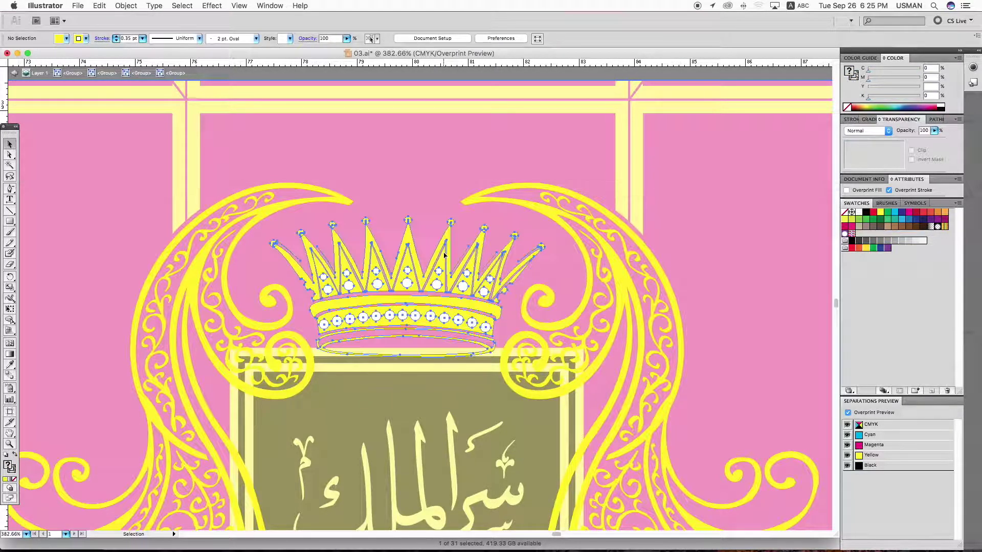
key(super+3)
key(super+z)
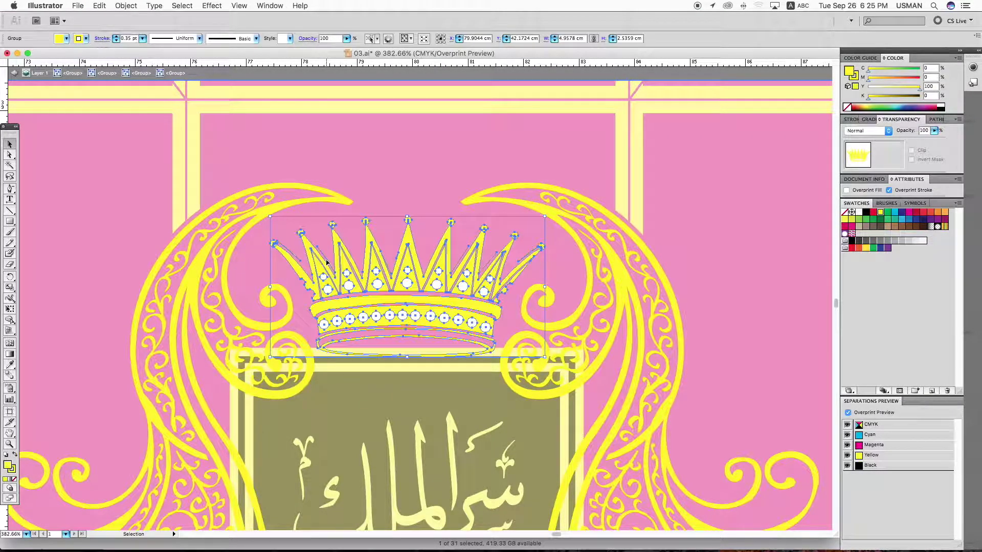
key(super+3)
drag(321, 267, 495, 338)
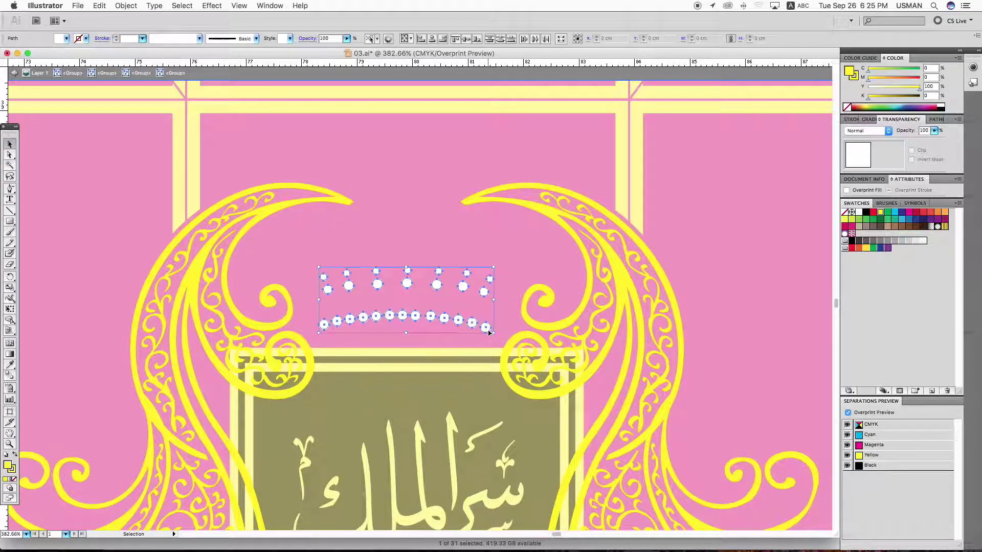
Give the crown's dots a C 100 cyan fill and a matching 0.25 pt cyan stroke with round joins and stroke overprint
click(895, 214)
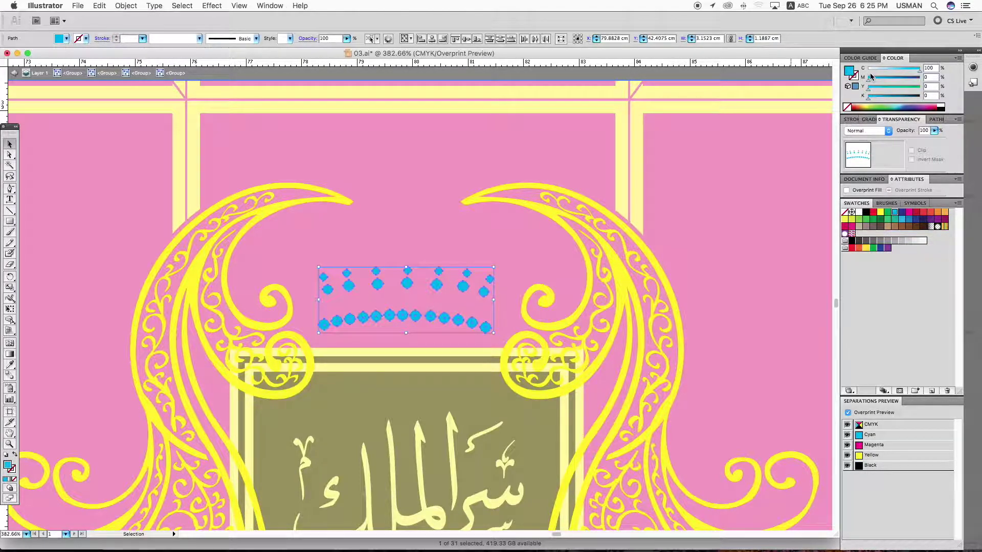
click(853, 77)
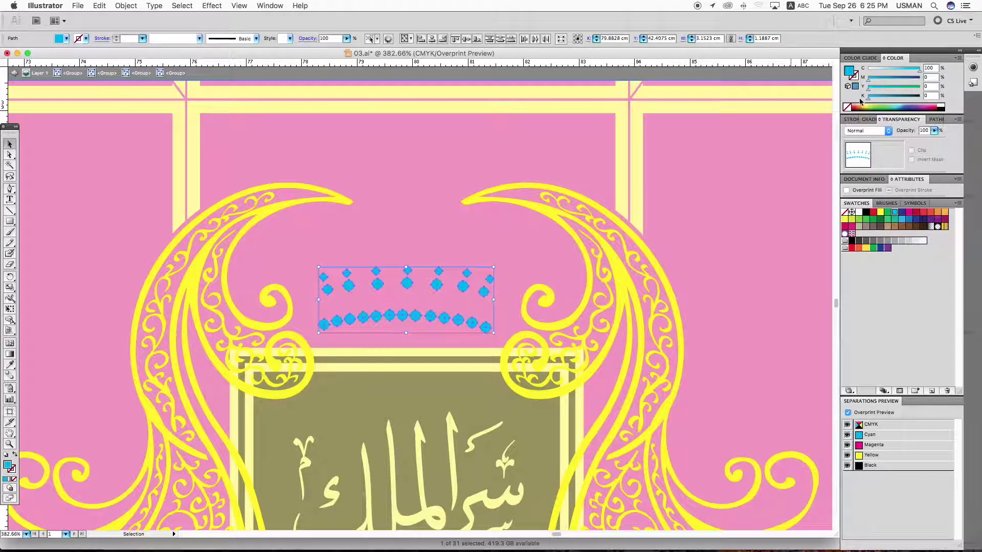
click(847, 96)
click(850, 119)
click(908, 131)
click(900, 101)
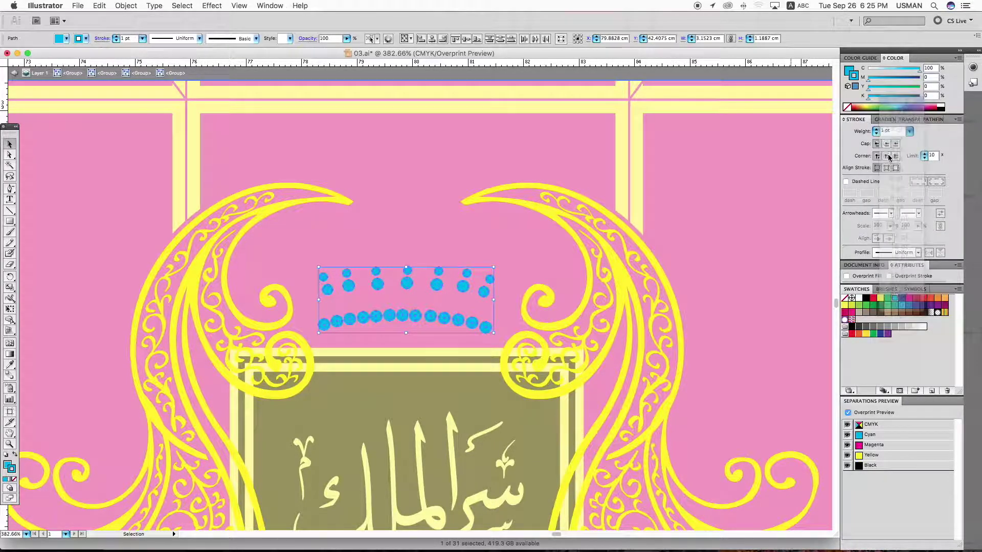
click(887, 157)
click(890, 276)
Show the hidden yellow crown artwork again, deselect it and exit isolation
click(755, 221)
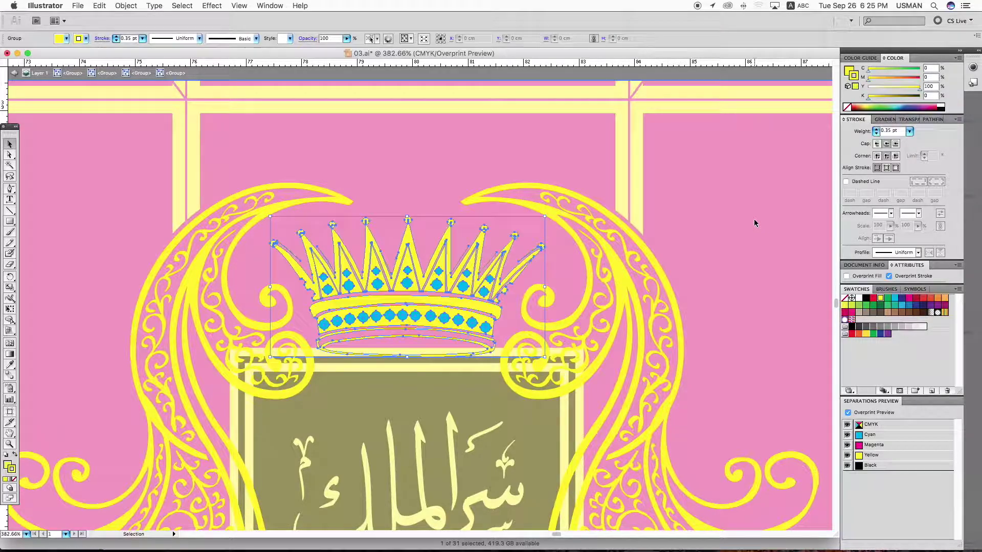
key(super+minus)
key(super+minus)
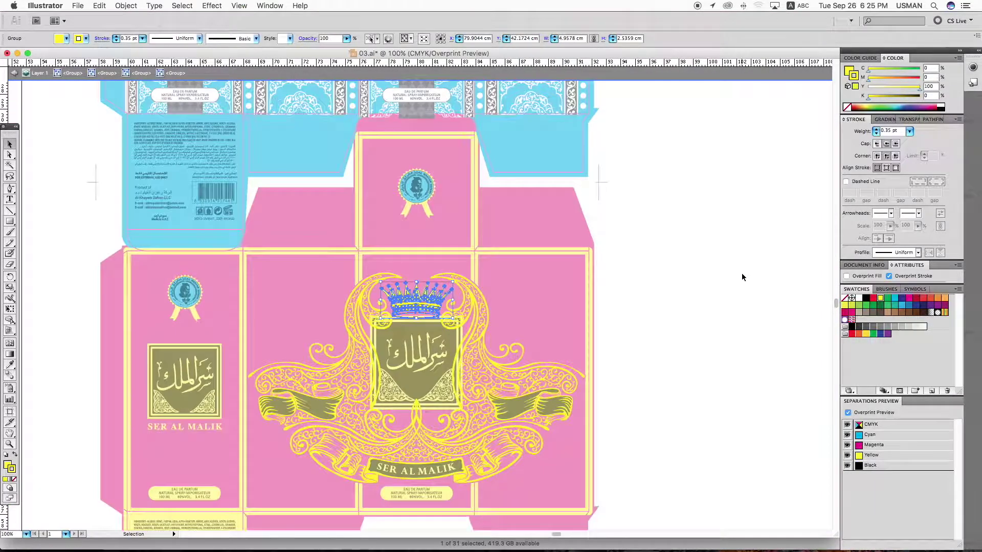
click(704, 283)
Inspect the magenta box artwork by switching the Cyan, Black, Yellow and Magenta separations off and on, ending with all visible
scroll(419, 295, down, 2)
key(z)
drag(92, 180, 742, 511)
key(v)
click(846, 435)
click(846, 435)
click(847, 466)
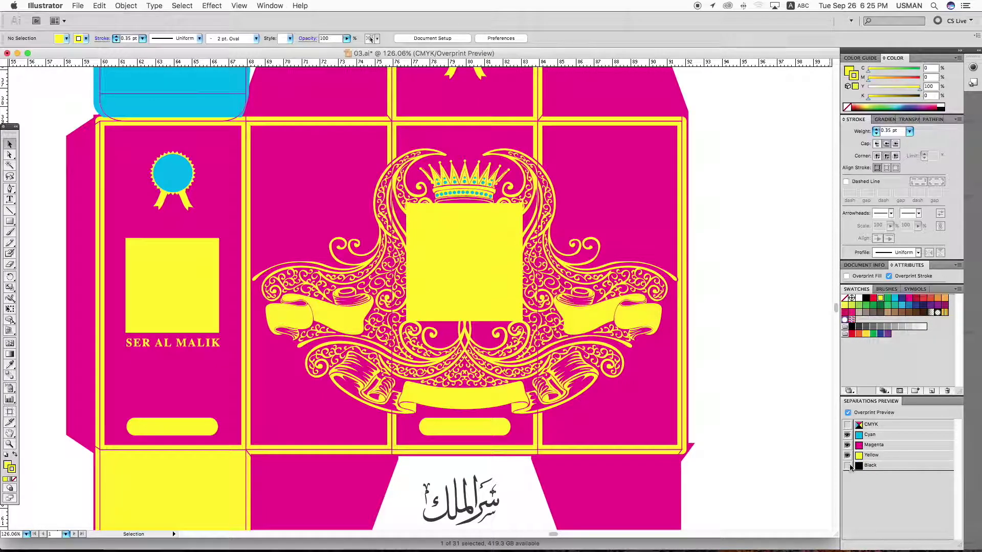
click(847, 455)
click(847, 445)
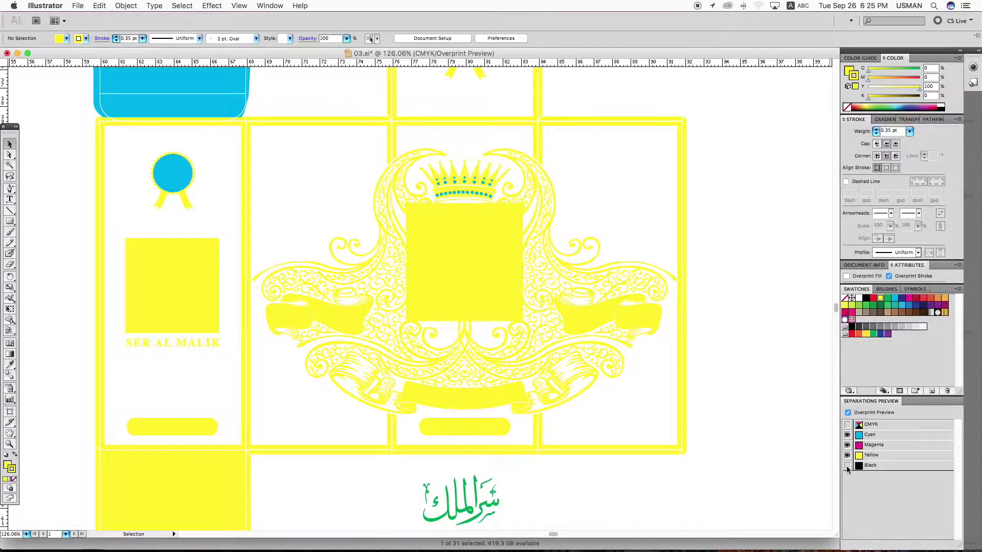
click(847, 467)
click(848, 467)
click(848, 466)
click(848, 466)
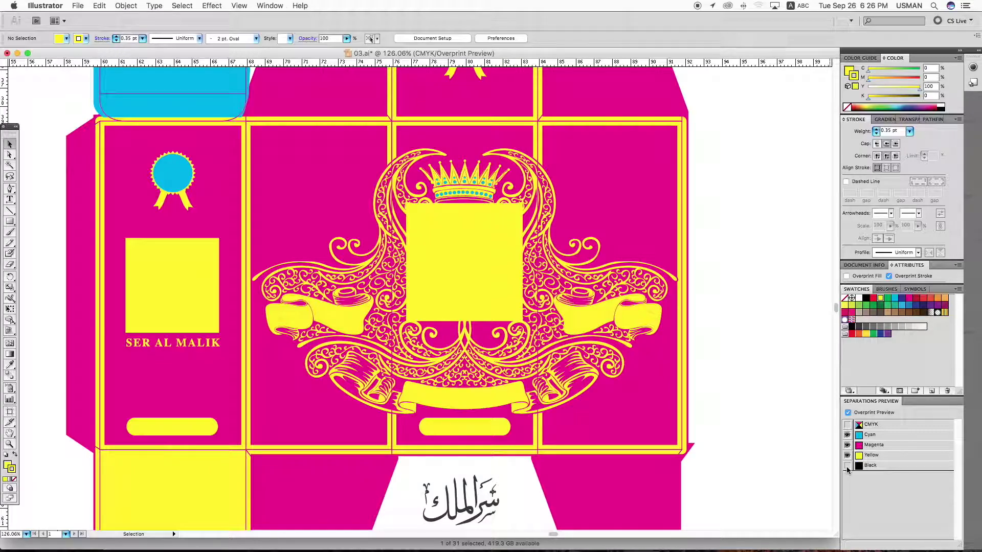
key(super+1)
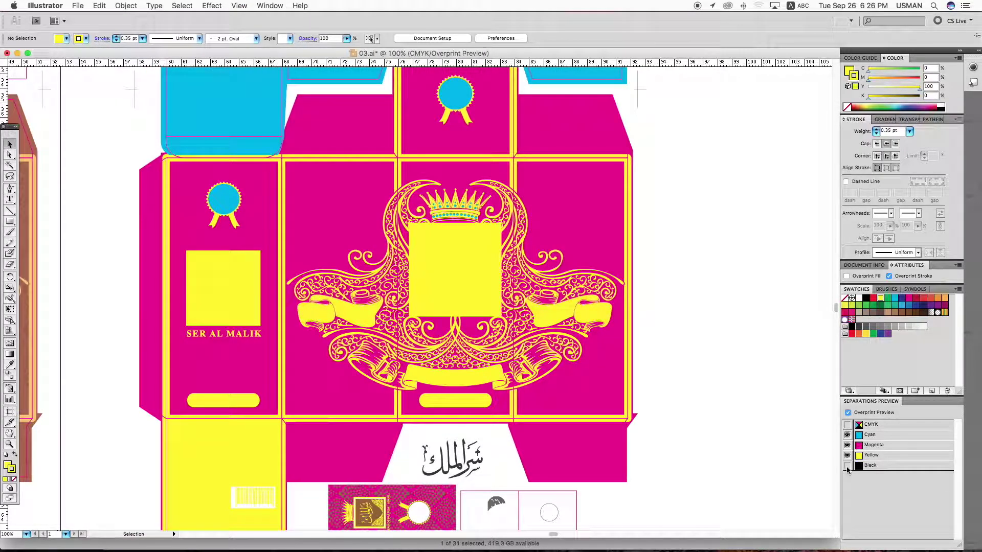
click(847, 465)
Select the white rectangle behind the barcode on the yellow flap and fill it with C 100 cyan
scroll(130, 362, down, 2)
drag(146, 357, 307, 494)
key(v)
click(371, 377)
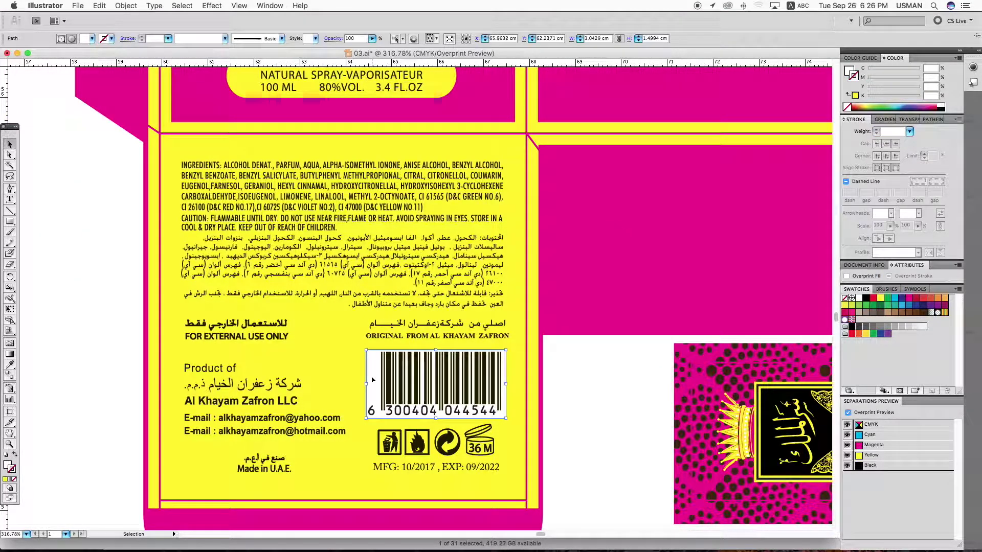
key(i)
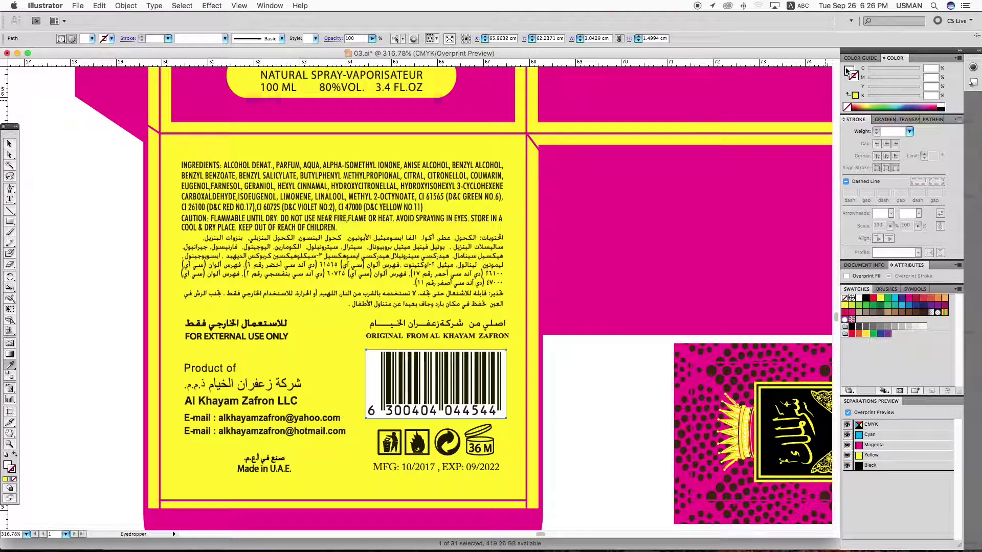
click(895, 298)
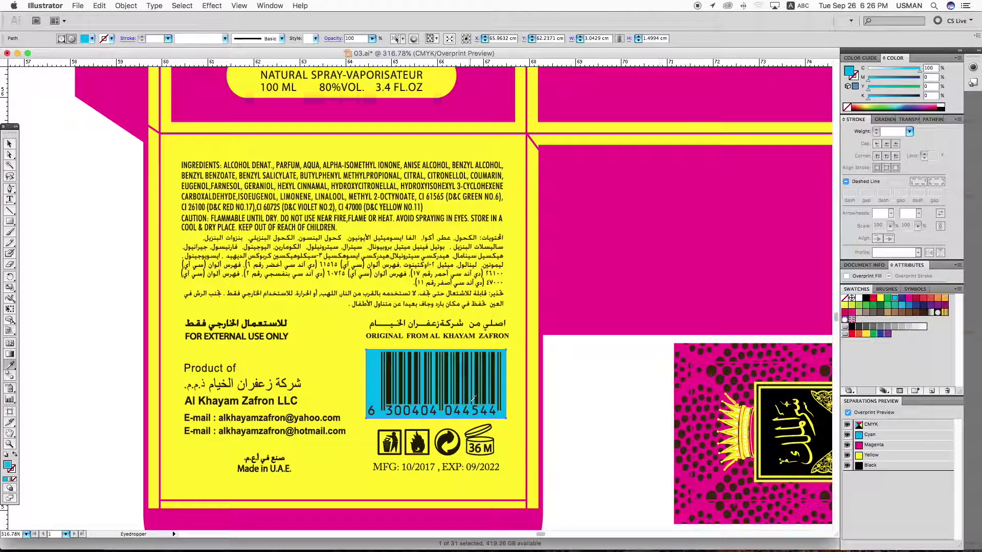
key(v)
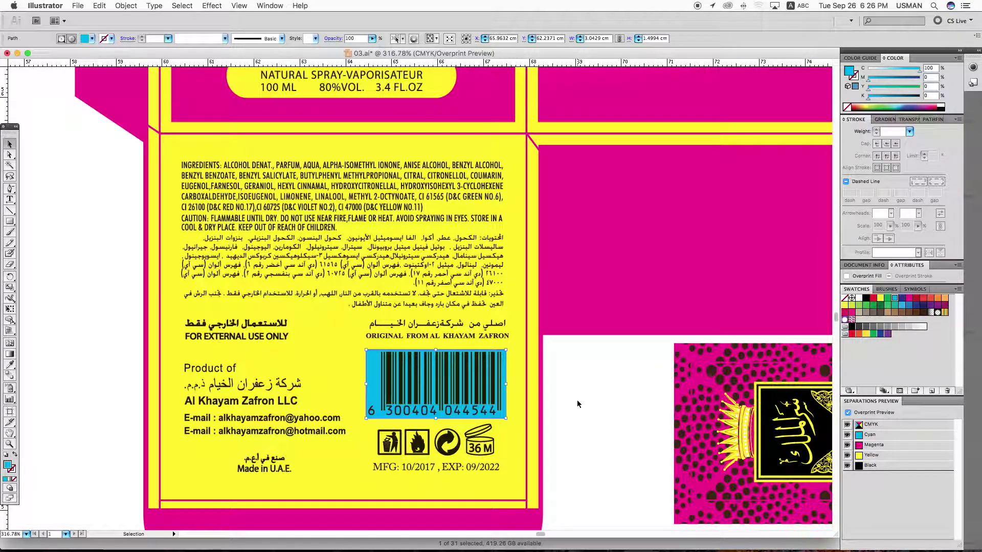
Add a 0.25 pt cyan stroke to the barcode's background rectangle and deselect it
click(855, 77)
click(894, 298)
click(909, 132)
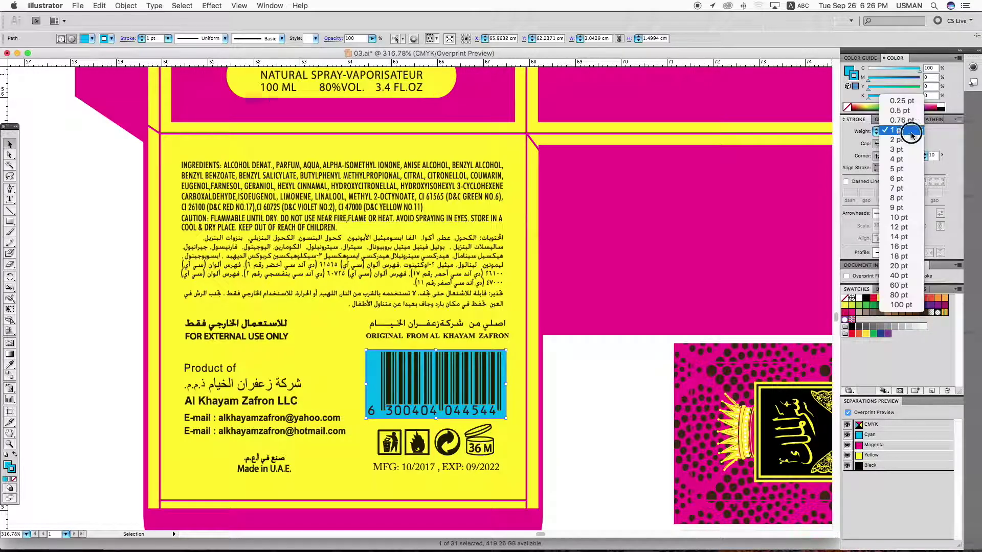
click(902, 100)
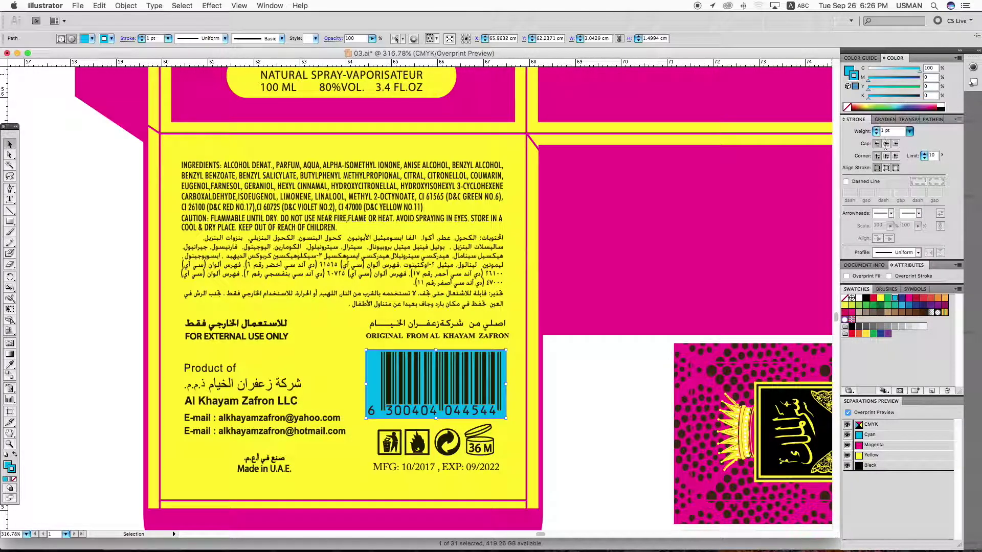
click(609, 375)
Isolate the barcode group, select all its matching black bars, and set their fill to C 100, M 0, Y 0, K 100
click(391, 390)
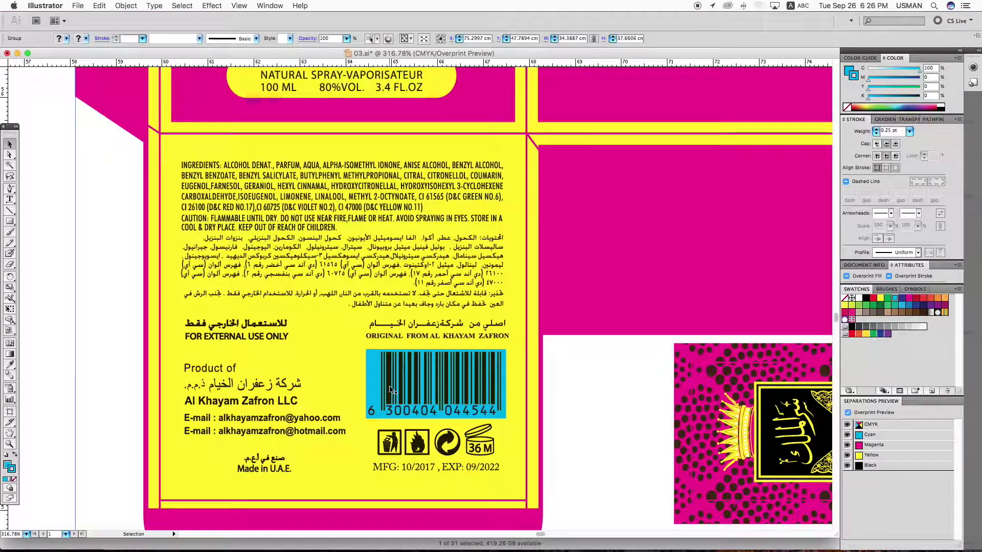
double_click(391, 390)
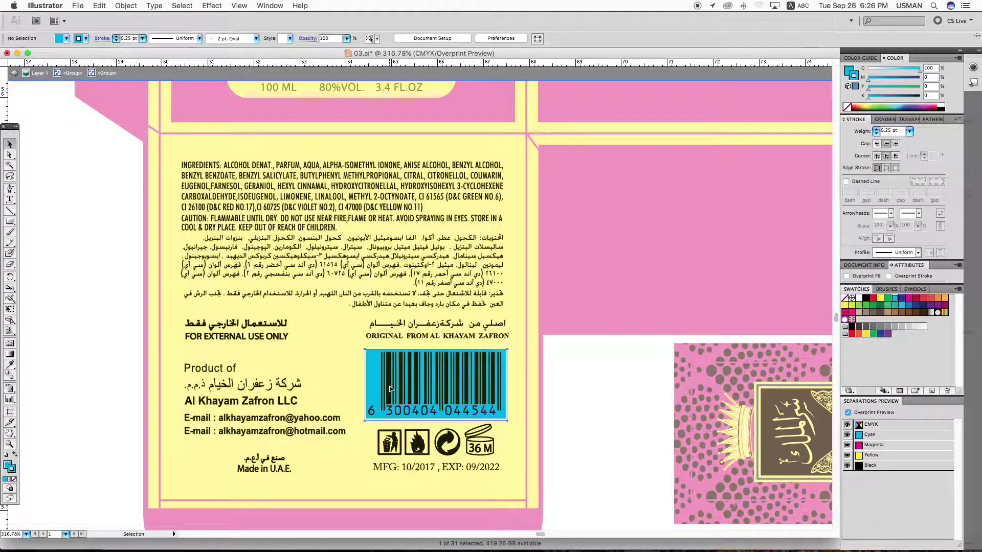
double_click(391, 390)
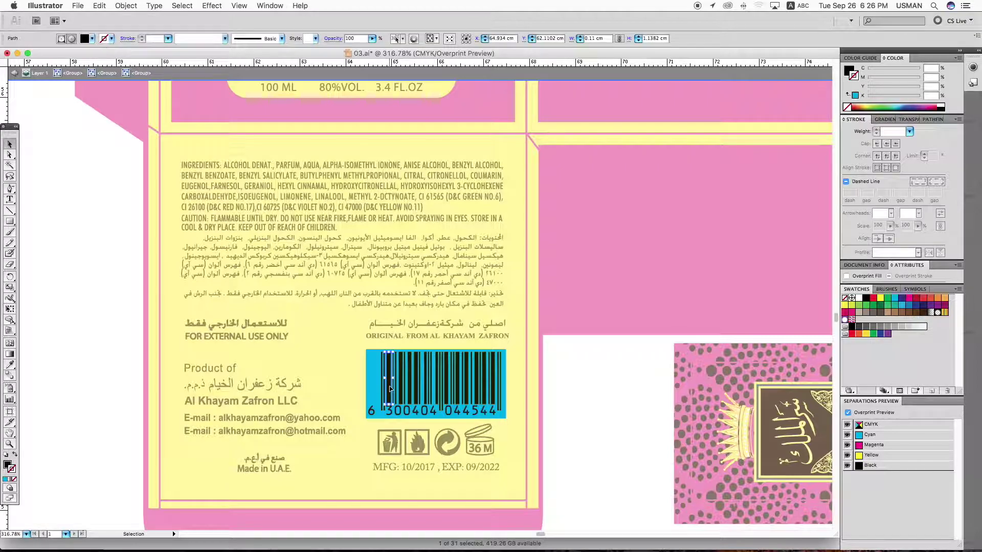
click(394, 40)
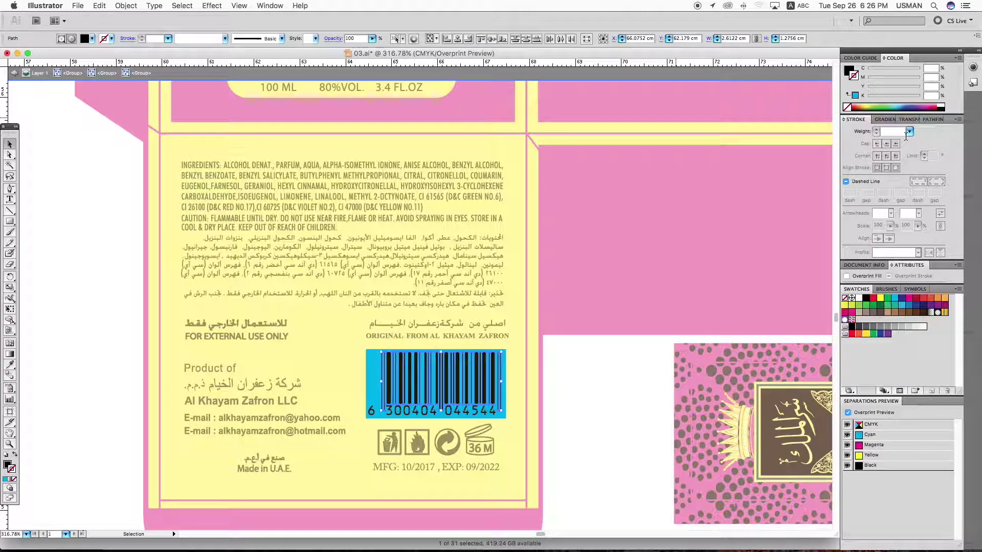
click(851, 71)
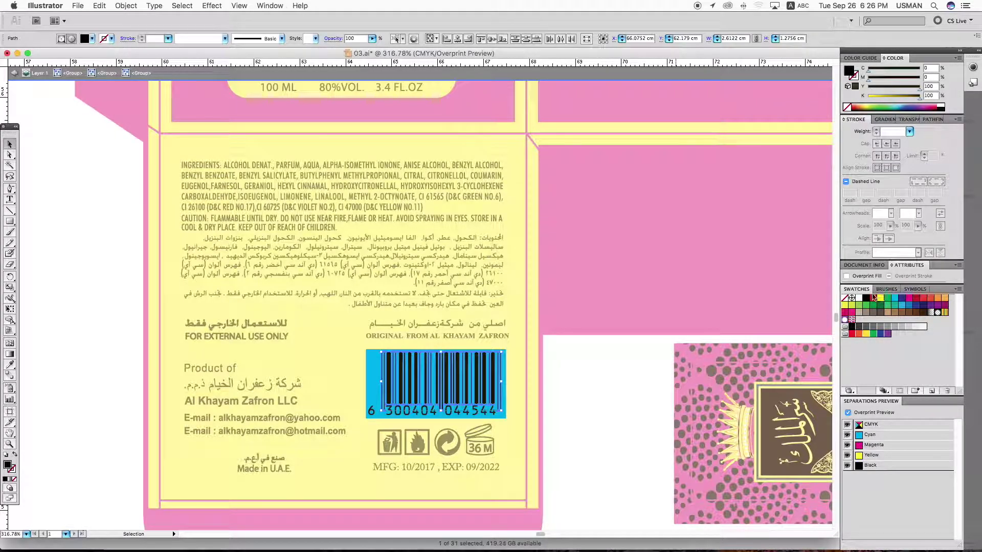
drag(895, 69, 868, 89)
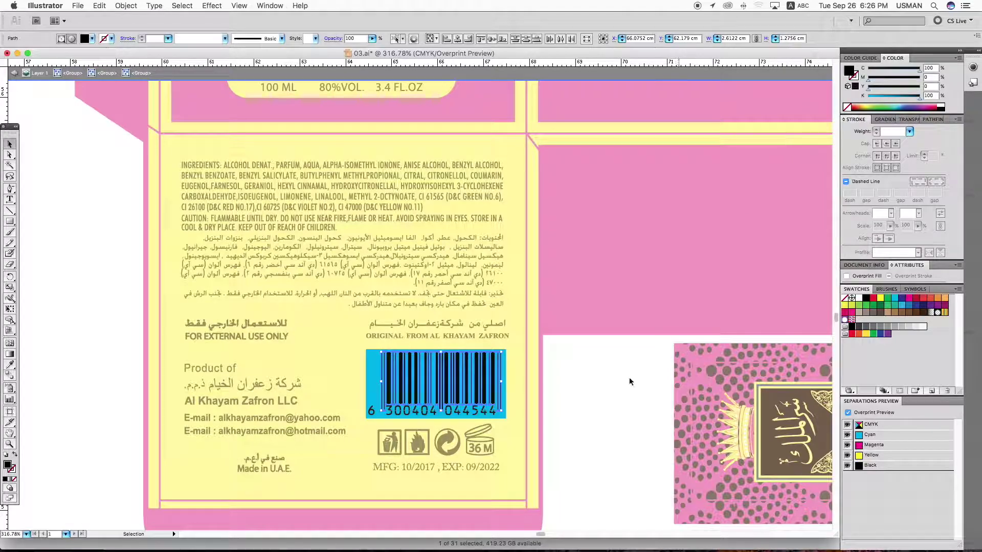
Select all the matching digits under the barcode and set their stroke colour to C 100, M 0, Y 0, K 100
click(492, 409)
click(397, 40)
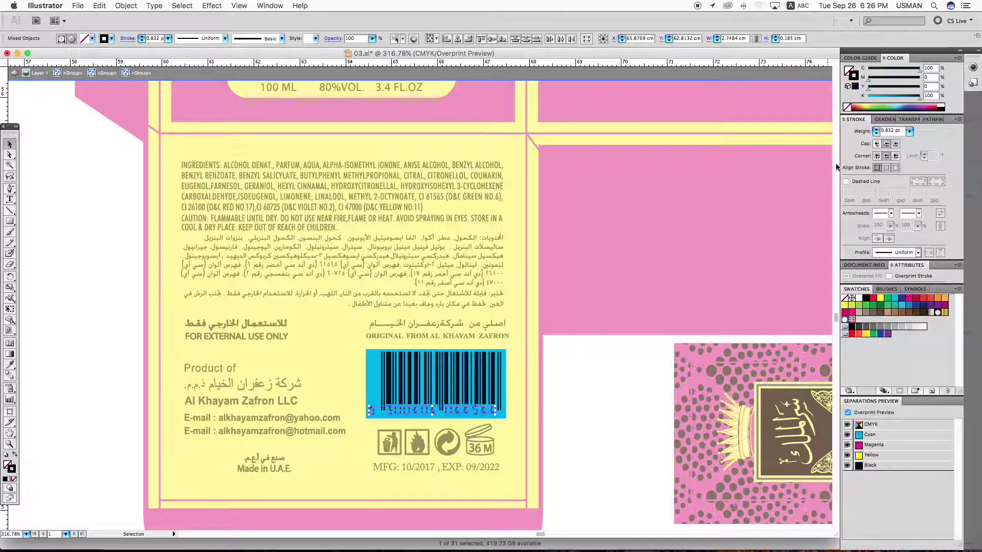
click(643, 424)
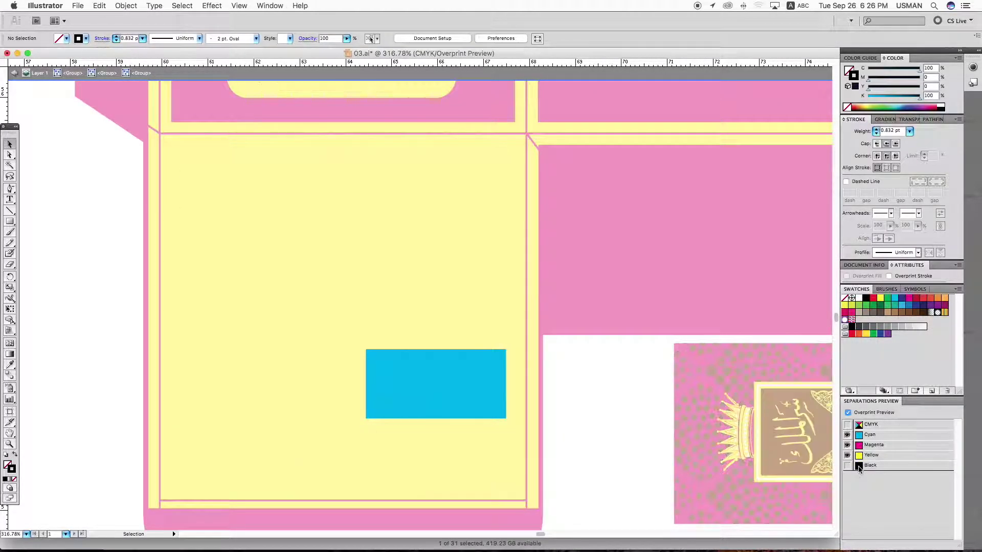
key(super+minus)
key(super+minus)
key(super+minus)
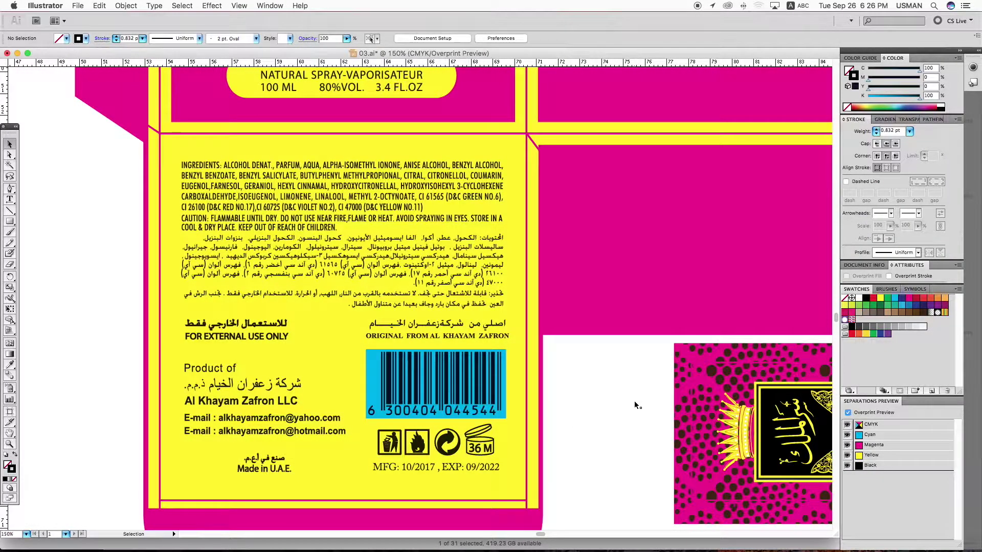
Select the dot pattern on the small magenta panel below the box and fill it with M 80
scroll(629, 376, up, 2)
scroll(629, 376, right, 5)
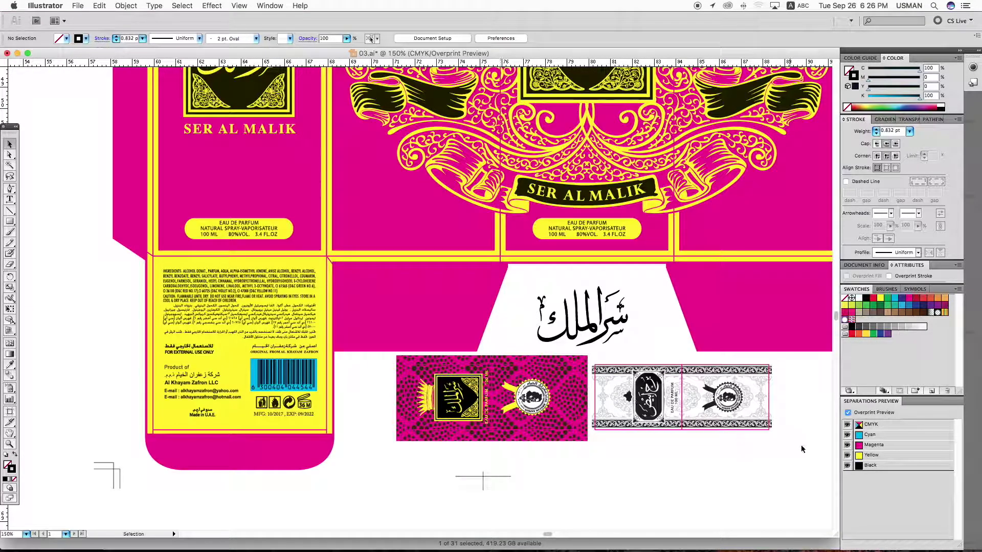
click(849, 466)
click(573, 399)
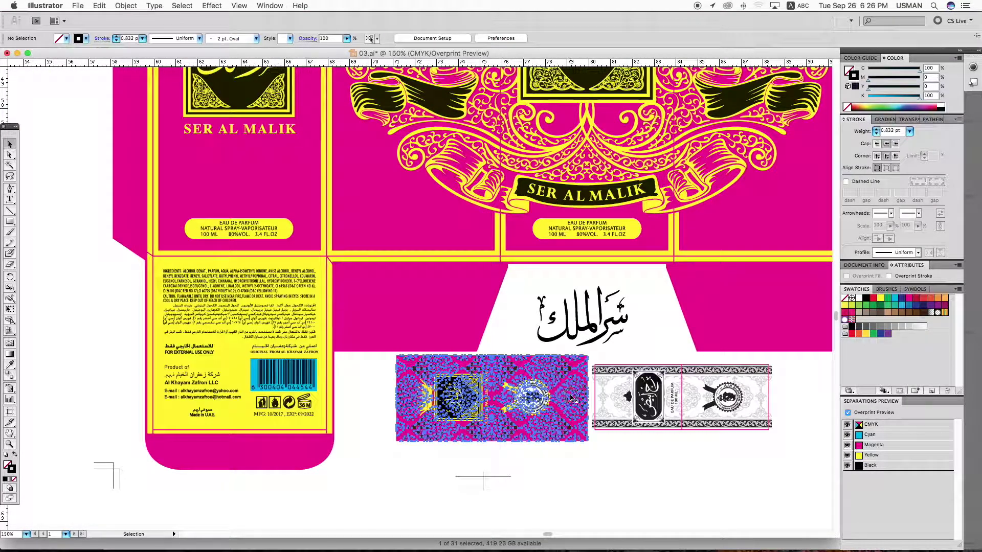
double_click(573, 399)
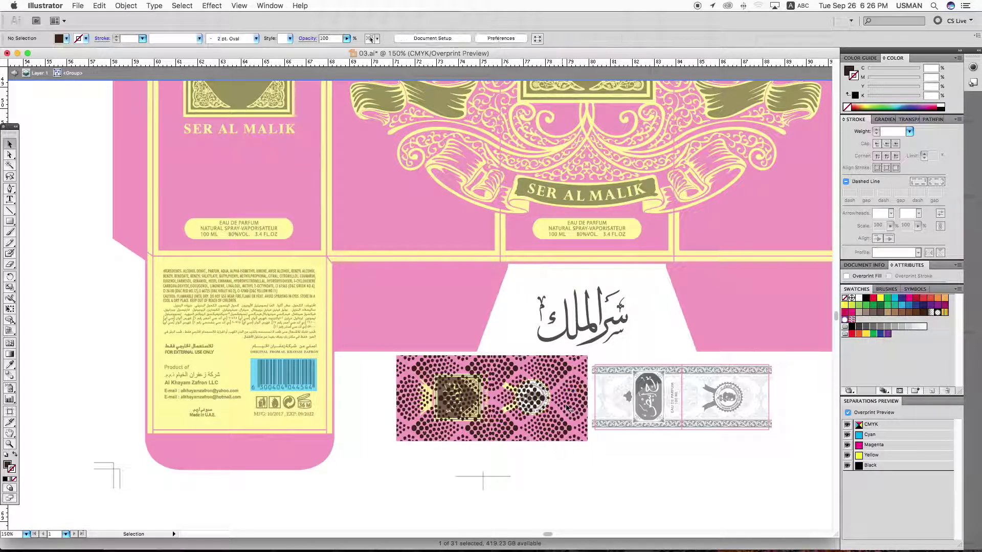
key(Escape)
drag(569, 398, 574, 421)
key(super+z)
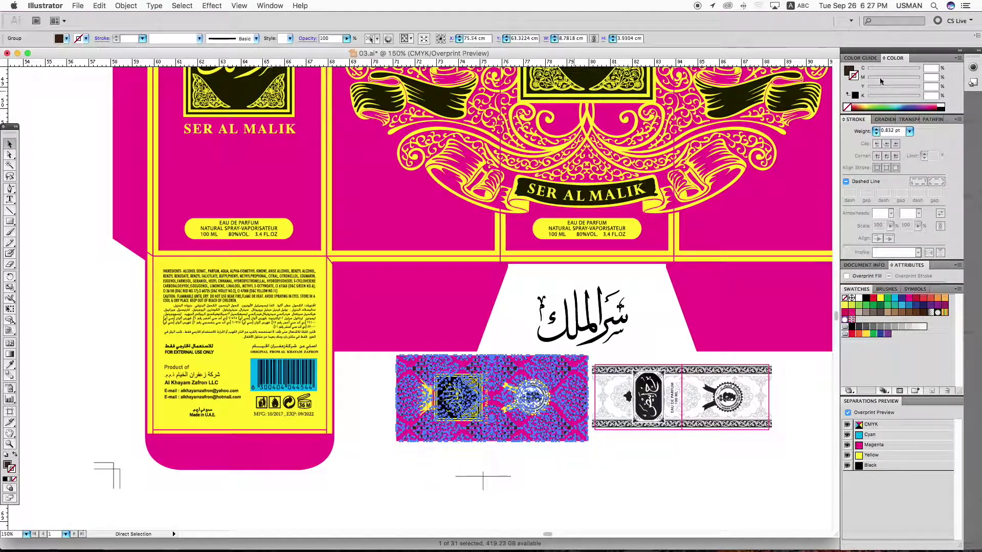
click(909, 298)
key(v)
double_click(927, 77)
text(80)
key(Return)
click(508, 450)
Copy the barcode background's cyan fill and 0.25 pt stroke onto the seal's white circle and set its stroke to overprint
key(super+space)
drag(327, 272, 777, 471)
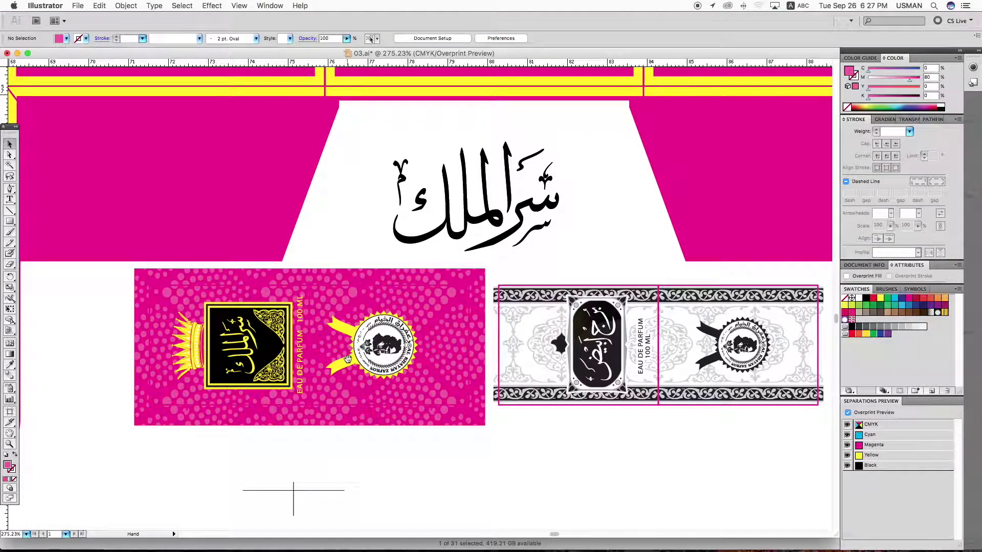
drag(347, 359, 628, 351)
click(643, 348)
key(i)
click(176, 300)
key(v)
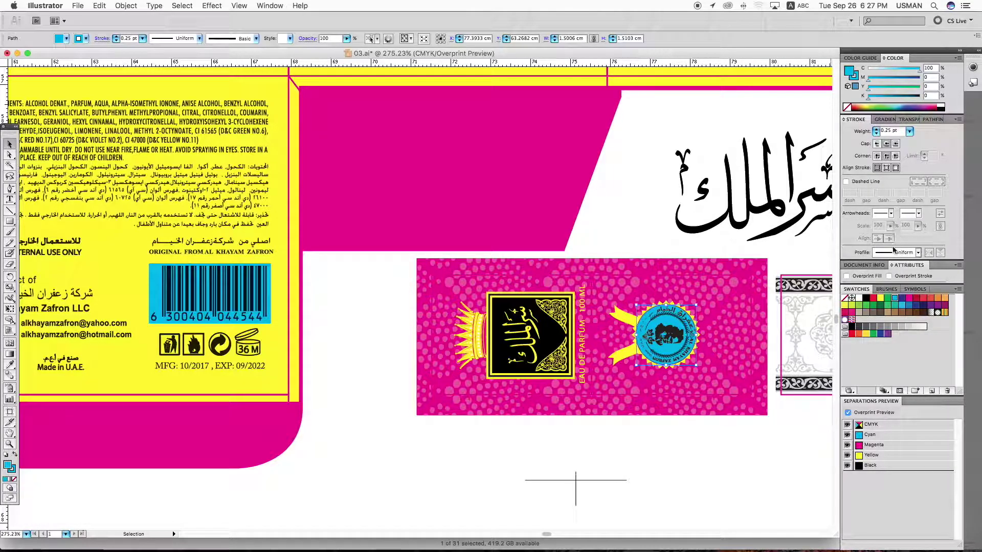
click(889, 276)
click(640, 213)
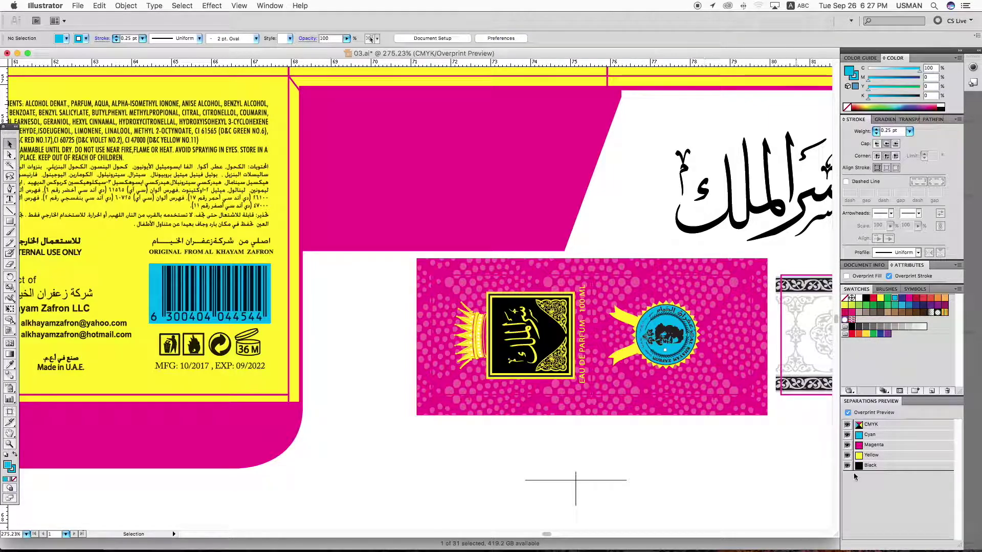
Isolate the seal's black artwork, select all its matching black elements, and set their fill to overprint
click(848, 465)
click(848, 466)
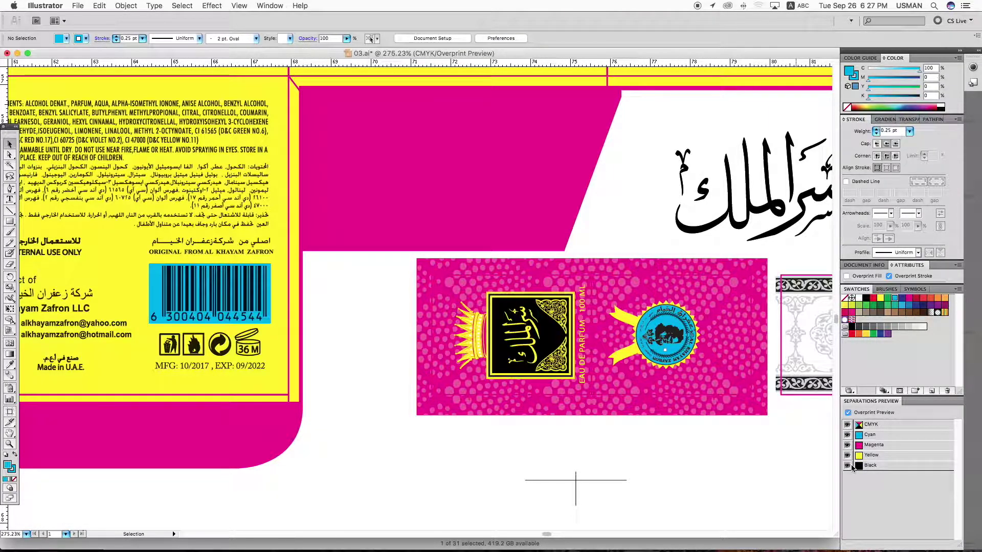
double_click(684, 338)
click(684, 338)
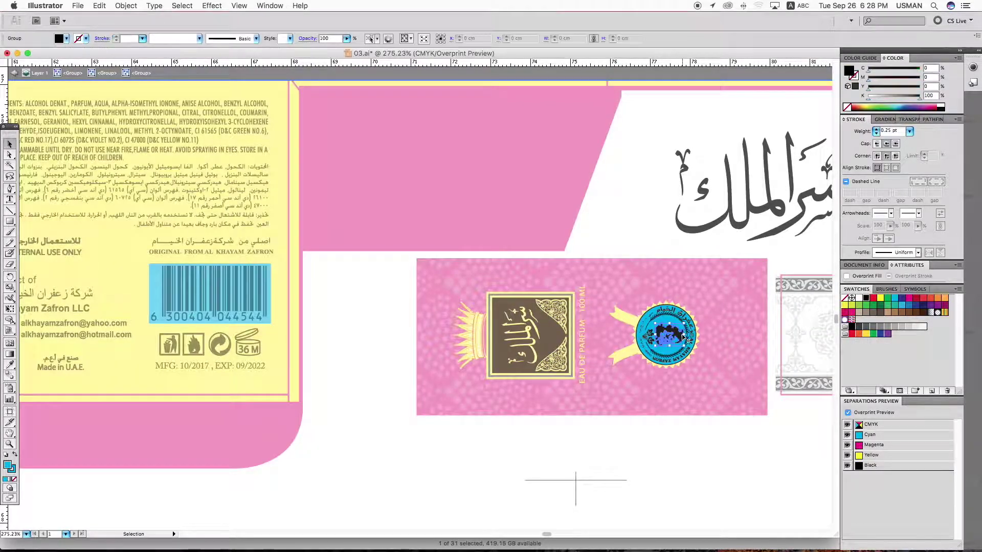
click(375, 40)
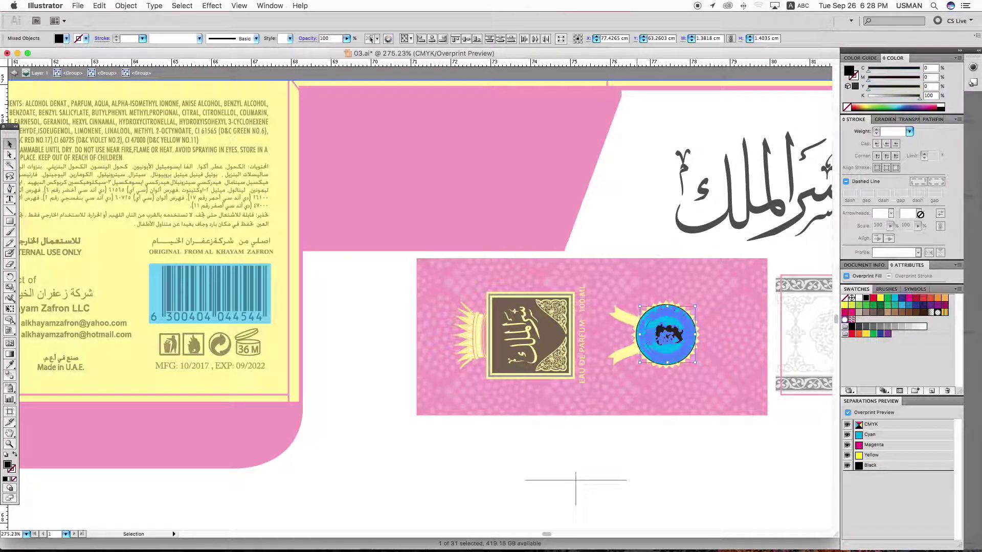
click(857, 279)
click(783, 474)
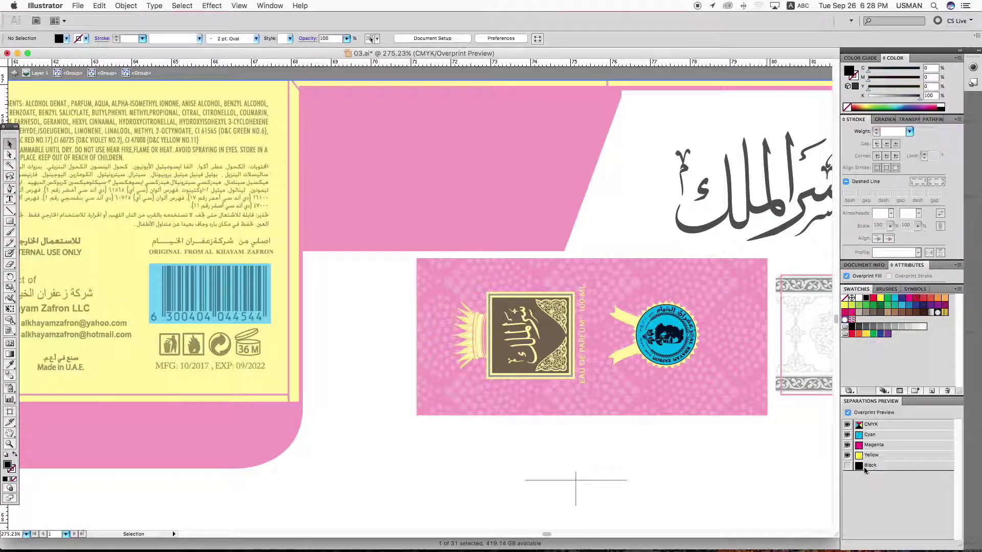
With the Black separation hidden, fill the thin ring around the seal's cyan circle with Y 100, K 100, and show Black again
click(864, 467)
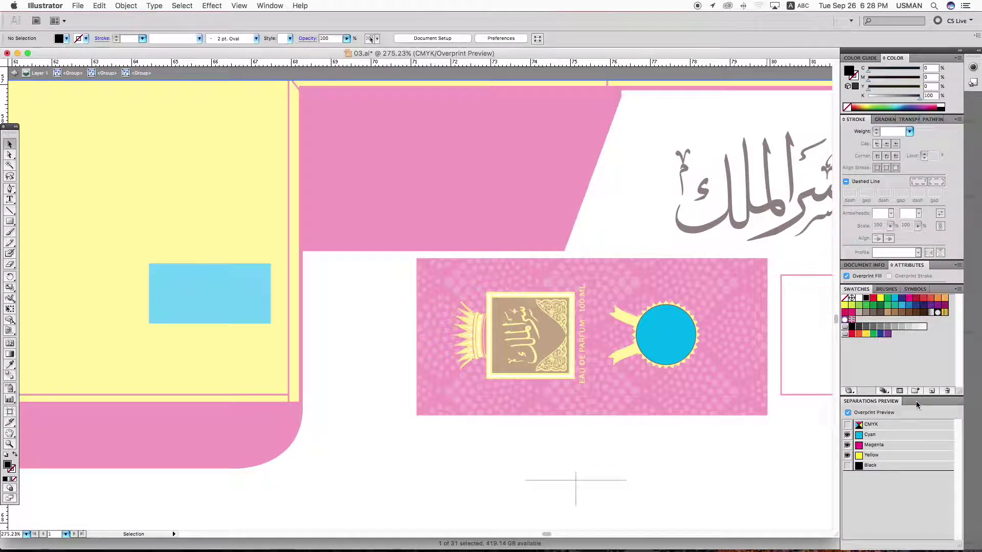
key(z)
drag(658, 318, 768, 404)
click(316, 259)
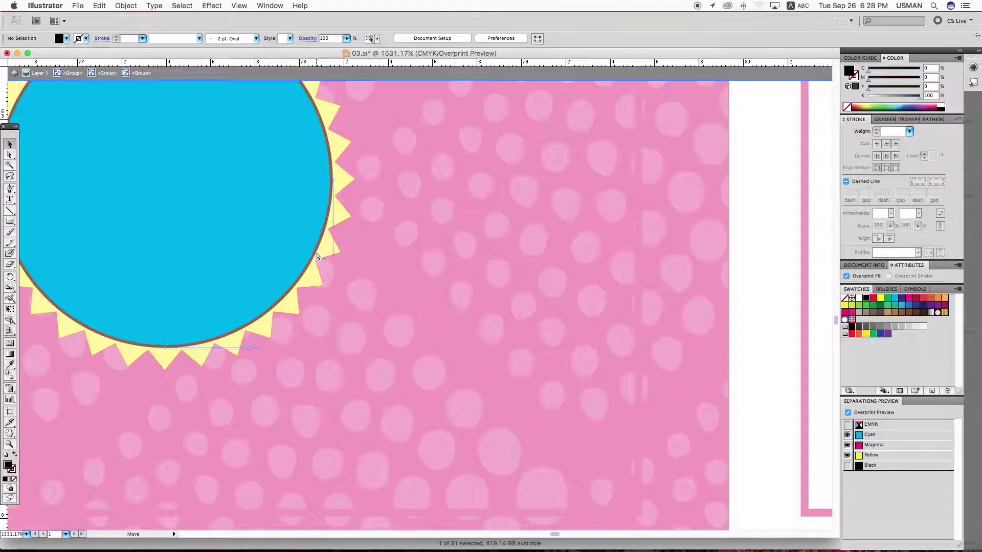
click(880, 298)
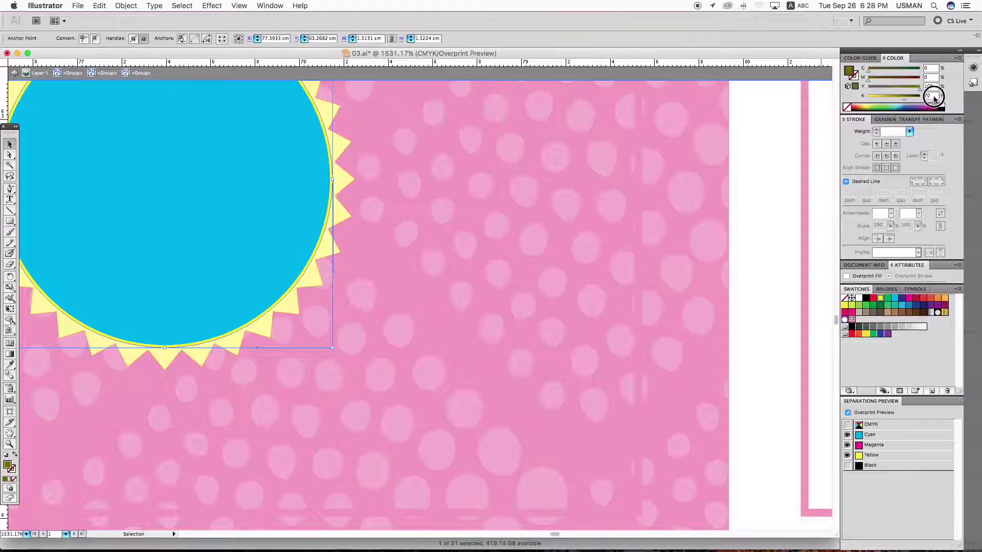
key(super+minus)
key(super+minus)
key(super+minus)
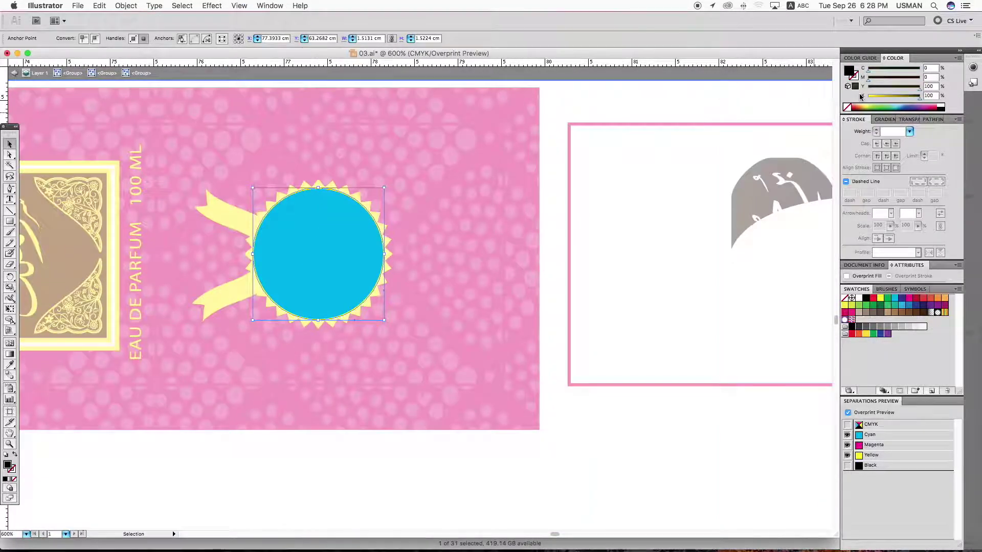
click(848, 465)
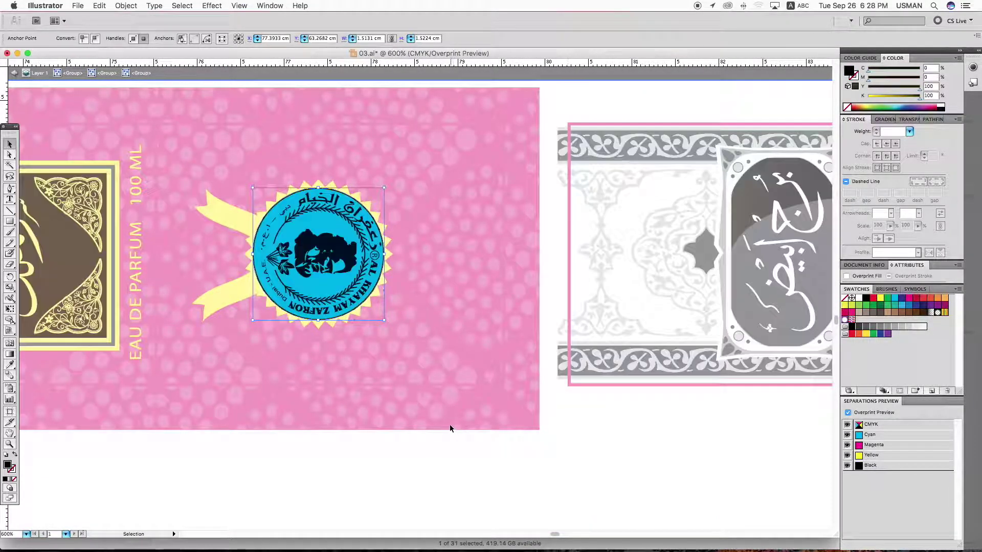
click(384, 417)
Leave isolation mode and check the small magenta panel with the Black separation switched off and back on
scroll(432, 428, left, 8)
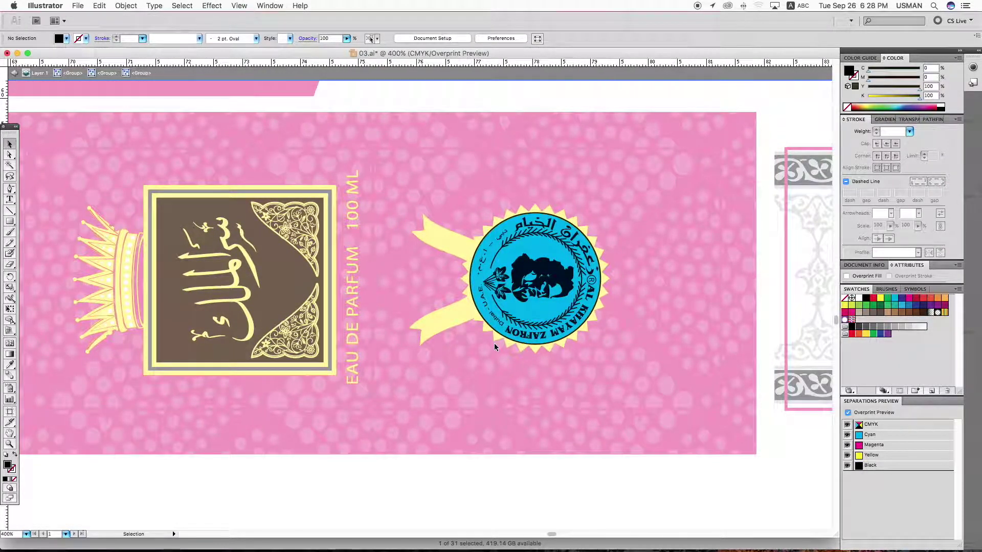
key(super+minus)
key(Escape)
click(847, 466)
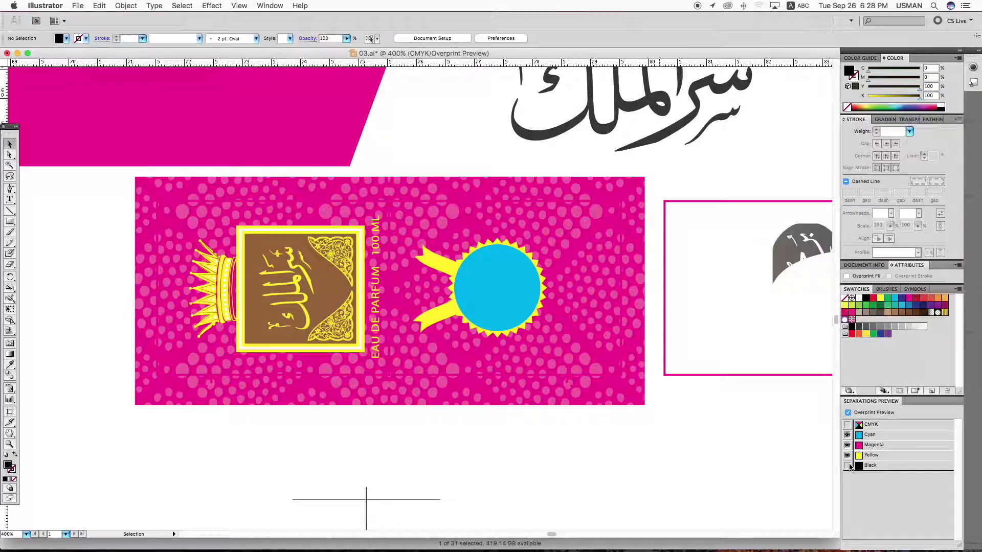
click(848, 466)
Isolate the crown beside the square emblem and hide its yellow body, leaving only the white pearls
key(z)
drag(394, 377, 159, 212)
key(v)
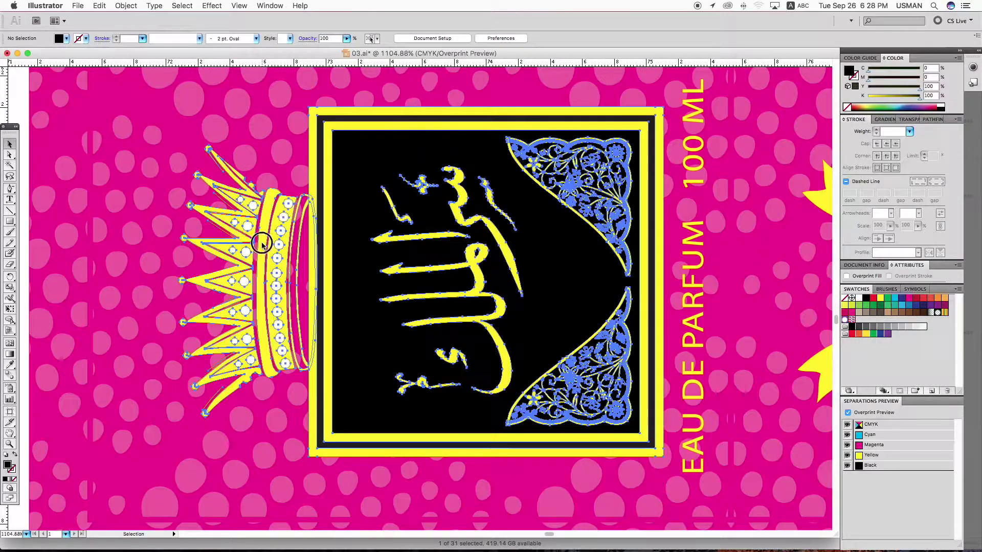
double_click(261, 243)
double_click(261, 244)
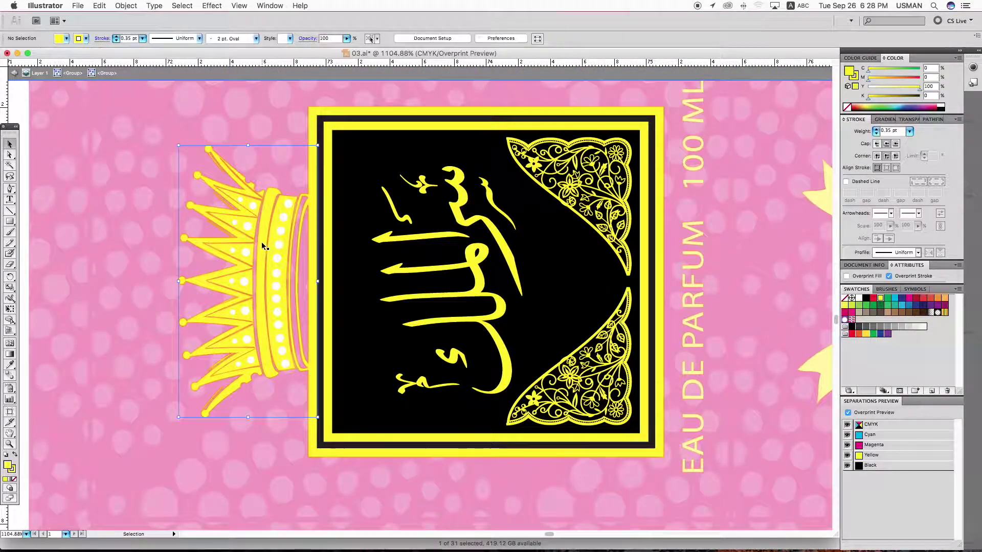
click(217, 212)
click(253, 206)
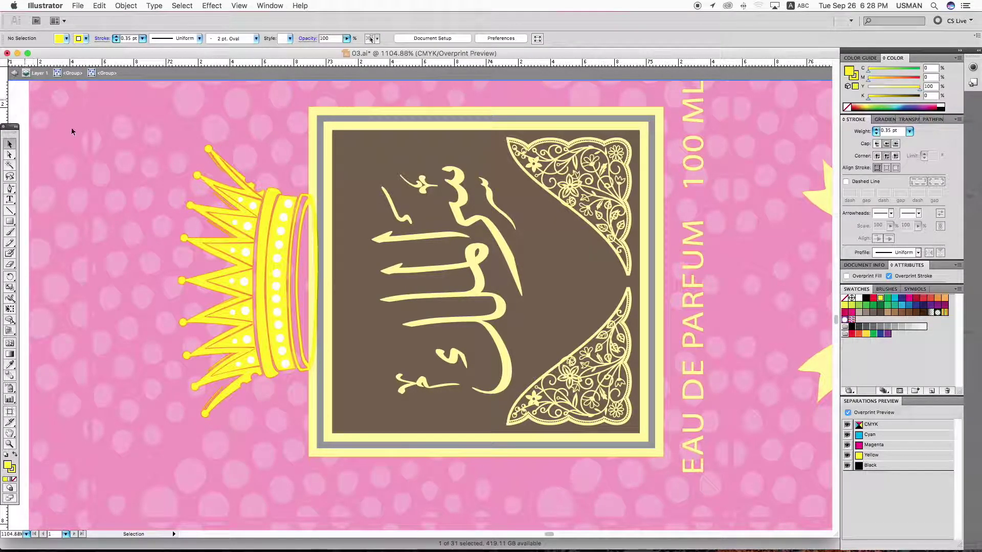
click(14, 75)
click(281, 231)
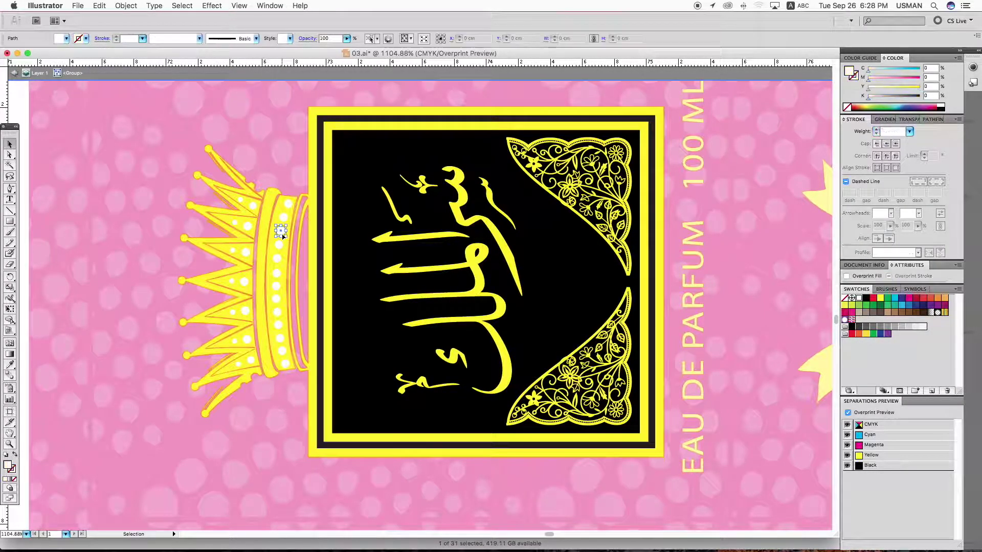
click(214, 158)
key(super+3)
Select all the crown's pearls and give them a C 100 cyan fill and a 0.25 pt cyan overprinting stroke
drag(266, 320, 299, 375)
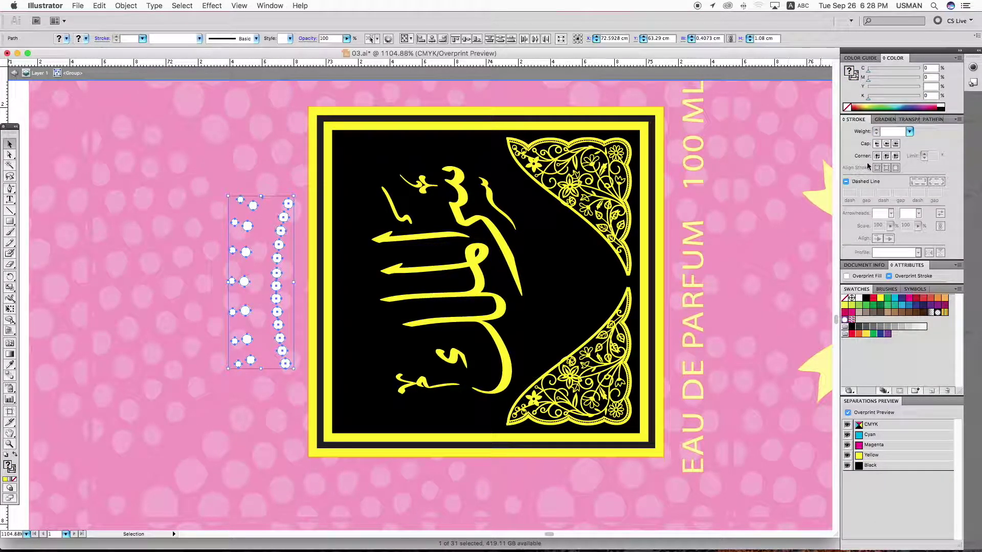
click(894, 298)
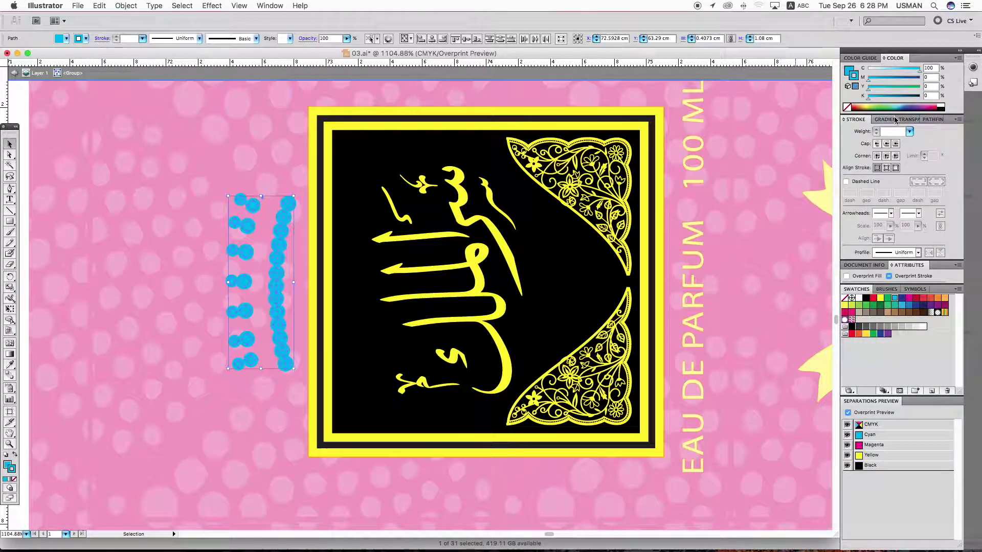
click(910, 132)
click(899, 135)
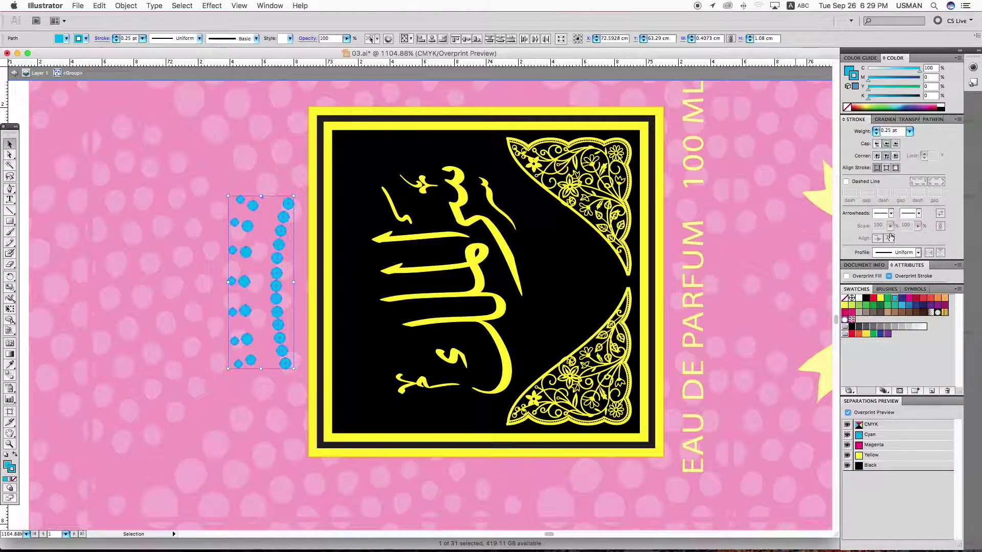
click(890, 277)
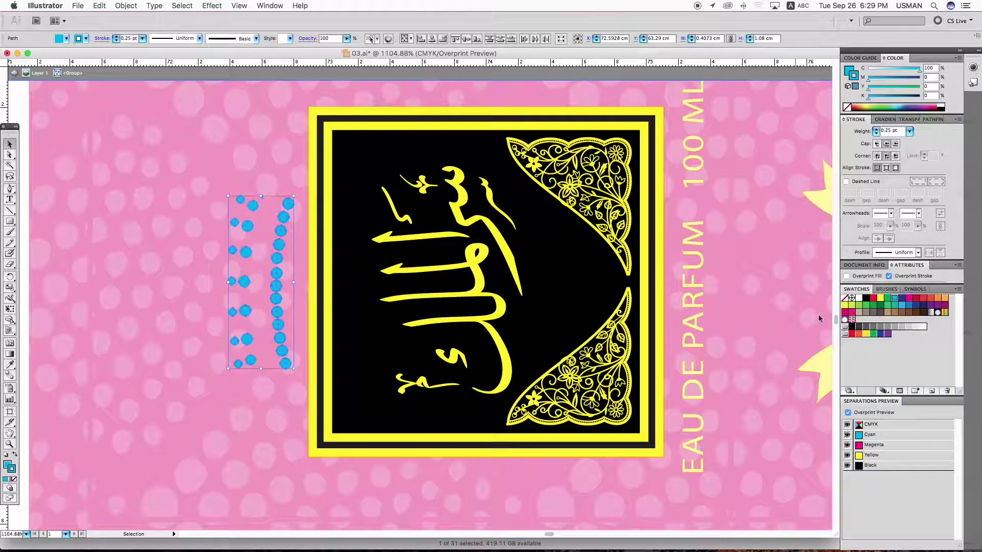
Show the crown's hidden yellow artwork again and leave isolation mode
click(188, 239)
key(super+alt+3)
key(super+minus)
key(super+minus)
key(super+minus)
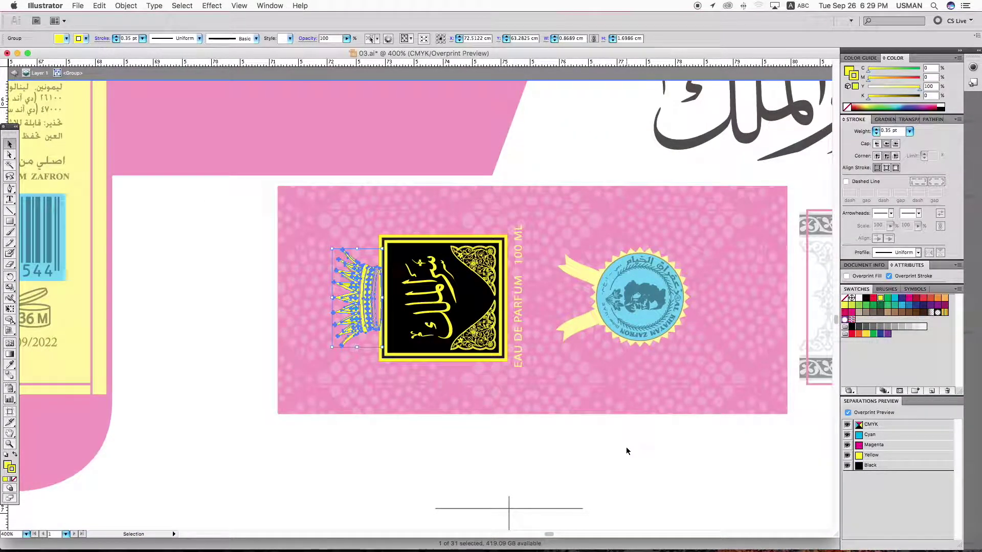
click(627, 449)
Check the small magenta panel by switching the Cyan and Black separations off and on
click(857, 437)
click(857, 438)
click(857, 437)
click(857, 437)
click(848, 466)
click(848, 466)
click(848, 466)
click(848, 465)
Fill the black square behind the emblem's calligraphy with C 0, M 0, Y 100, K 100 and check the Black separation
click(467, 289)
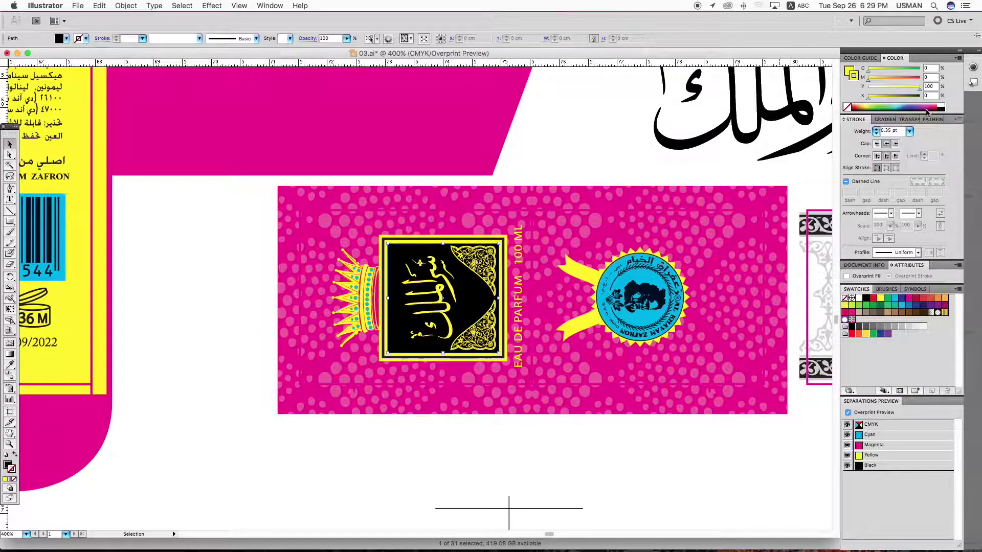
click(849, 71)
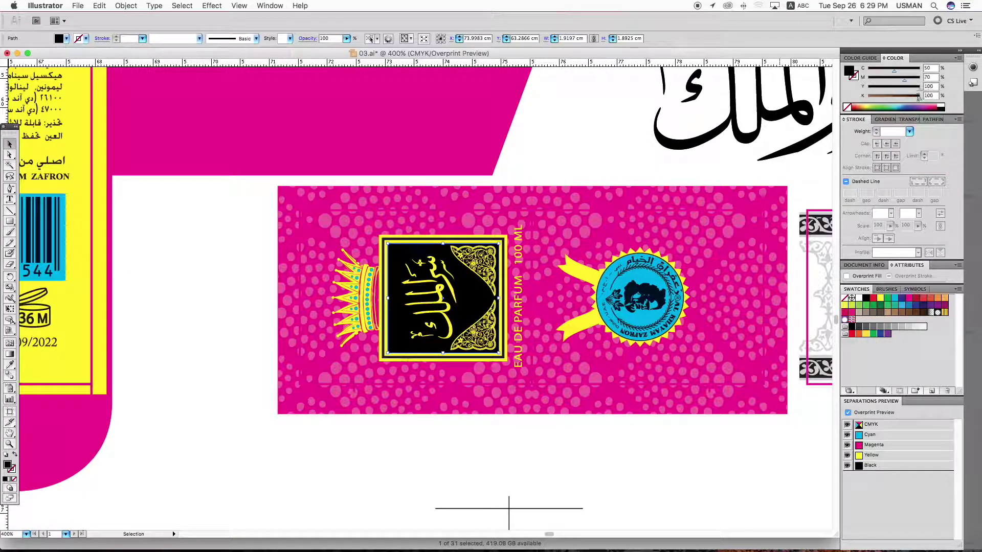
drag(904, 79, 855, 71)
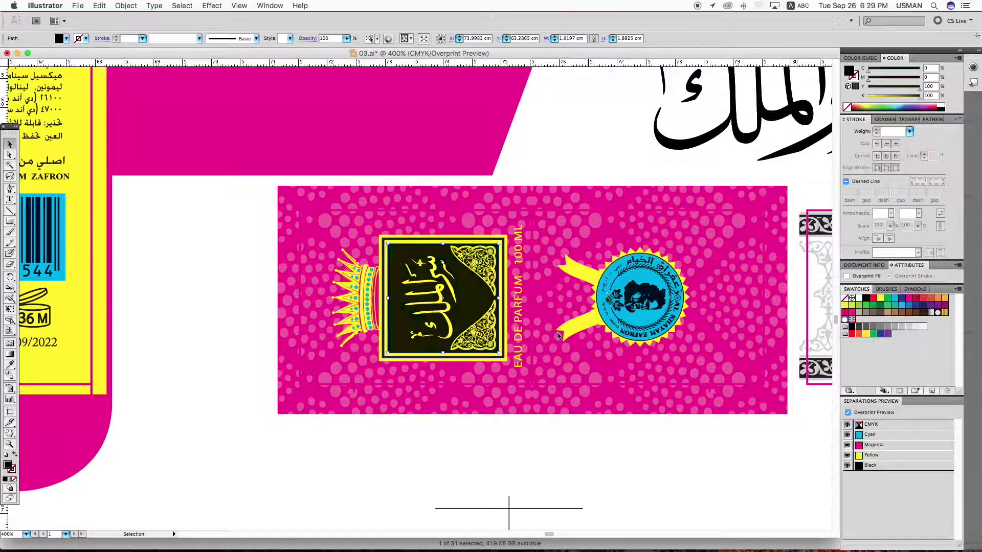
click(709, 463)
click(847, 466)
click(847, 466)
Select the thin black frame between the emblem's yellow borders and copy the inner square's Y 100, K 100 fill onto it
key(z)
drag(370, 215, 502, 263)
key(v)
click(500, 336)
key(i)
click(474, 378)
key(v)
key(super+minus)
key(super+minus)
key(super+minus)
key(super+minus)
key(super+minus)
key(super+minus)
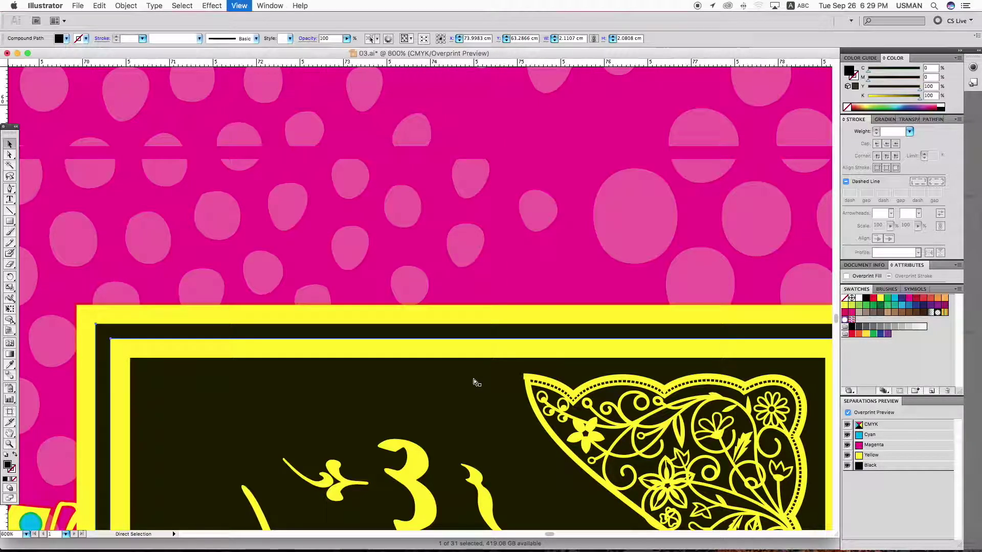
click(183, 302)
key(super+minus)
key(super+minus)
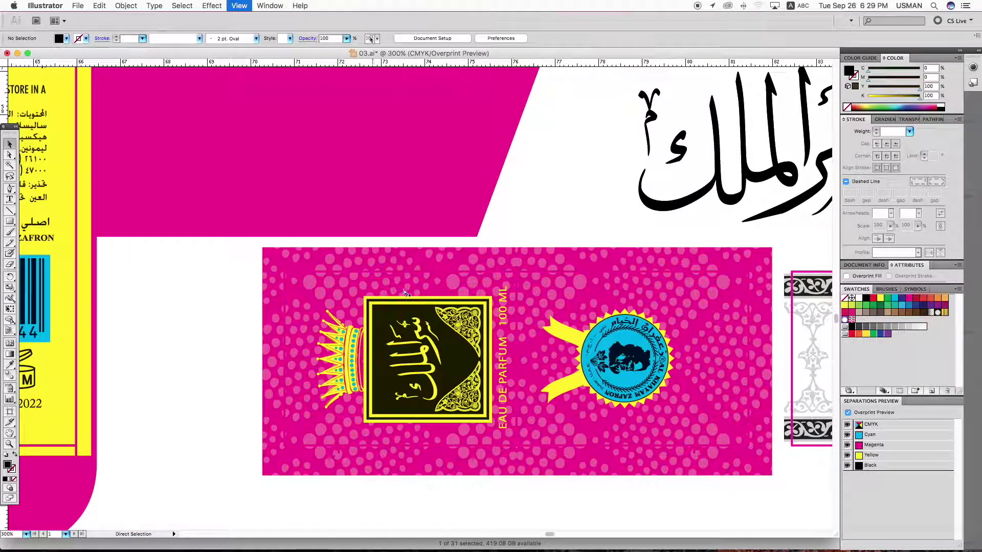
Fill the white background rectangle of the small label beside the magenta one with CMYK Cyan
drag(467, 325, 236, 298)
key(z)
drag(226, 164, 725, 422)
key(v)
drag(571, 321, 657, 341)
click(666, 306)
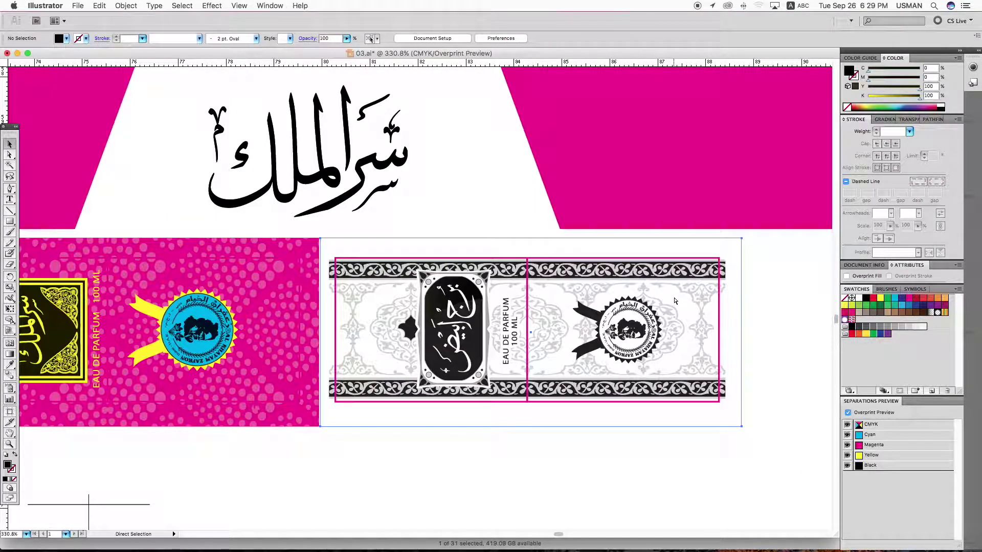
click(894, 298)
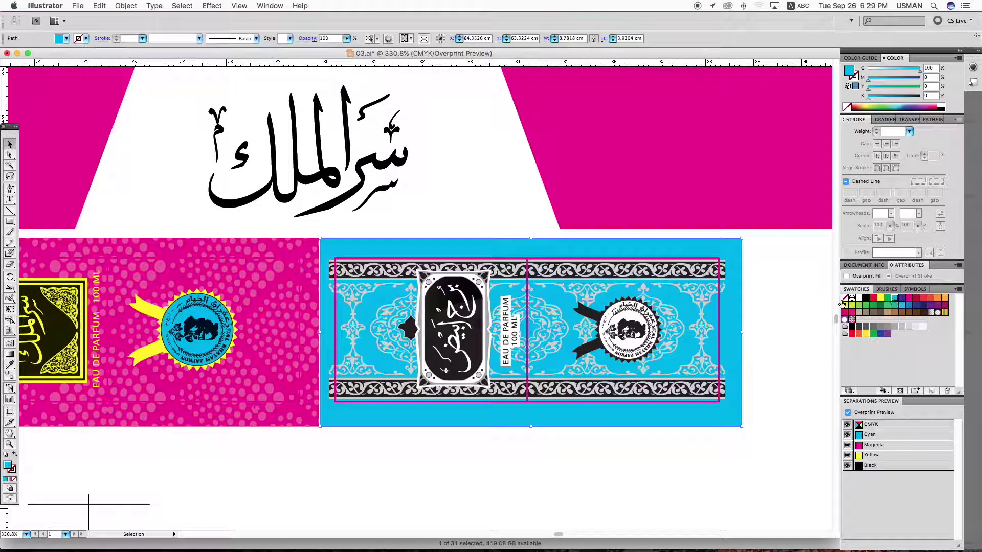
click(779, 284)
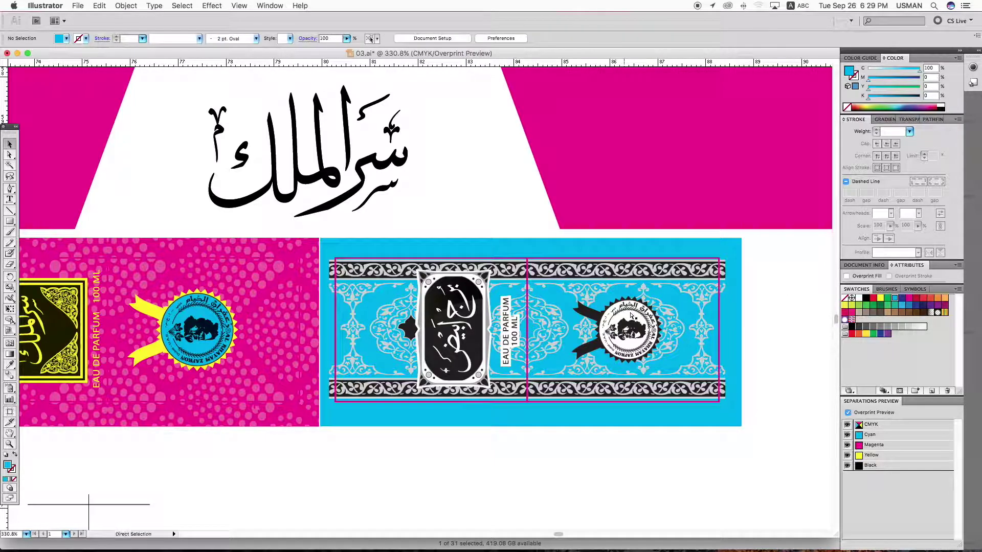
Try to fill the round seal's white circle with the label background's cyan, and undo the attempt
click(633, 316)
key(i)
click(732, 295)
key(v)
key(super+z)
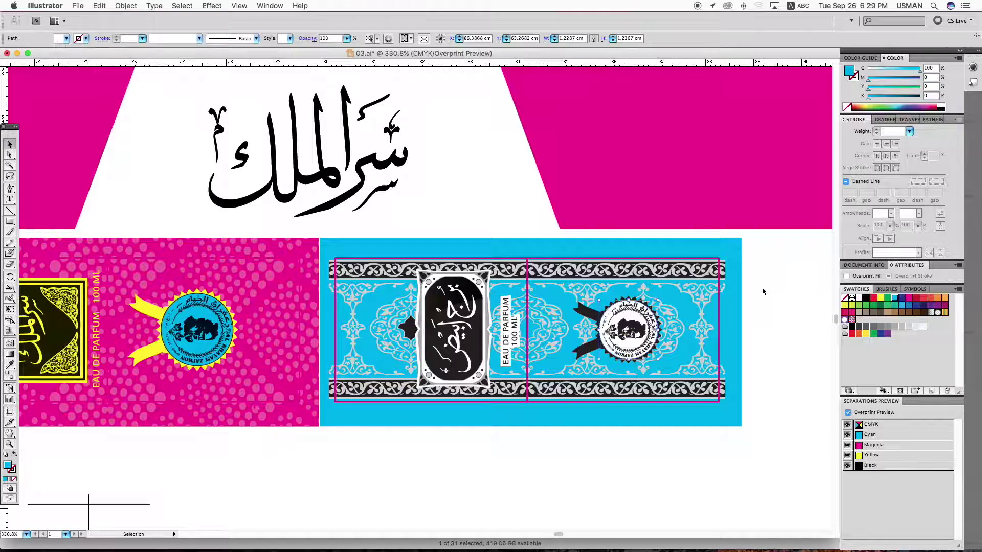
key(super+shift+a)
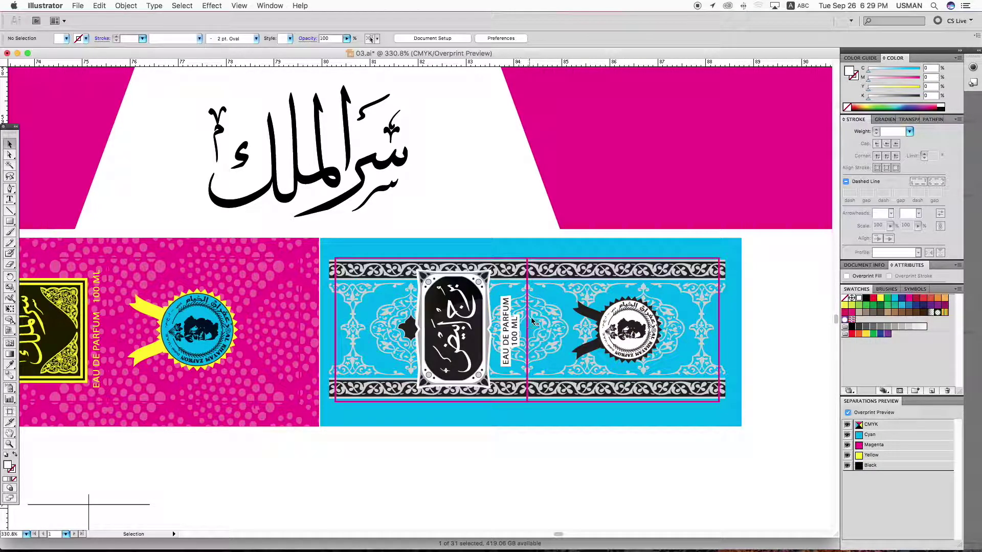
Isolate the EAU DE PARFUM 100 ML group, hide the white backing and fill the text with C 100, K 100
click(509, 319)
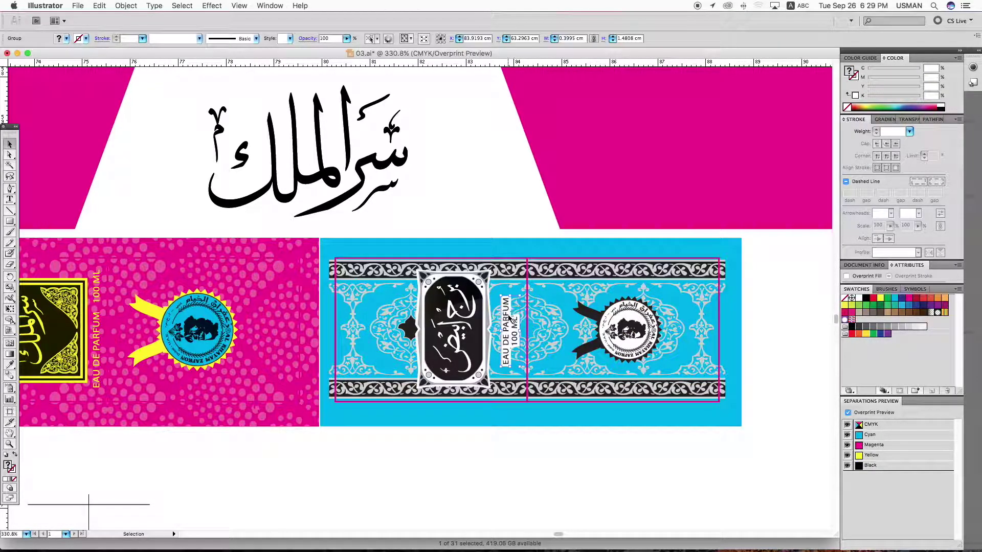
double_click(509, 319)
key(super+3)
click(510, 318)
key(i)
click(730, 318)
key(v)
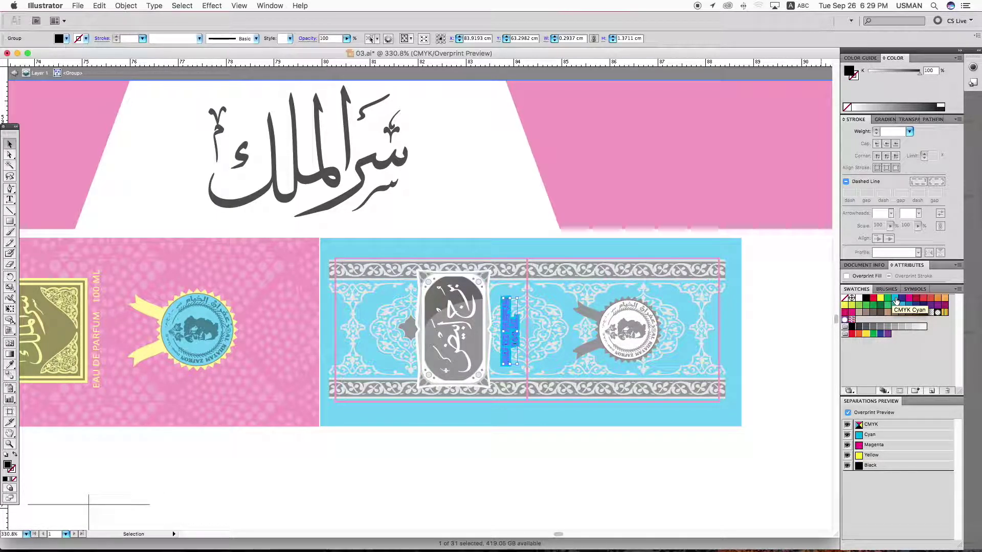
click(894, 299)
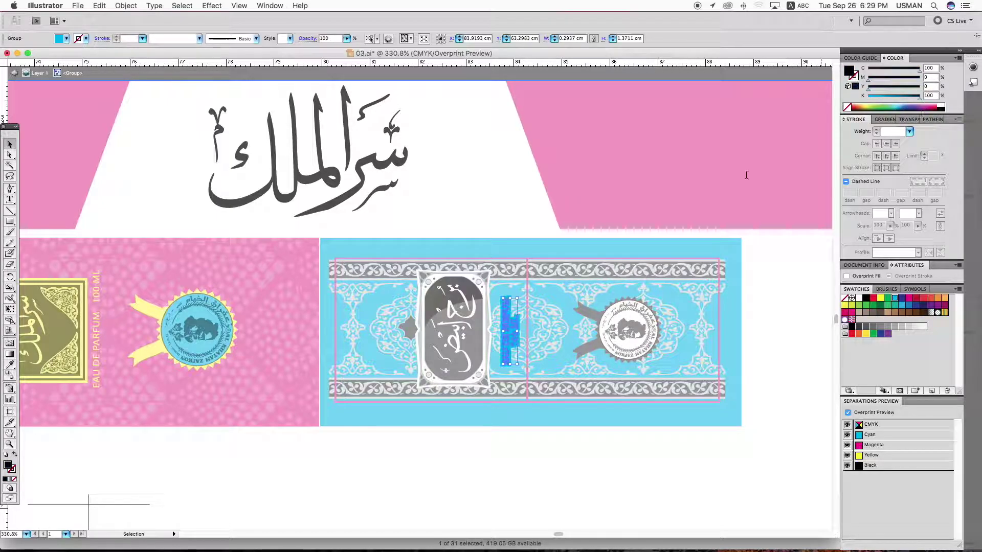
click(517, 208)
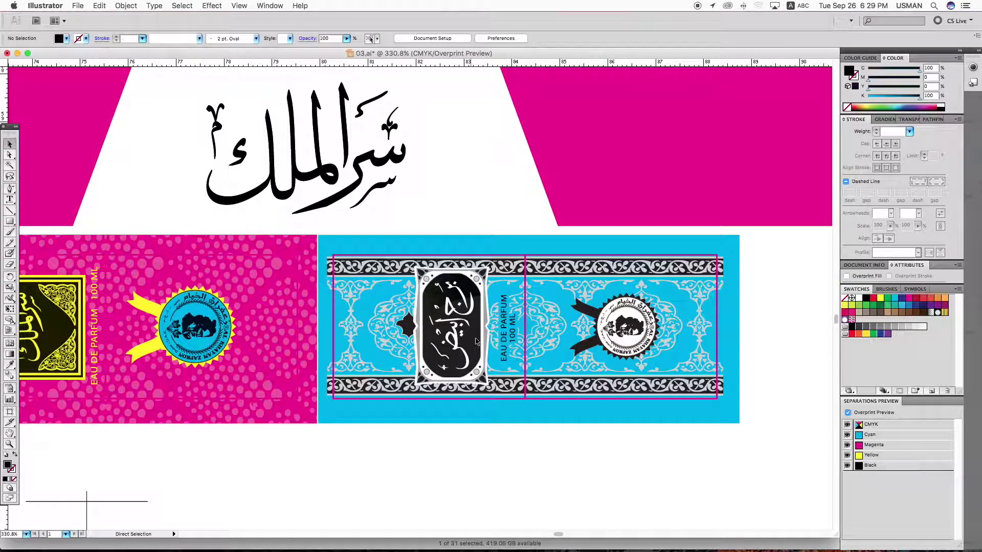
click(475, 341)
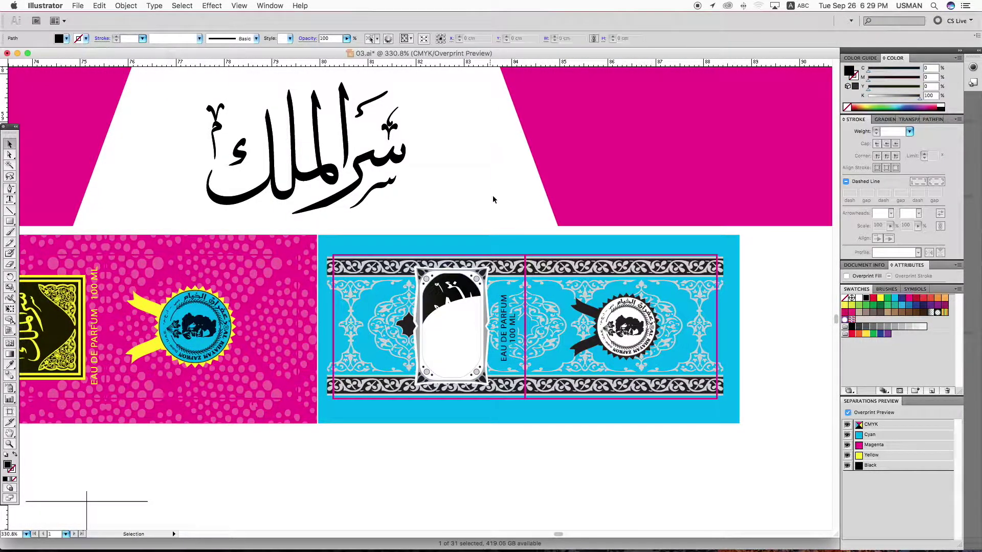
click(471, 287)
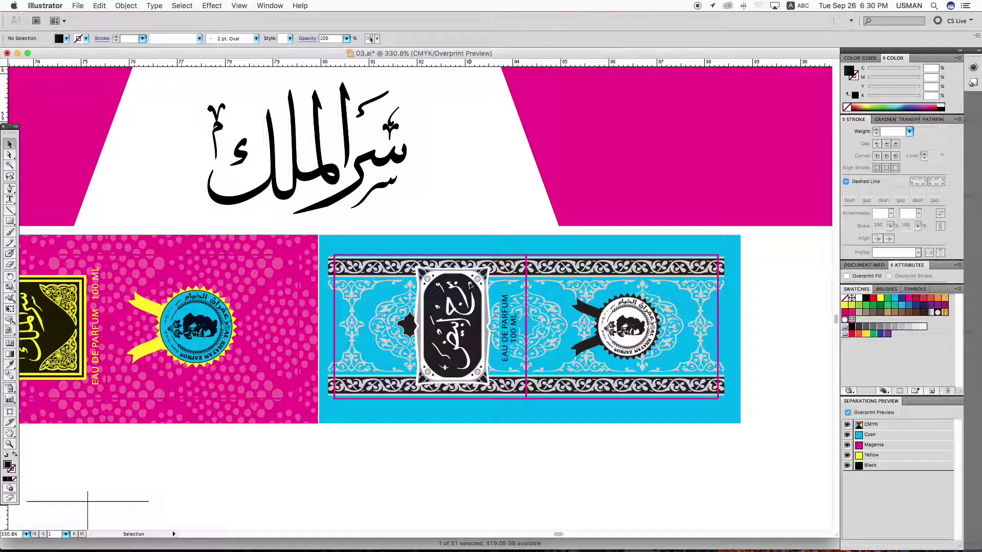
click(474, 291)
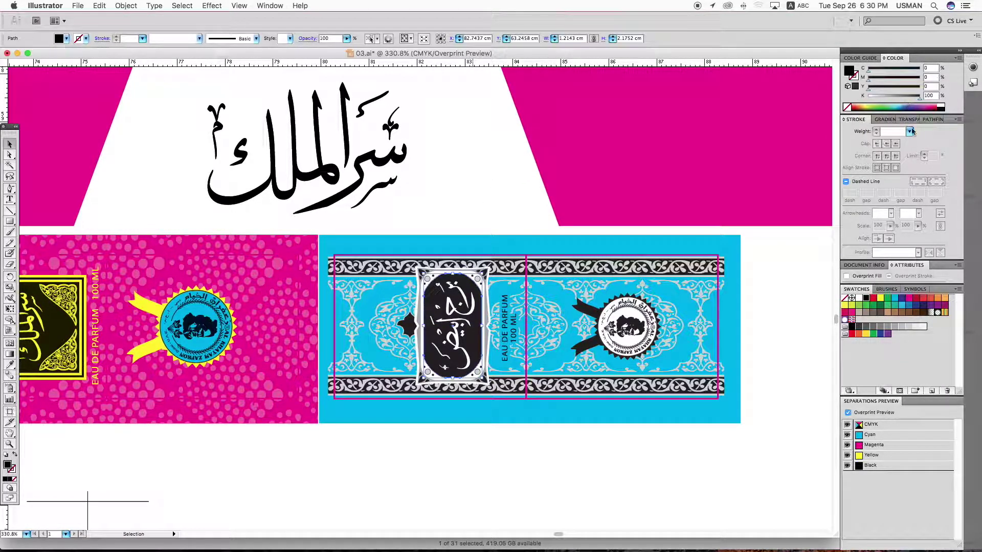
click(512, 314)
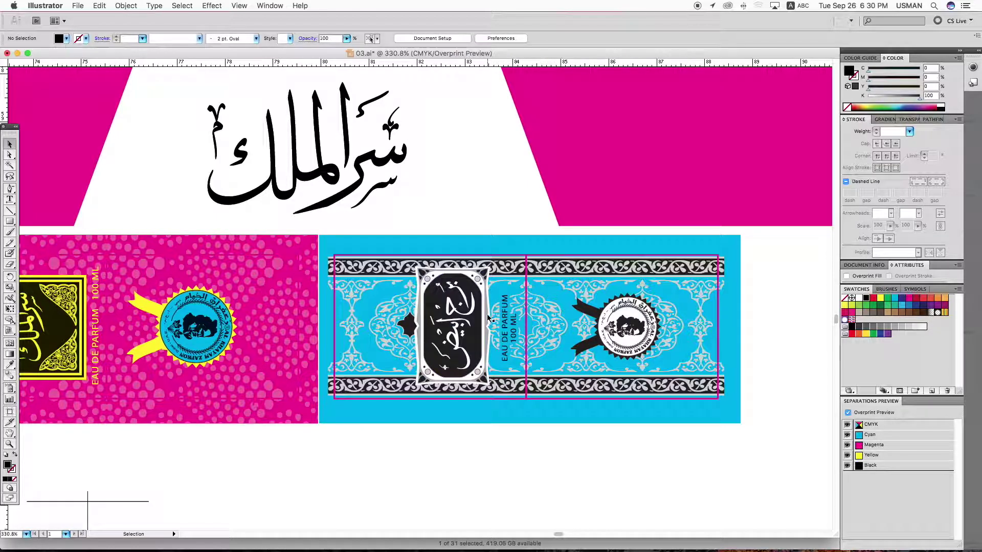
Copy the label background's cyan onto the white inner panel and the white outer frame of the calligraphy emblem
drag(306, 212, 767, 423)
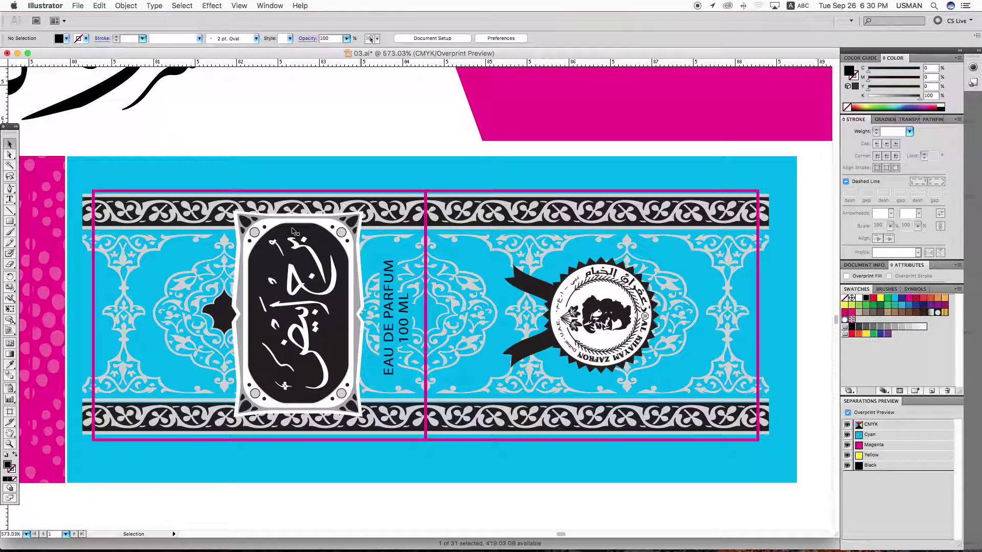
click(322, 225)
key(i)
click(363, 173)
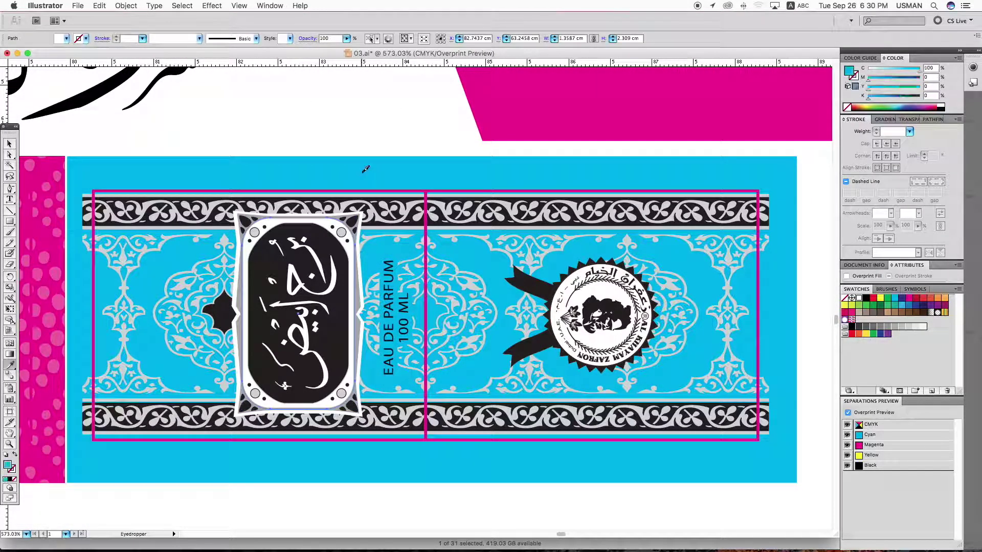
key(v)
click(339, 125)
click(341, 215)
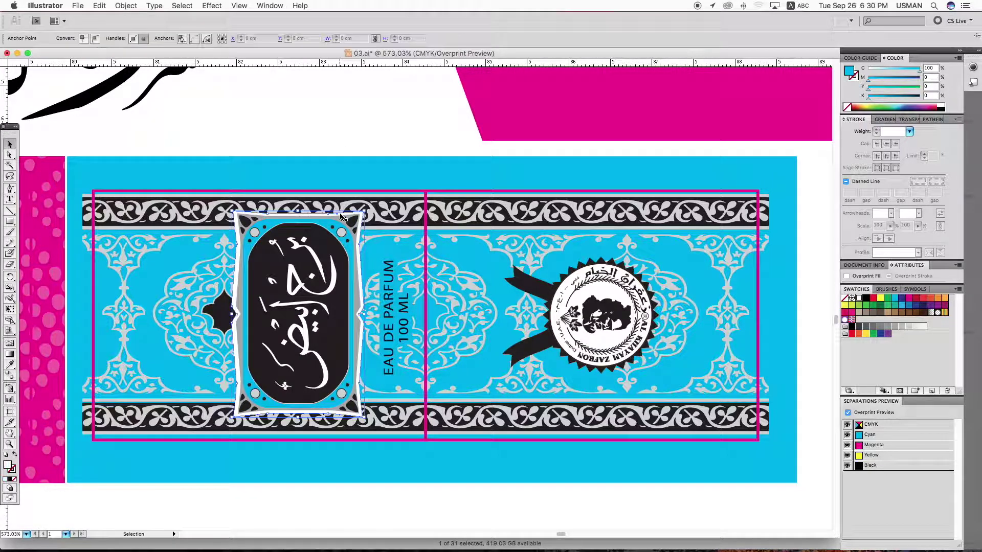
click(335, 127)
Isolate the emblem group and change the grey compound frame around its inner panel to white
double_click(313, 221)
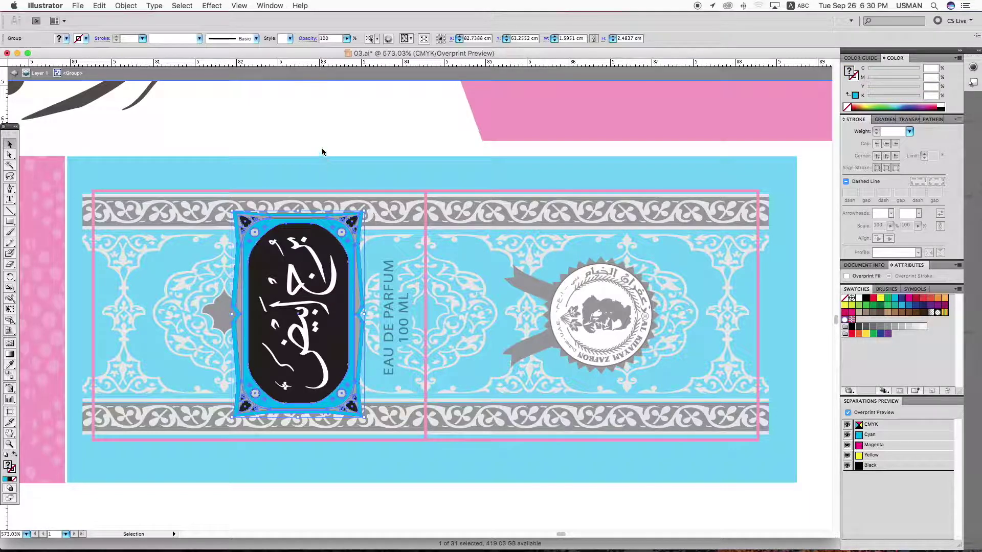
click(322, 137)
key(z)
drag(224, 165, 496, 308)
key(v)
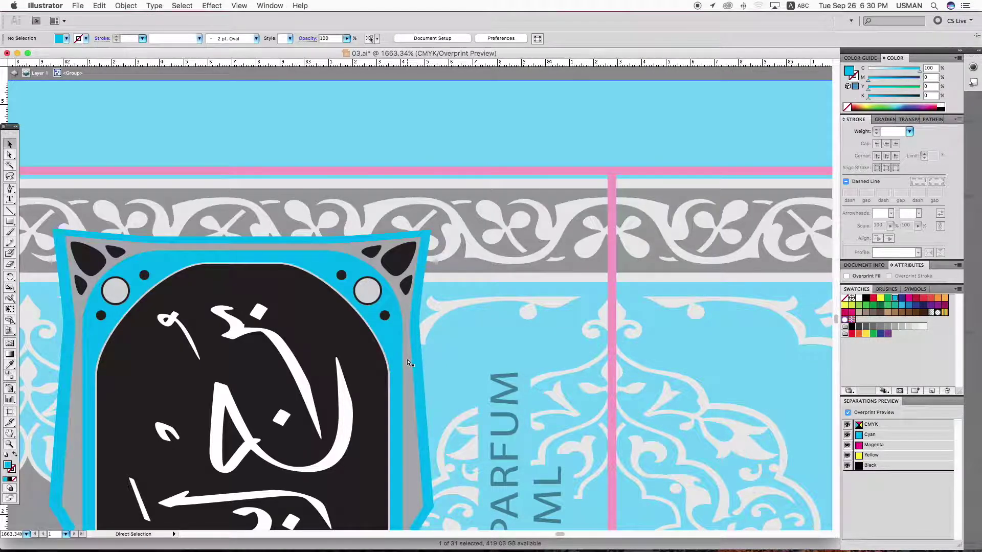
click(409, 362)
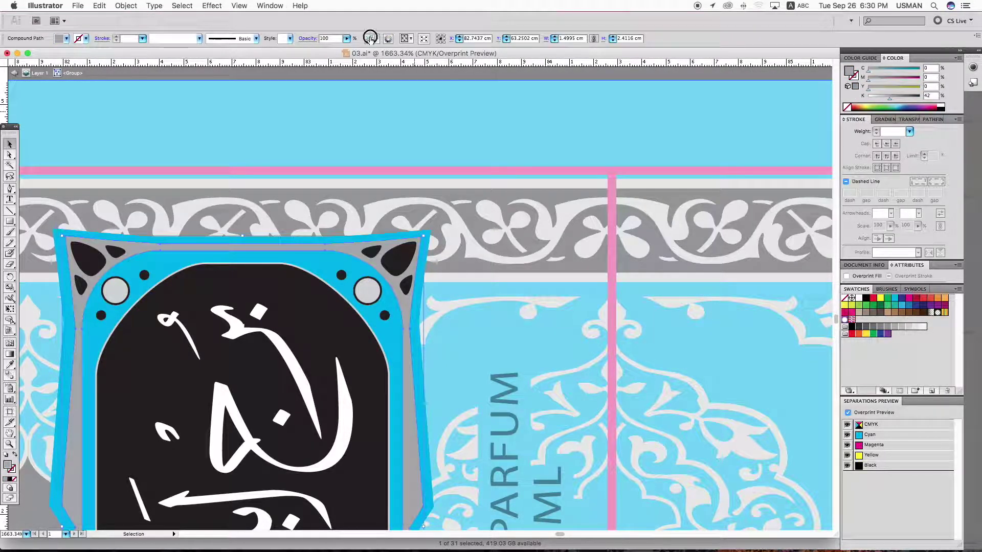
click(941, 105)
Select the emblem's grey corner circles and matching thin outline by similar fill, recolour them white and leave isolation mode
click(369, 289)
click(370, 38)
click(859, 297)
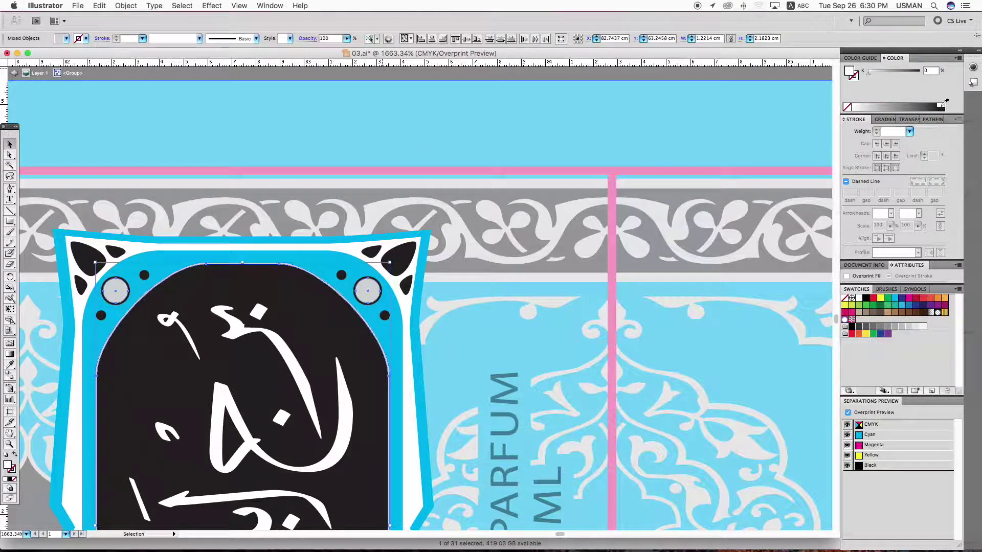
click(866, 298)
click(859, 298)
click(530, 184)
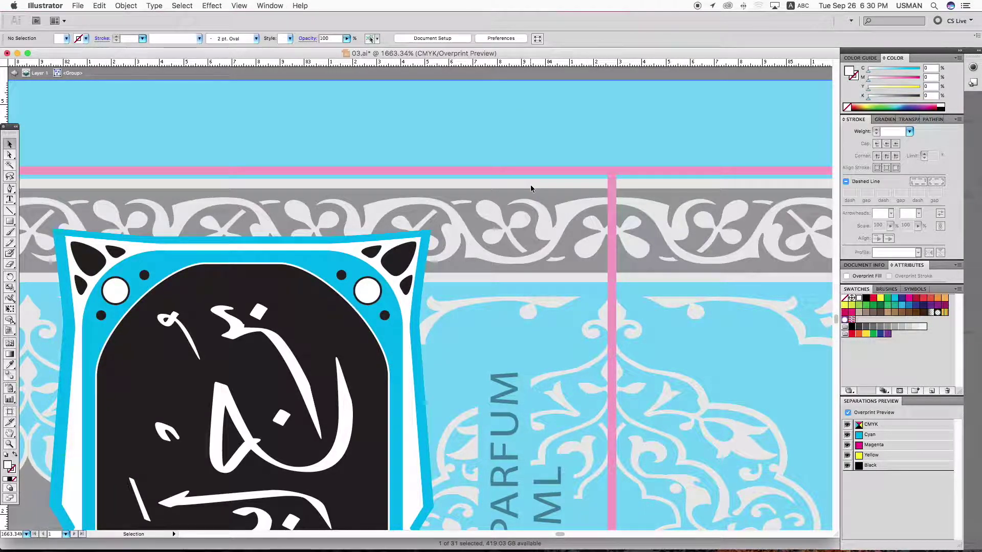
key(super+0)
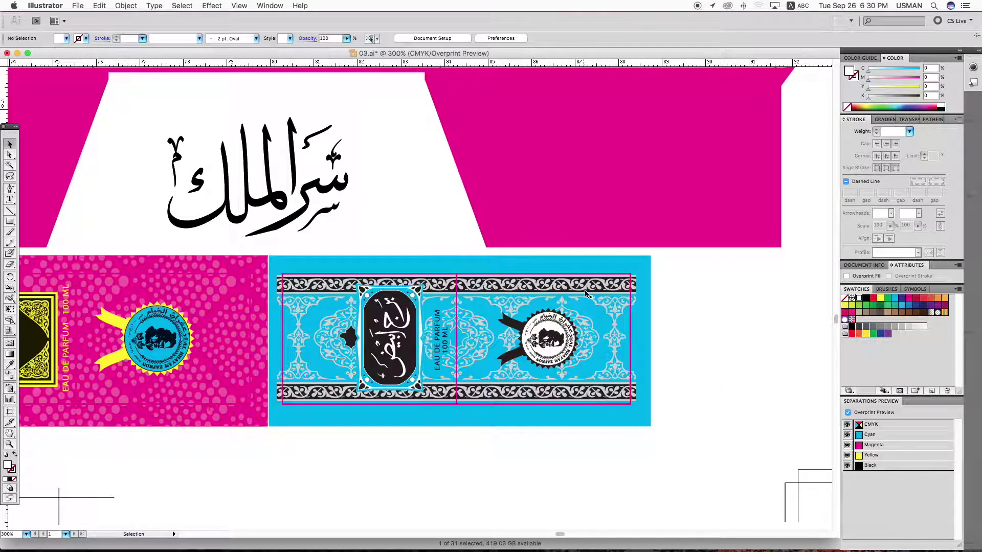
Isolate the ornament group on the seal's half of the cyan label and recolour all its grey pattern shapes white
key(super+space)
drag(193, 169, 697, 444)
double_click(633, 288)
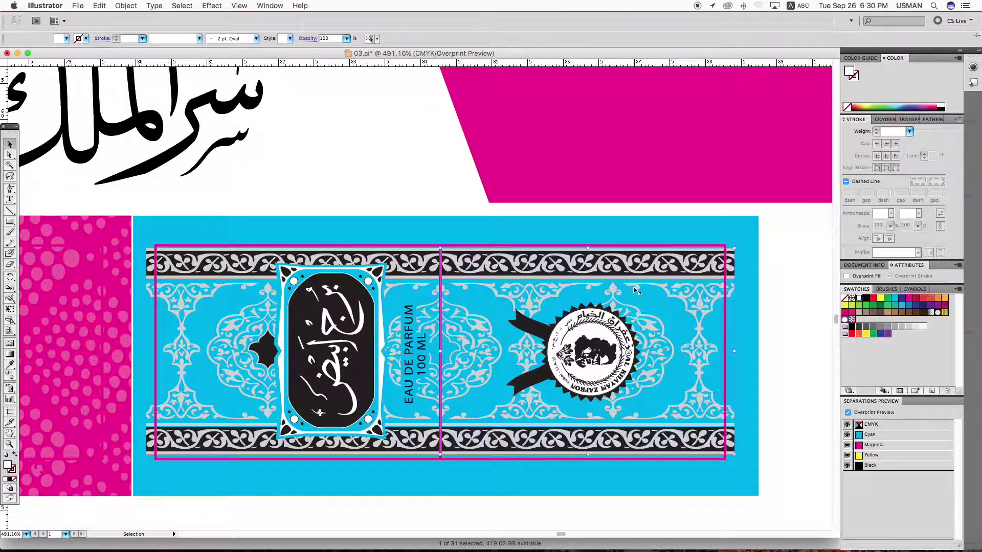
click(630, 309)
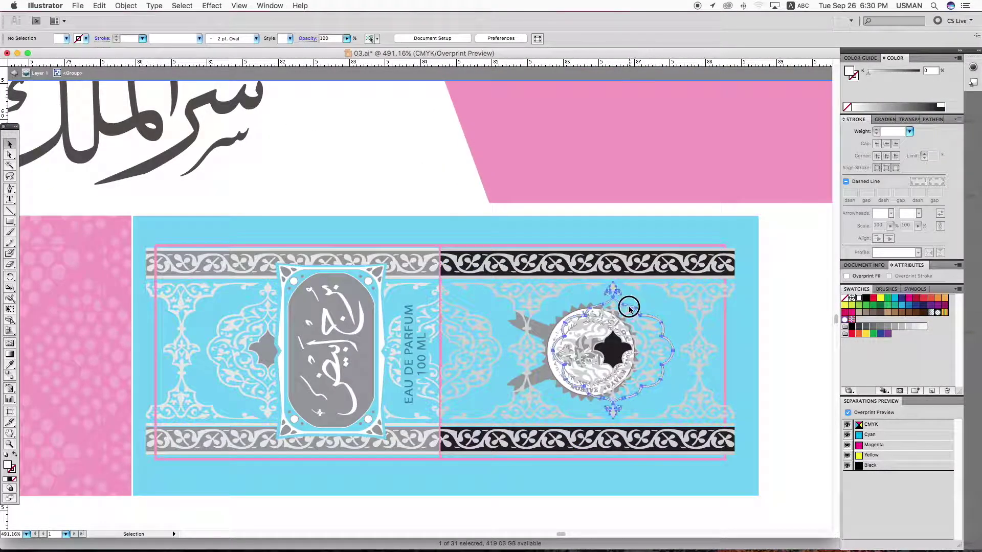
click(368, 40)
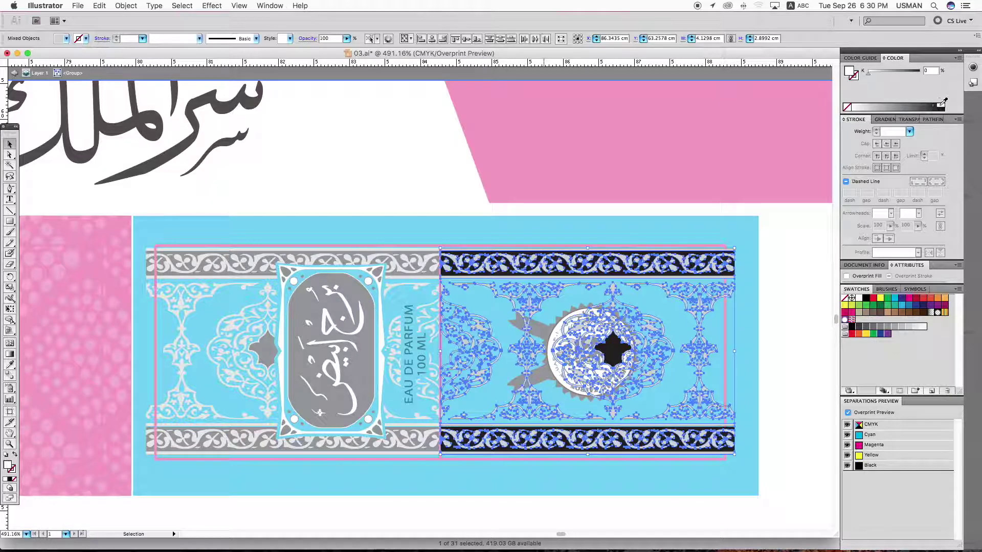
click(769, 254)
double_click(769, 253)
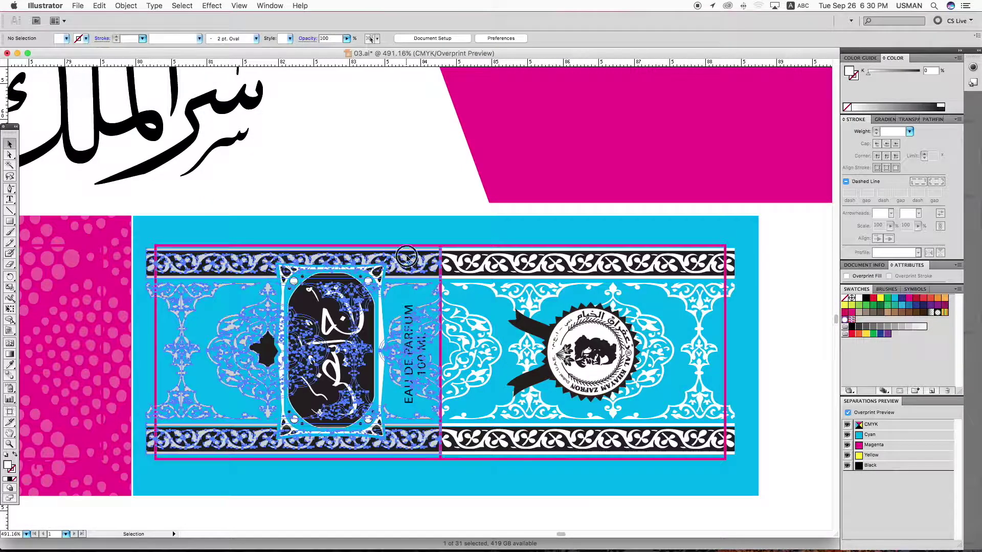
Recolour the matching grey ornament shapes on the calligraphy emblem's half of the label white and leave isolation mode
double_click(422, 307)
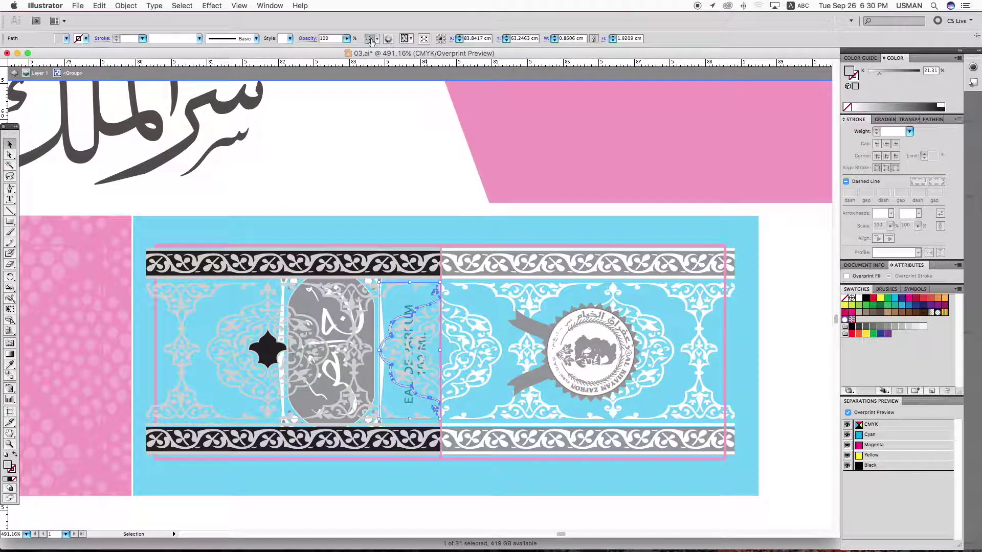
click(370, 39)
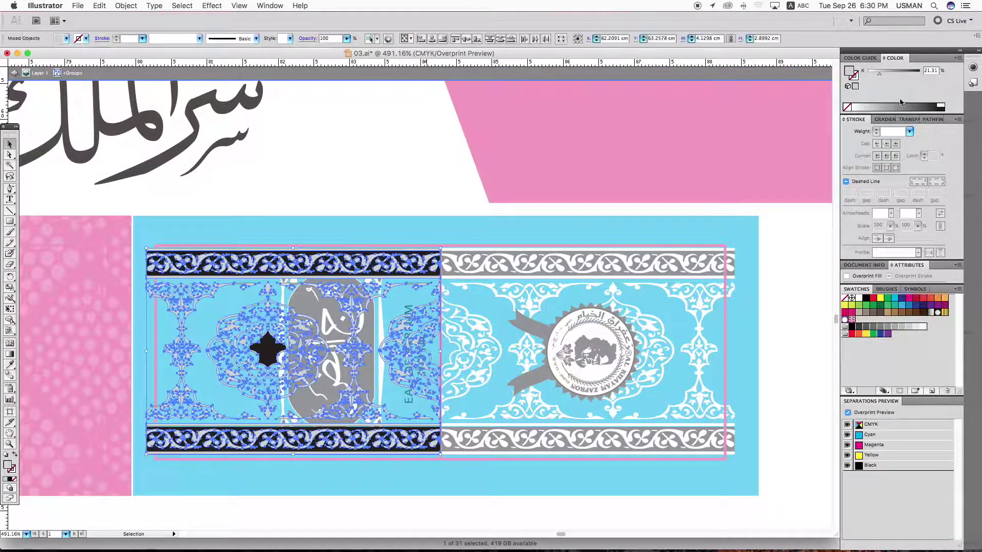
click(859, 299)
click(866, 299)
click(794, 245)
double_click(794, 241)
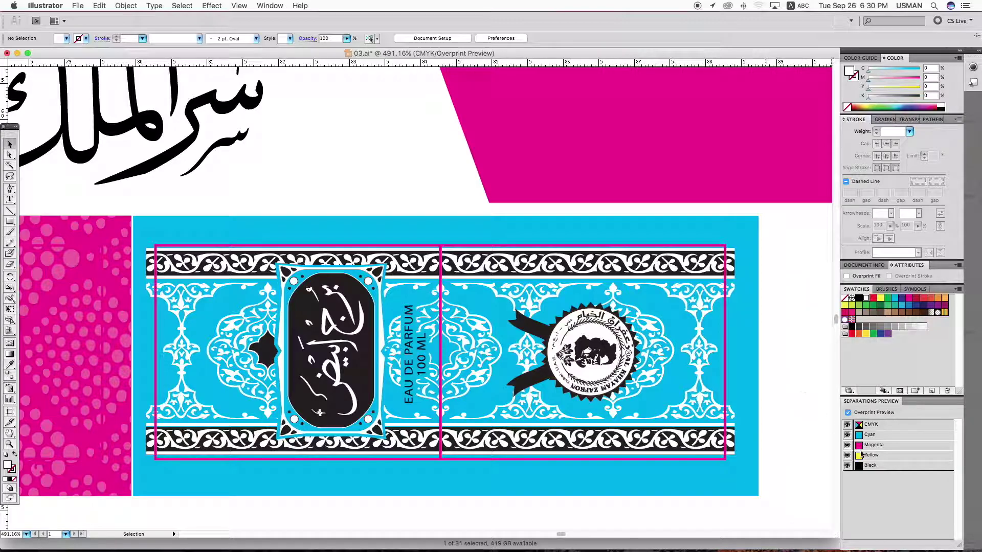
Check the Black separation by switching it off and on, and copy the background cyan onto the seal's thin brown ring
click(848, 465)
click(847, 466)
key(super+space)
drag(649, 348, 576, 297)
click(558, 335)
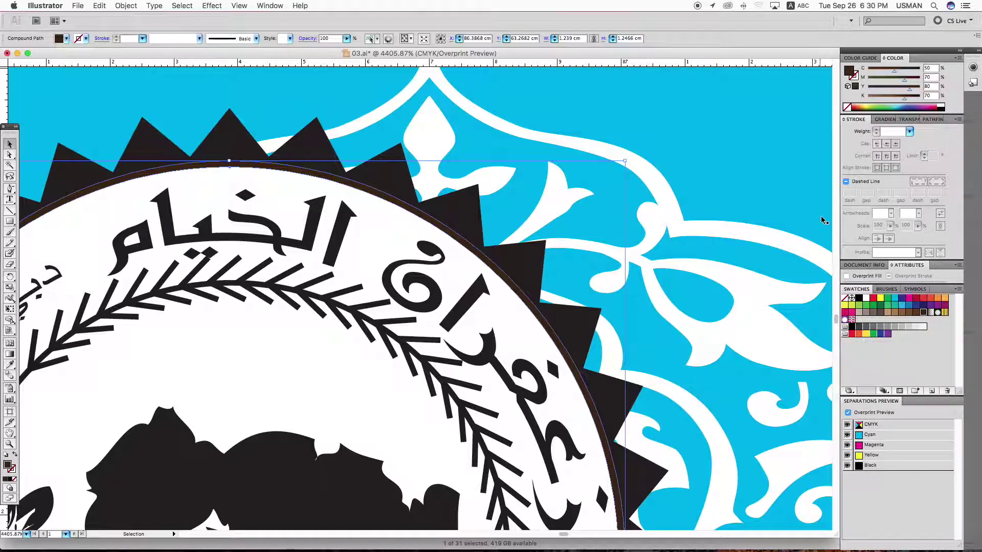
key(i)
click(785, 150)
key(v)
Deselect the ring and examine the recoloured Ser Al Malik box together with the two small labels
key(super+minus)
key(super+minus)
key(super+minus)
key(super+minus)
key(super+minus)
key(super+minus)
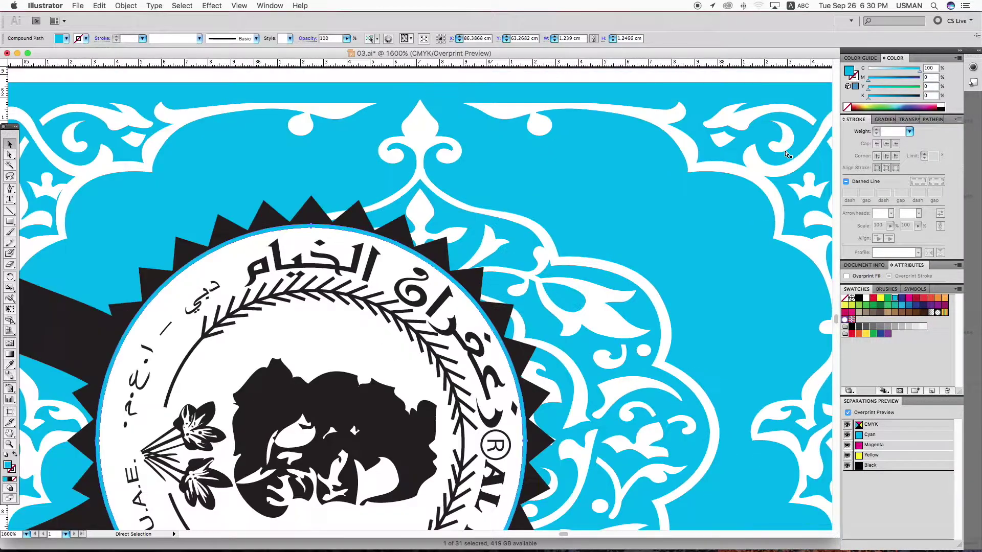
key(super+minus)
key(super+minus)
key(super+minus)
key(super+minus)
key(super+minus)
key(super+minus)
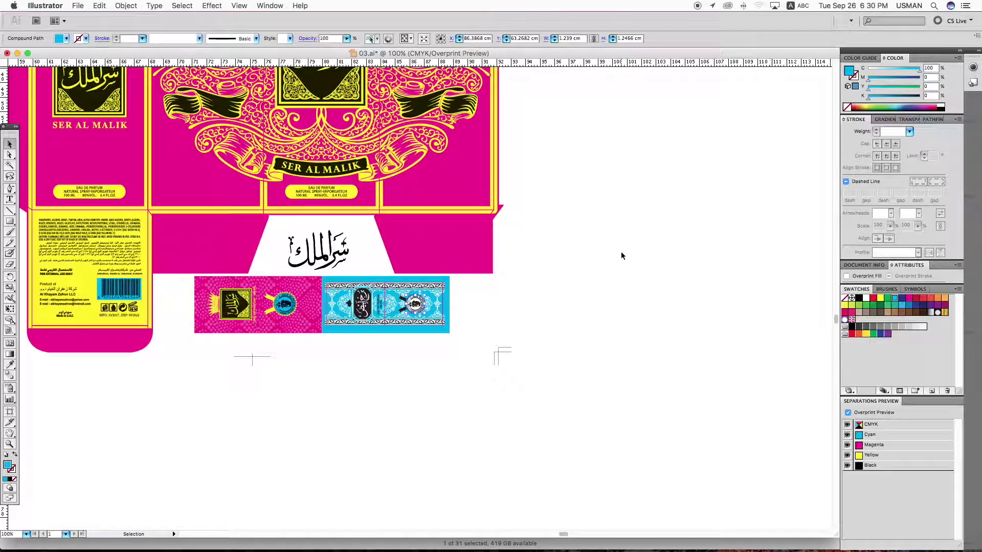
click(621, 253)
scroll(607, 388, up, 5)
scroll(607, 389, left, 8)
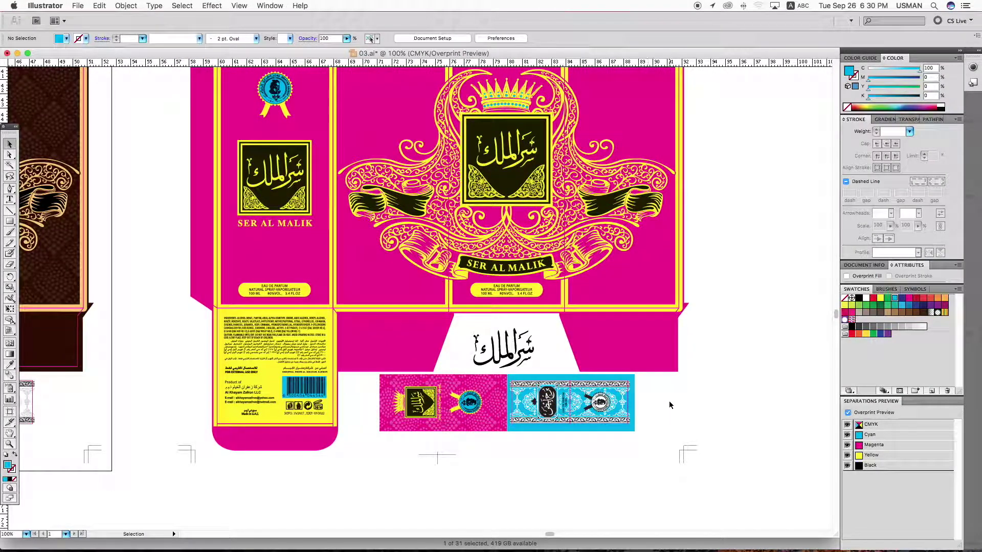
Bring the original and recoloured artwork into view side by side and save the document
key(super+minus)
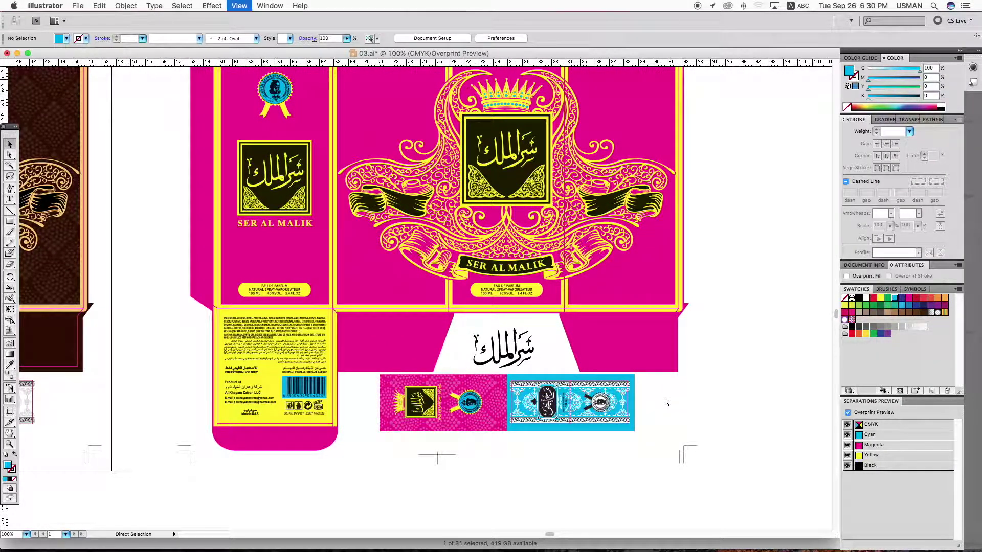
key(super+minus)
drag(561, 259, 588, 395)
drag(604, 294, 611, 325)
key(super+s)
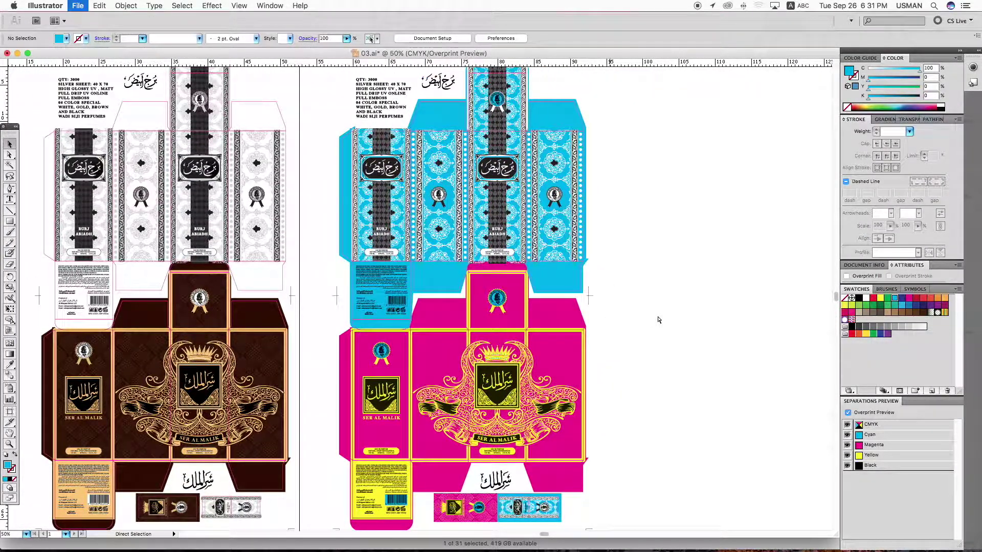
Save the document, check the Cyan, Magenta, Yellow and Black separations in turn, and restore the full CMYK preview
key(super+s)
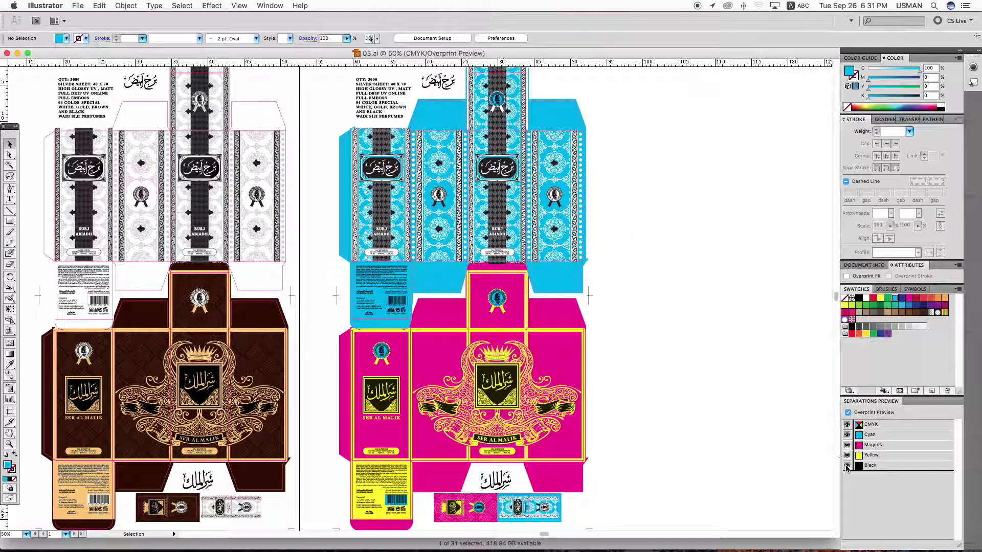
alt+click(847, 435)
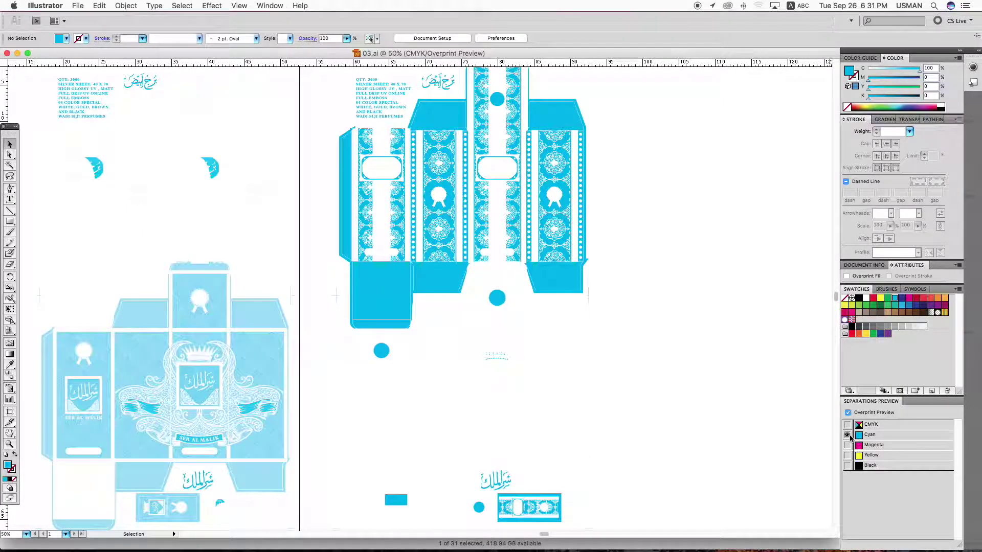
click(848, 445)
click(847, 434)
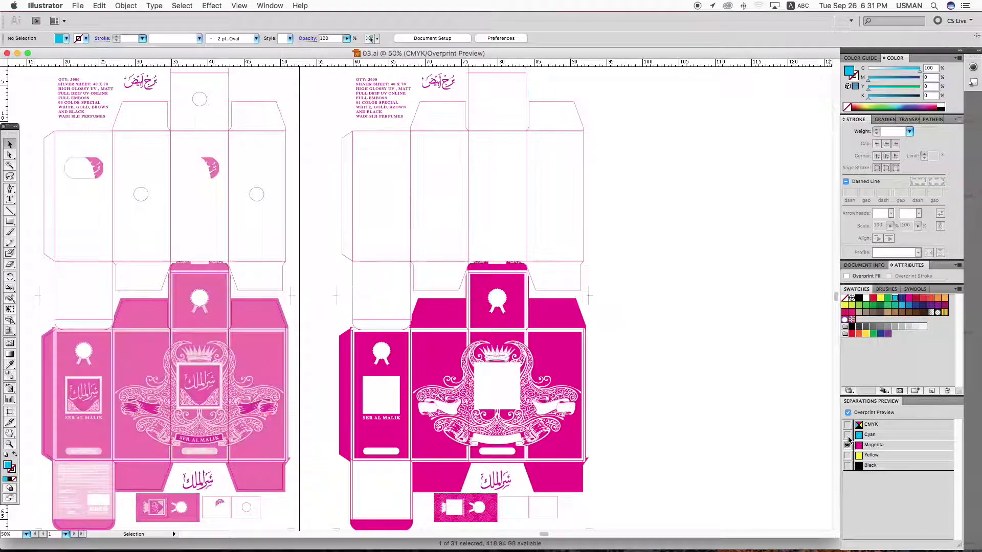
click(848, 455)
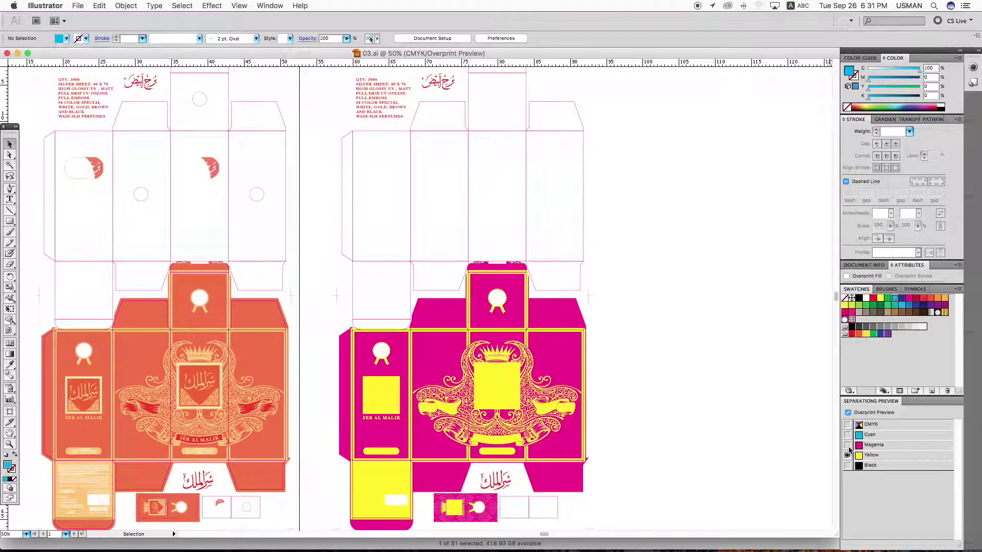
click(848, 445)
click(847, 465)
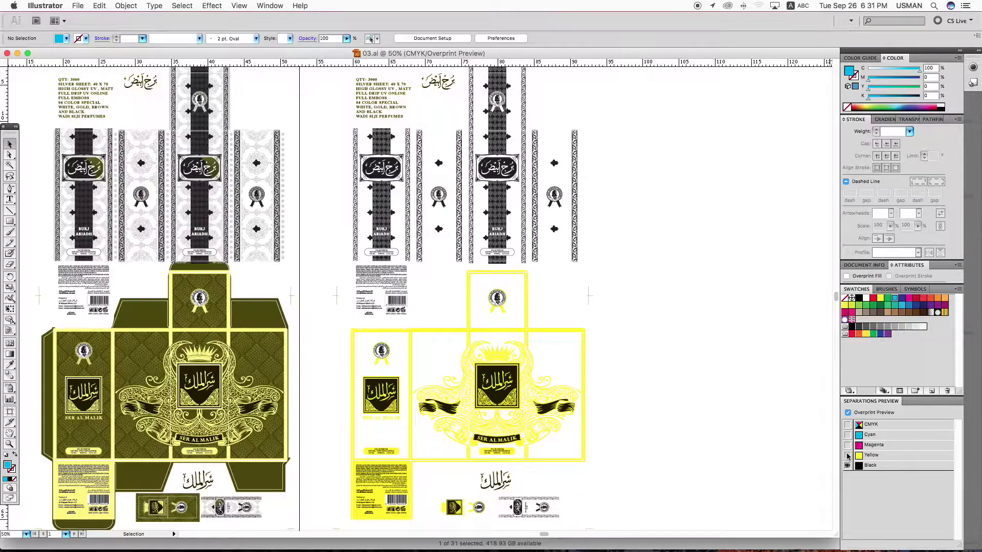
click(847, 455)
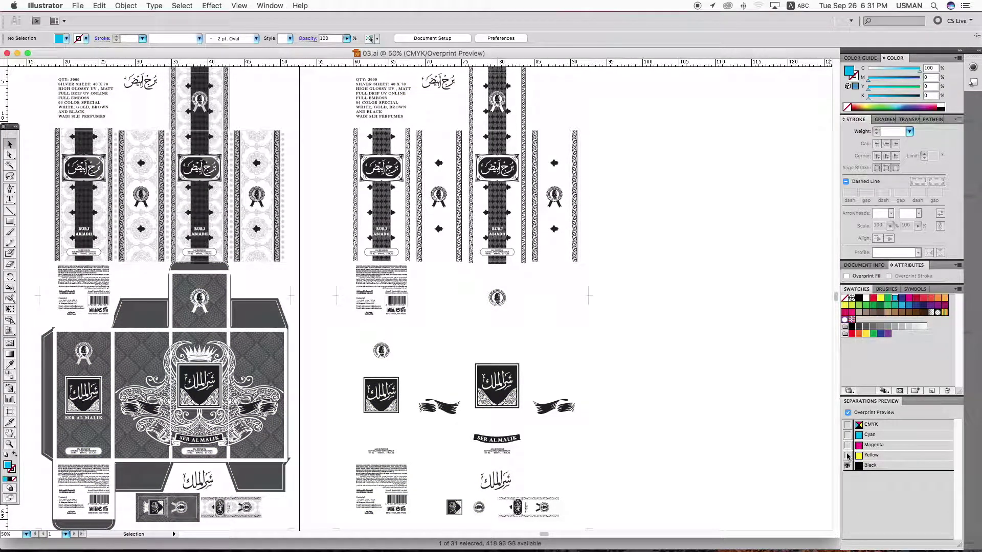
click(848, 424)
Colour the word WHITE cyan in the print notes beside the recoloured artwork
drag(419, 169, 463, 237)
key(z)
drag(378, 109, 530, 230)
key(v)
click(245, 244)
double_click(246, 244)
drag(208, 331, 263, 332)
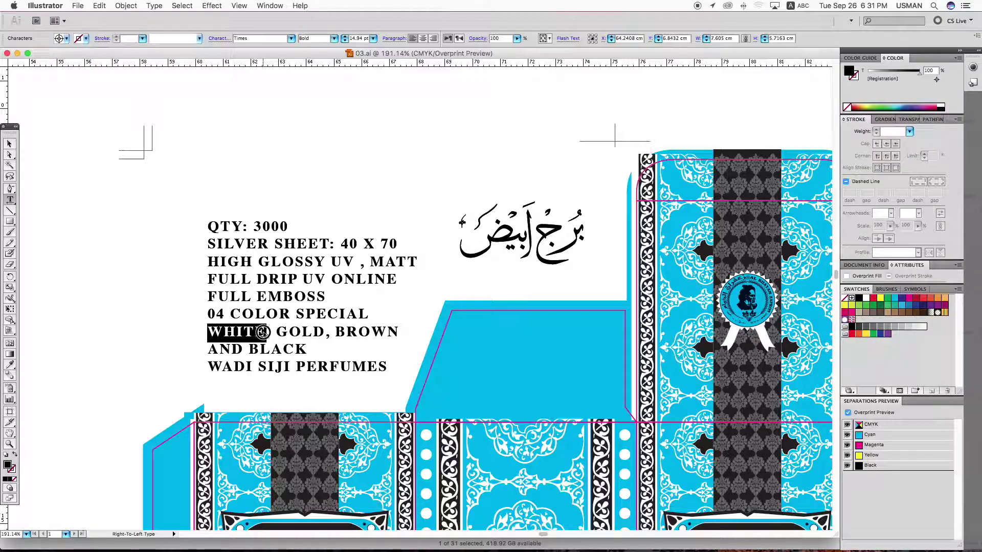
click(895, 299)
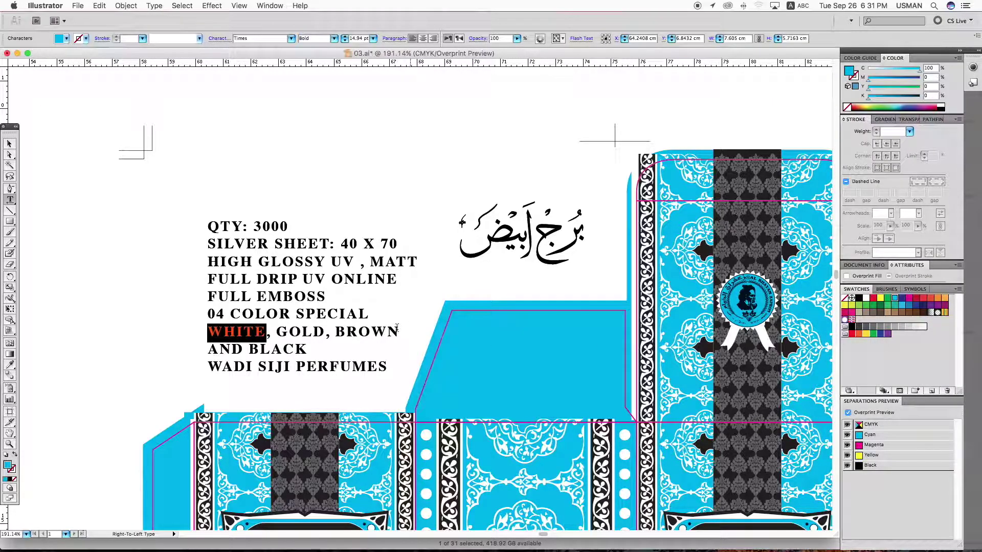
Colour the word GOLD yellow and the word BROWN magenta in the same print notes
drag(277, 333, 400, 333)
click(880, 300)
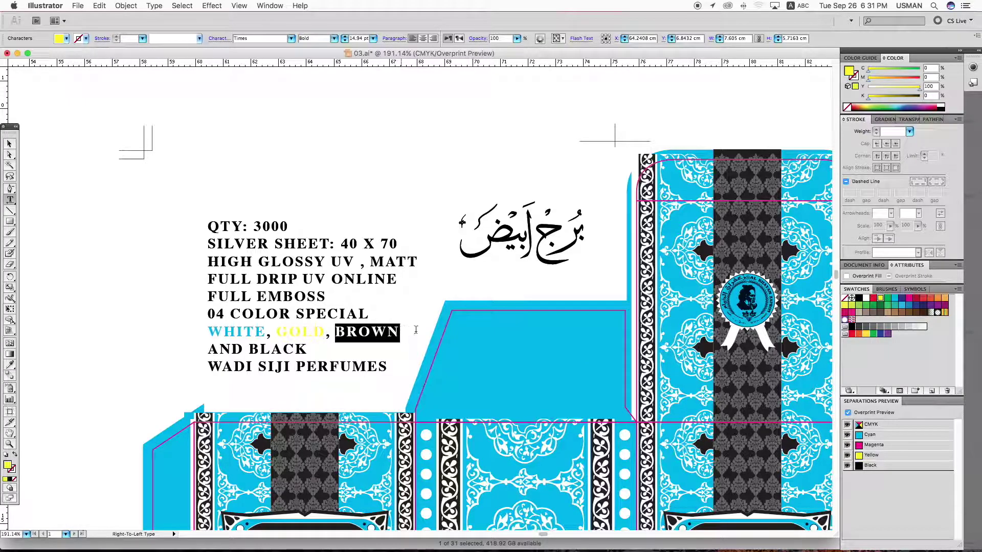
click(910, 300)
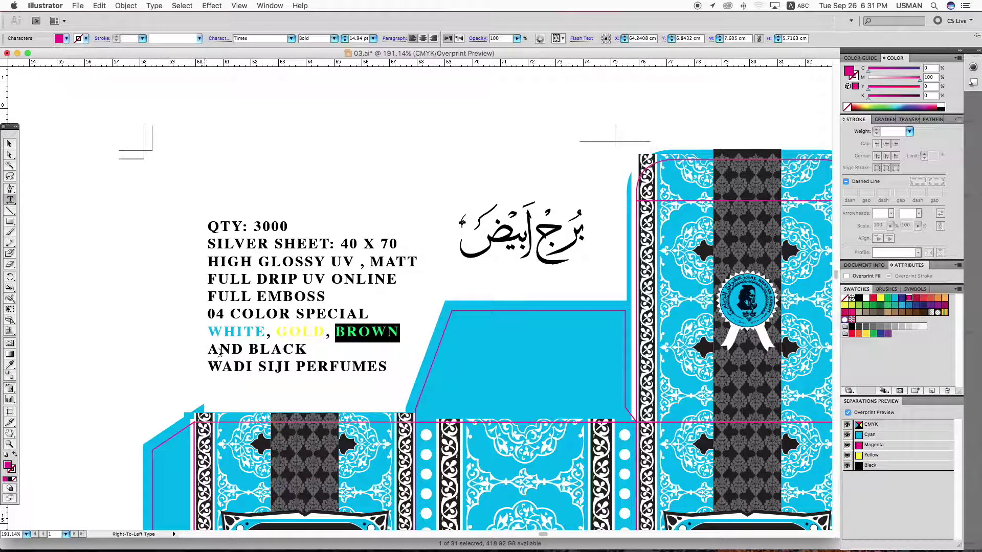
Change the word BLACK in the print notes from registration colour to the black swatch with 100% K and deselect the text
drag(250, 349, 308, 349)
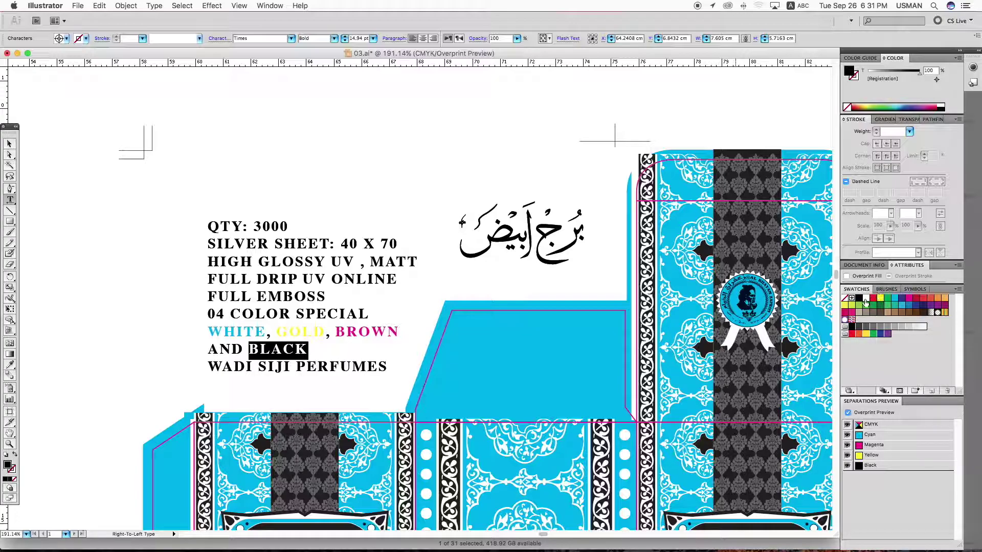
click(860, 299)
click(9, 144)
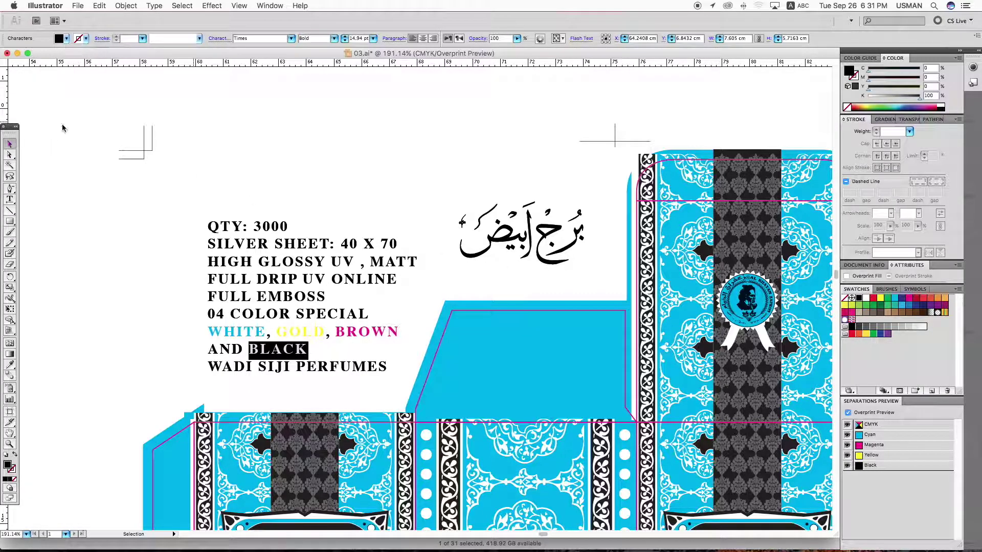
click(82, 124)
Examine the bottle photos, the original layouts and the recoloured artwork together in one view
key(super+minus)
key(super+minus)
key(super+minus)
key(super+minus)
key(super+minus)
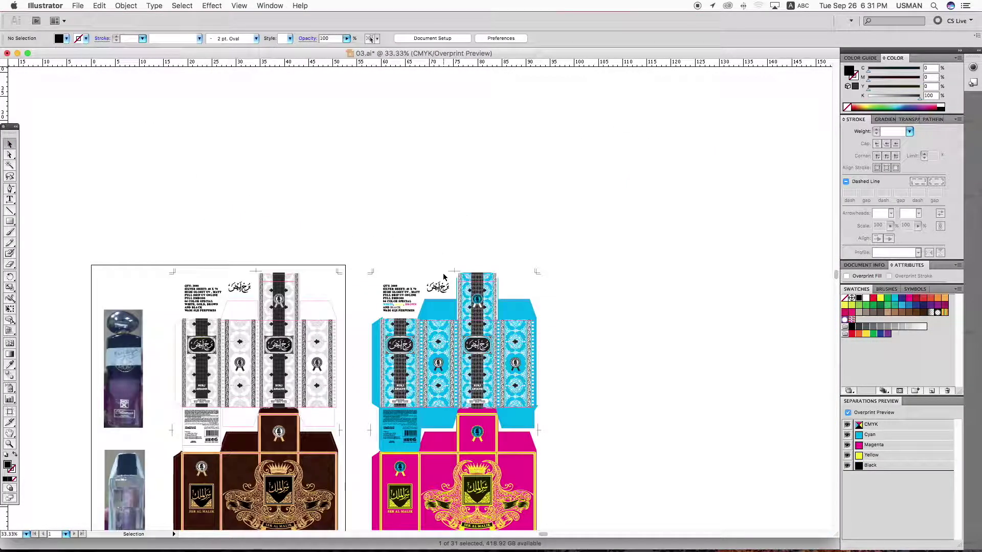
scroll(417, 313, down, 5)
scroll(417, 314, left, 2)
key(z)
drag(126, 118, 746, 471)
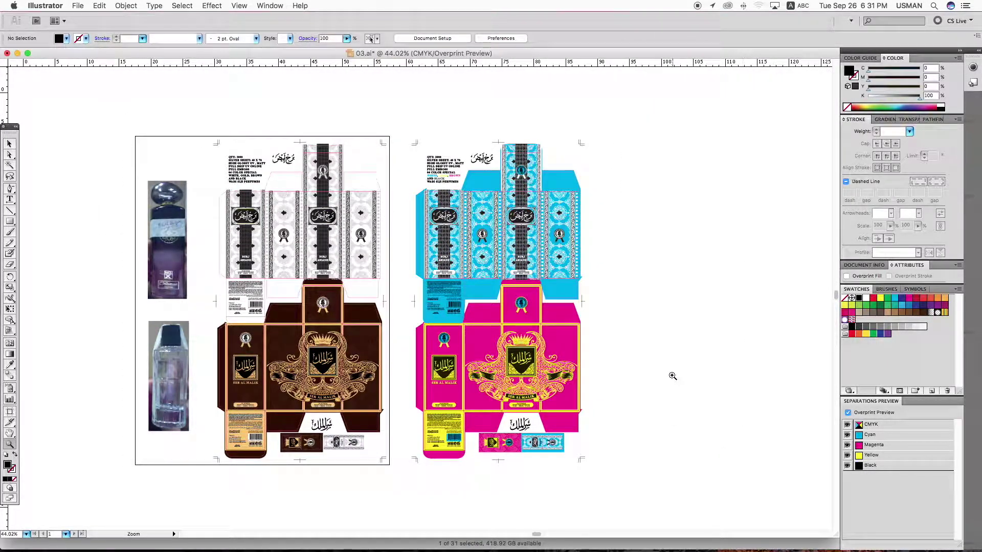
drag(668, 345, 706, 339)
key(a)
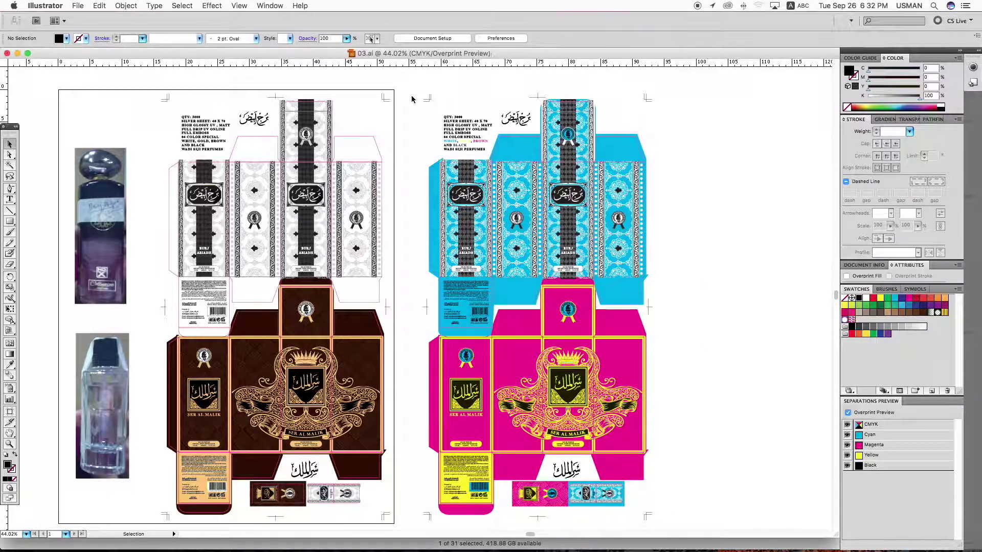
drag(413, 93, 655, 459)
click(745, 469)
Hide the Black, Yellow and Magenta separations to inspect the Cyan plate alone, and show all separations again
click(857, 465)
click(857, 465)
click(857, 465)
click(858, 465)
click(858, 465)
click(858, 466)
click(858, 466)
click(848, 456)
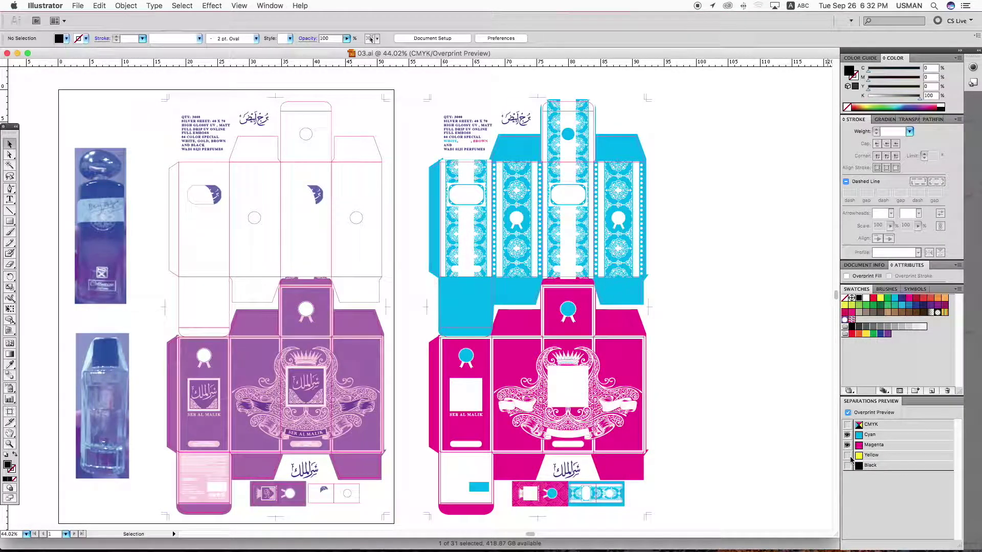
click(847, 445)
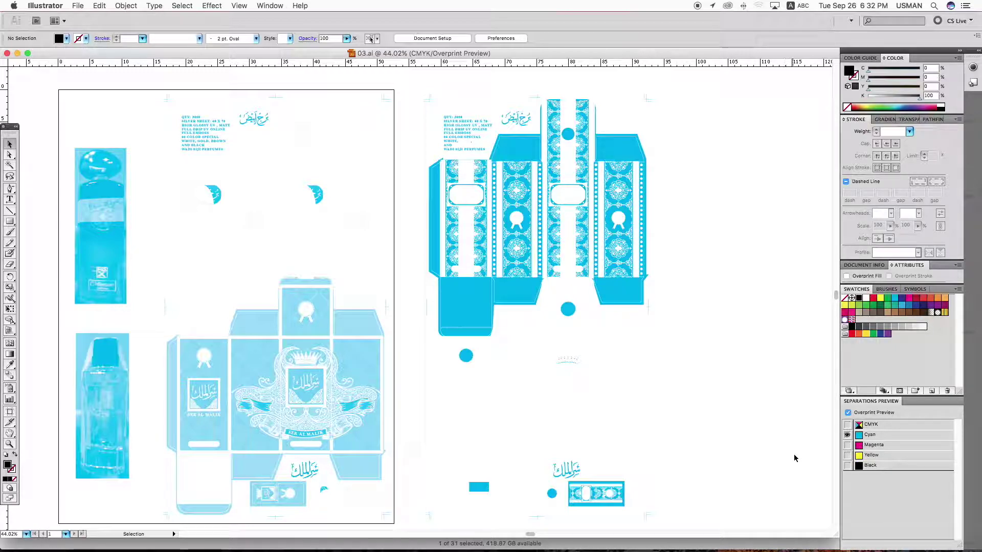
click(847, 455)
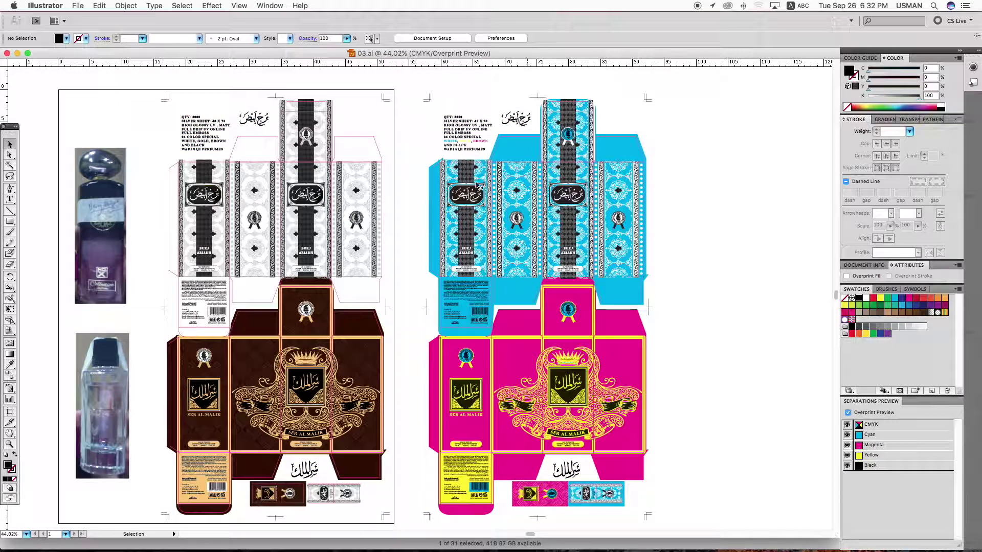
Copy the entire recoloured artwork and open the CD74.pdf plate template from the Output Format folder on the Desktop
drag(408, 89, 685, 530)
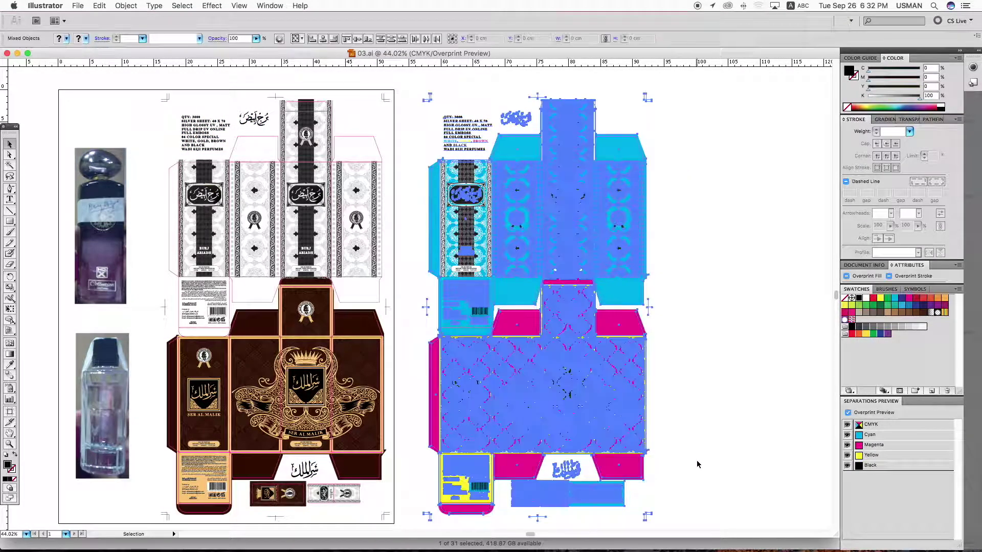
key(super+c)
key(super+n)
click(352, 173)
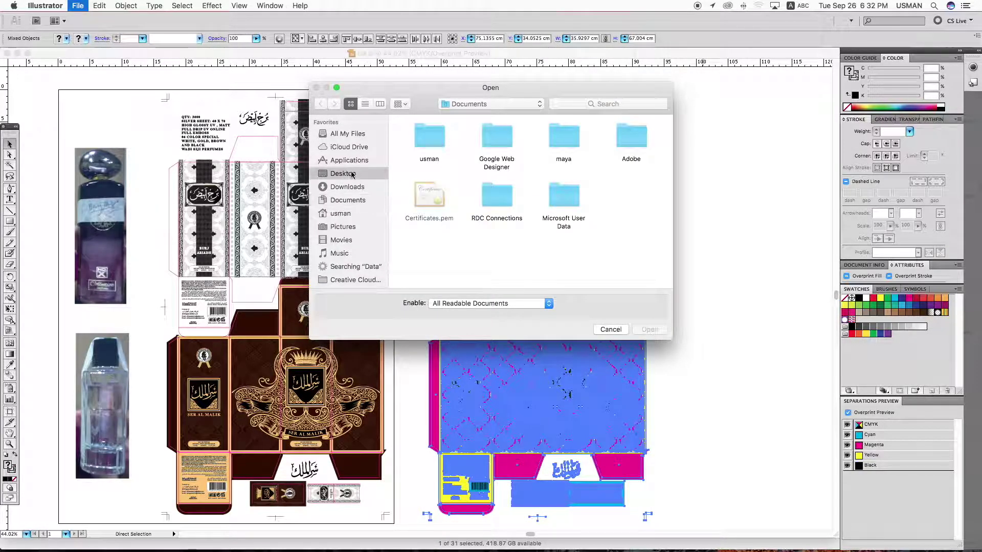
scroll(500, 207, down, 10)
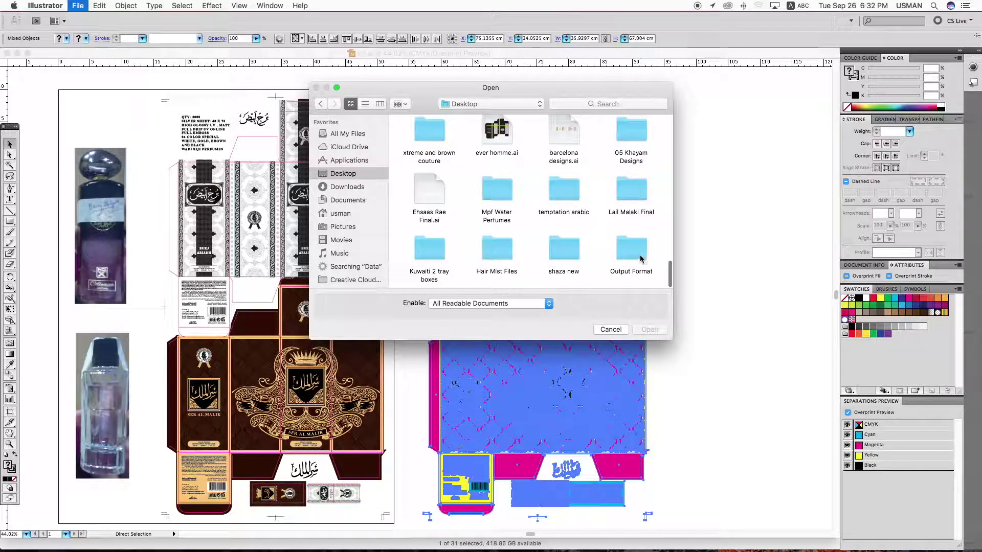
double_click(631, 244)
double_click(430, 142)
click(424, 139)
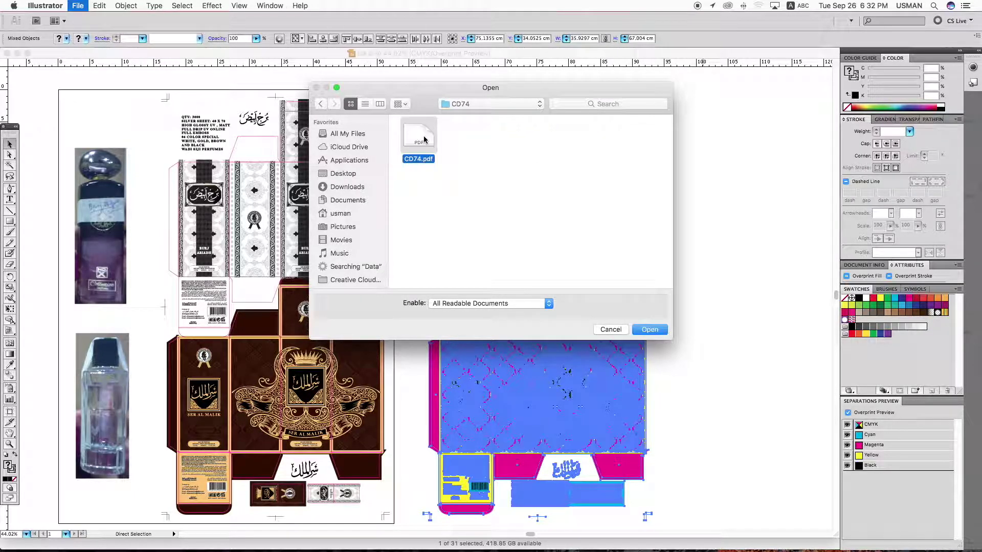
double_click(424, 139)
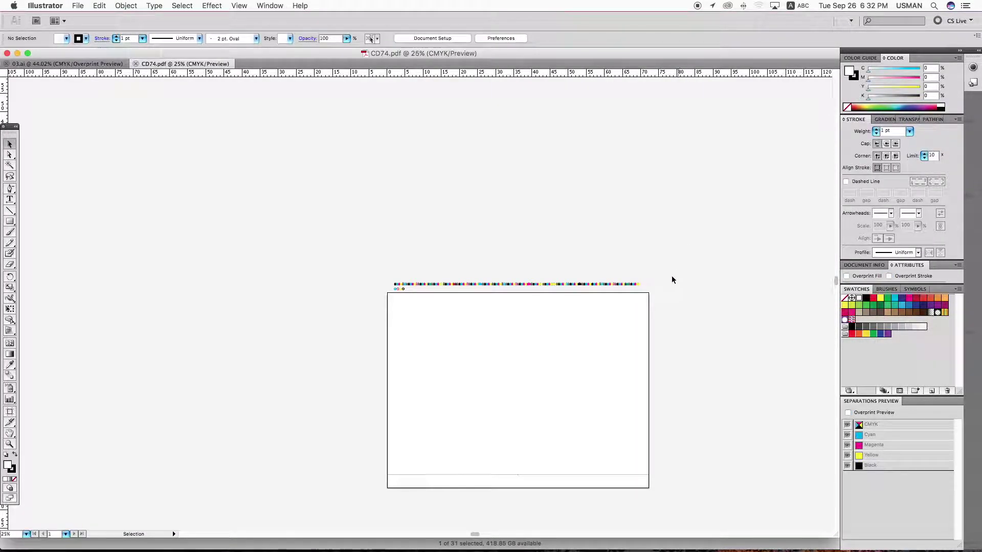
Paste the copied artwork onto the CD74 sheet and rotate it a quarter turn counter-clockwise to fit the landscape format
key(super+0)
key(super+minus)
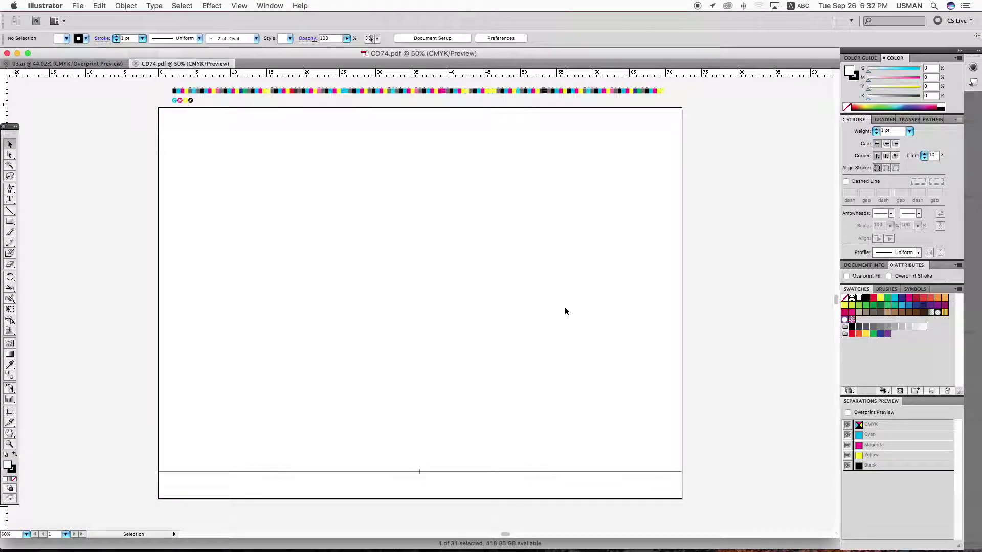
key(super+minus)
key(super+v)
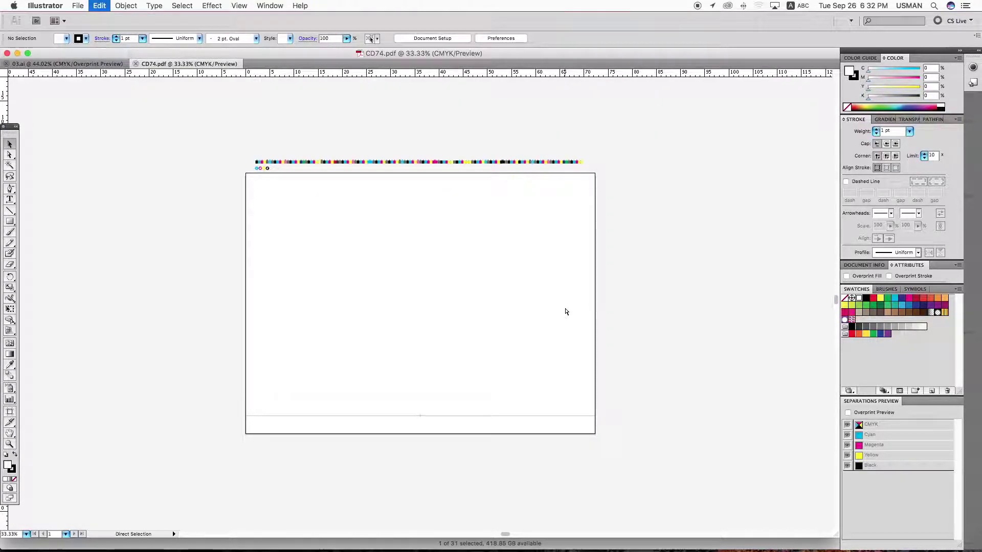
key(super+v)
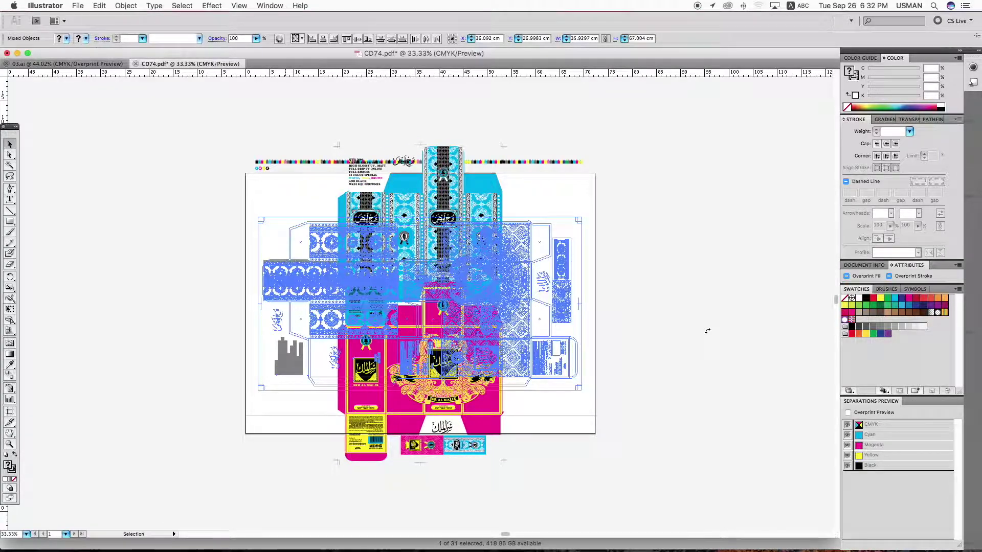
drag(708, 331, 691, 316)
key(super+2)
Move the rotated artwork down the sheet, close to the horizontal line near its lower edge
key(z)
drag(201, 195, 501, 366)
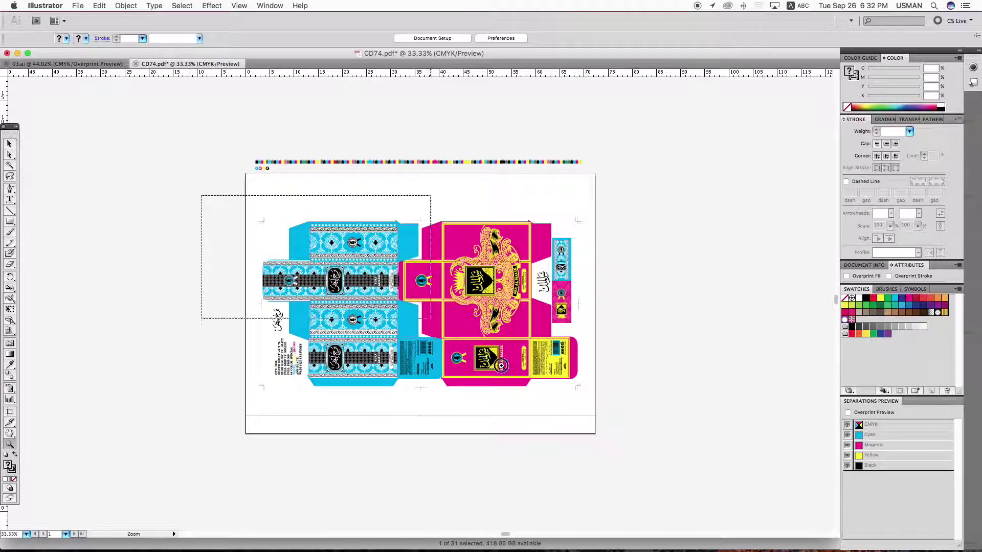
drag(430, 318, 615, 450)
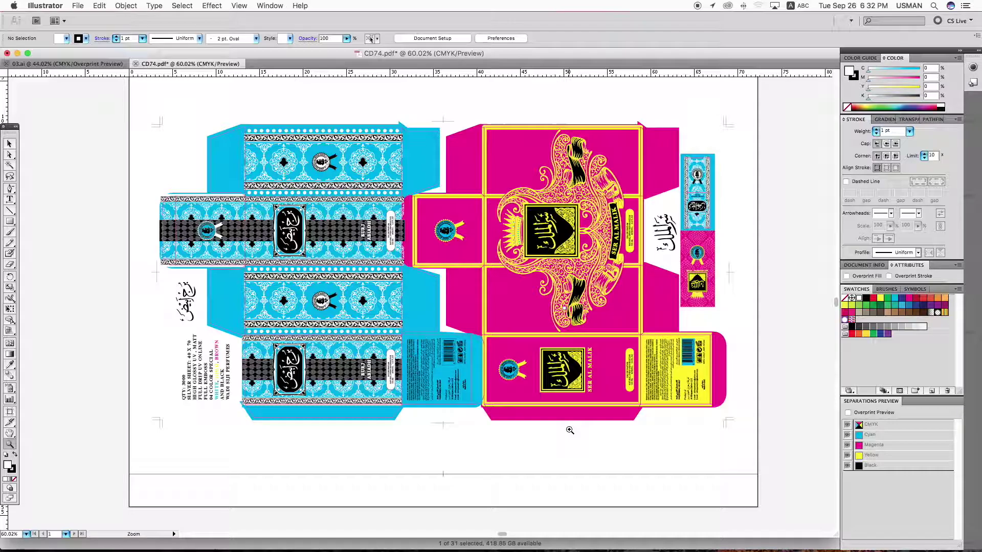
key(v)
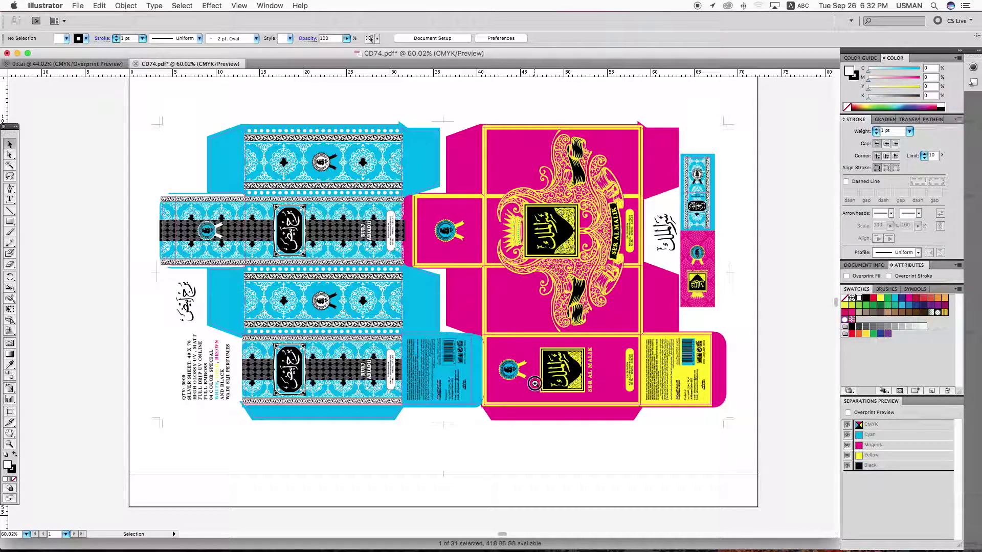
key(super+v)
drag(529, 415, 509, 484)
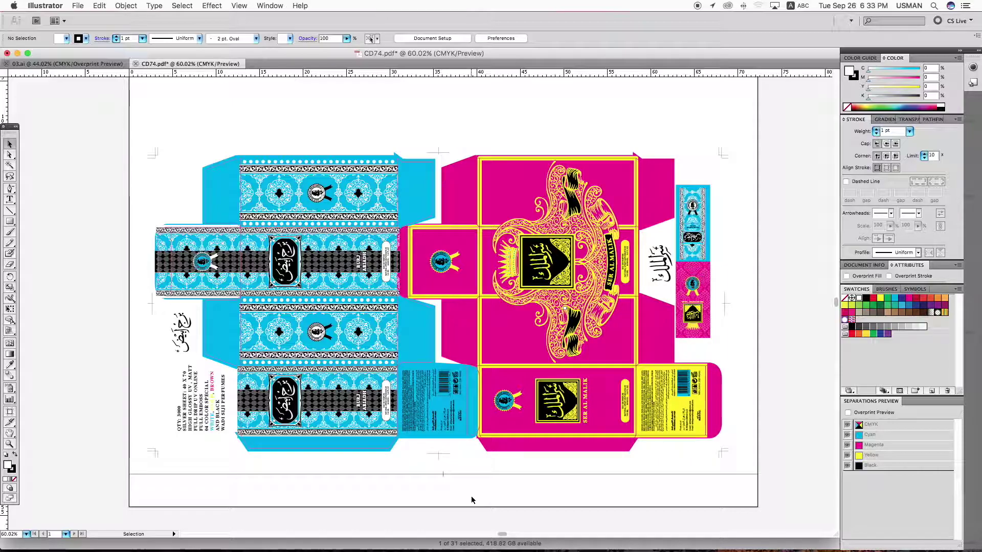
In Outline view, align the artwork's lower centre registration mark with the centre mark on the sheet's horizontal line, and return to Preview
key(z)
drag(346, 448, 548, 502)
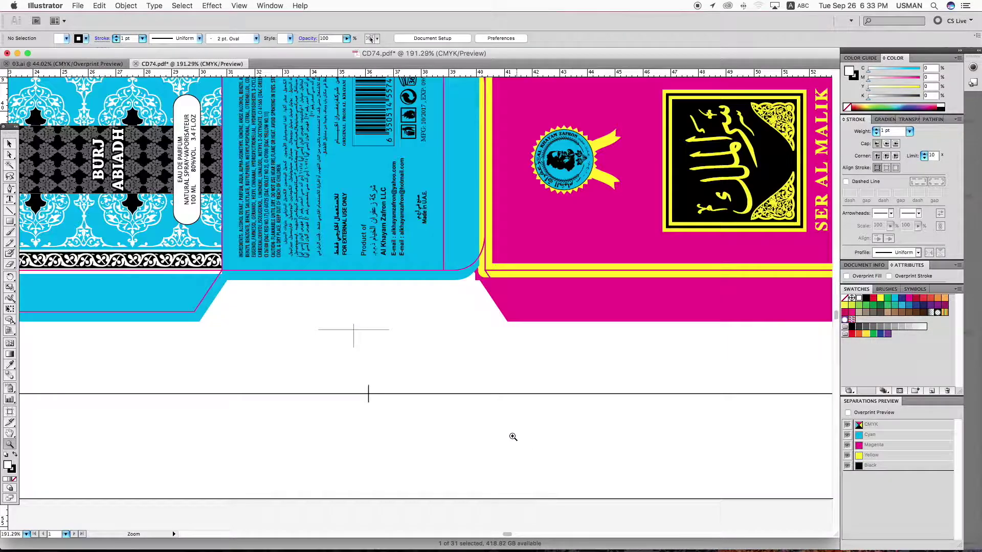
key(super+y)
drag(353, 330, 369, 392)
drag(369, 393, 369, 394)
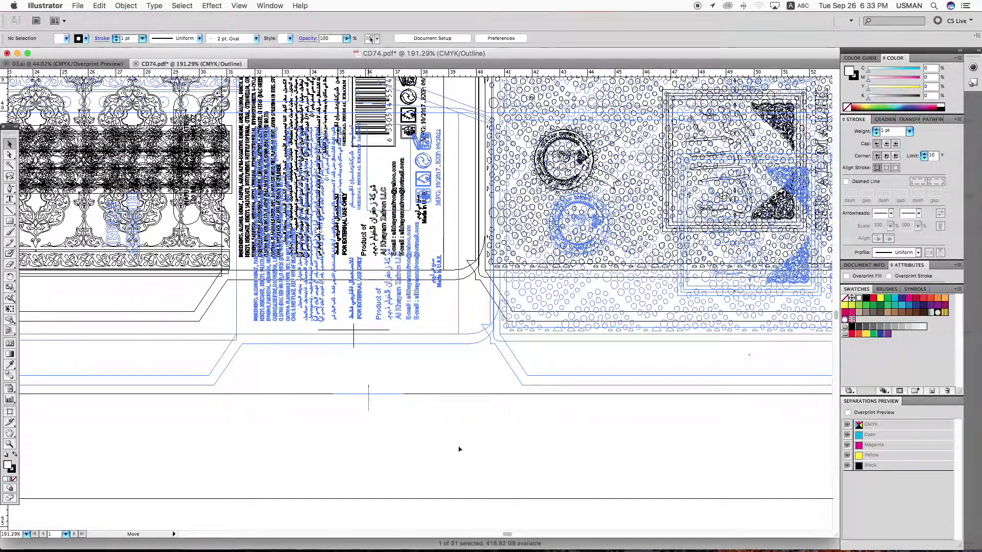
click(458, 449)
key(super+0)
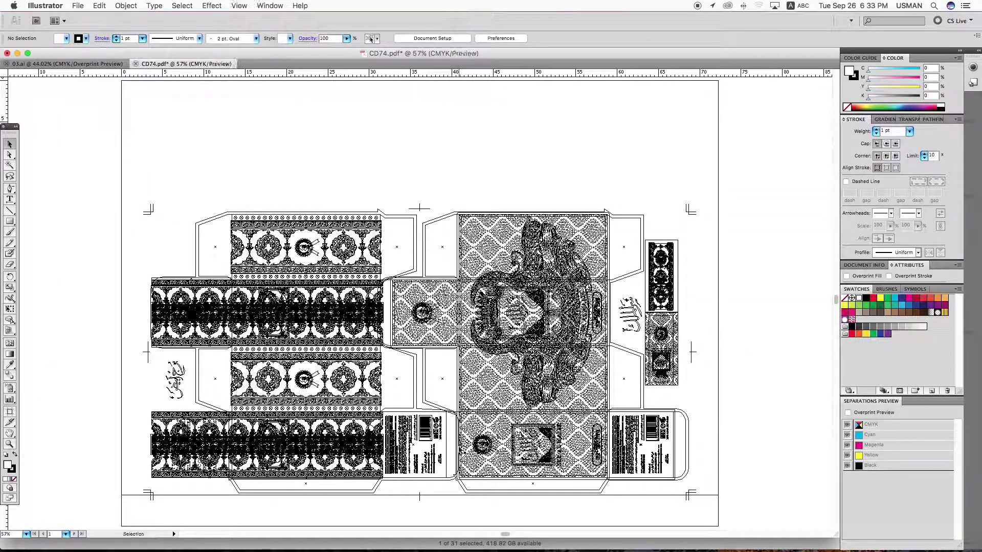
key(super+y)
key(super+minus)
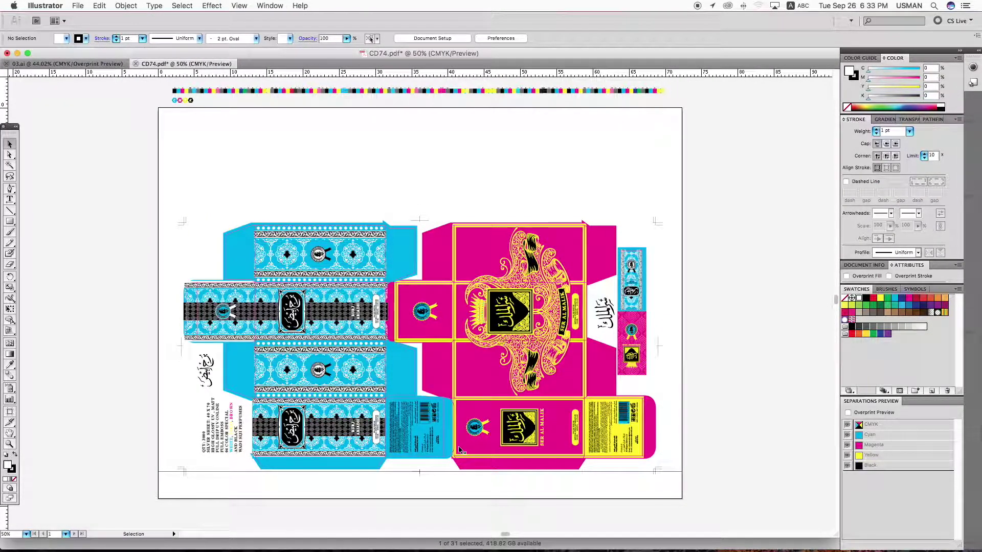
scroll(459, 447, down, 15)
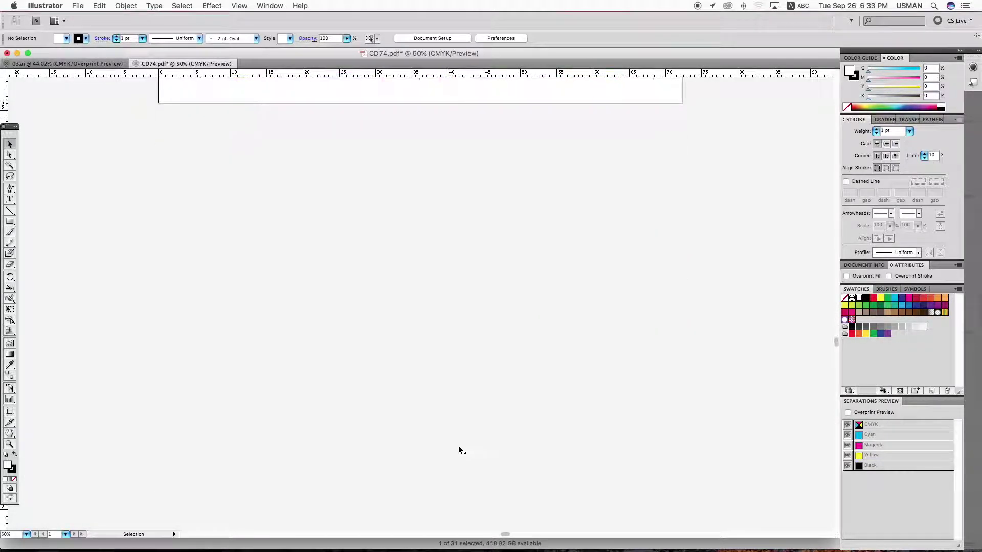
Move the CMYK colour bar down onto the sheet, just above the box artwork's upper registration marks
key(super+0)
key(super+0)
key(super+minus)
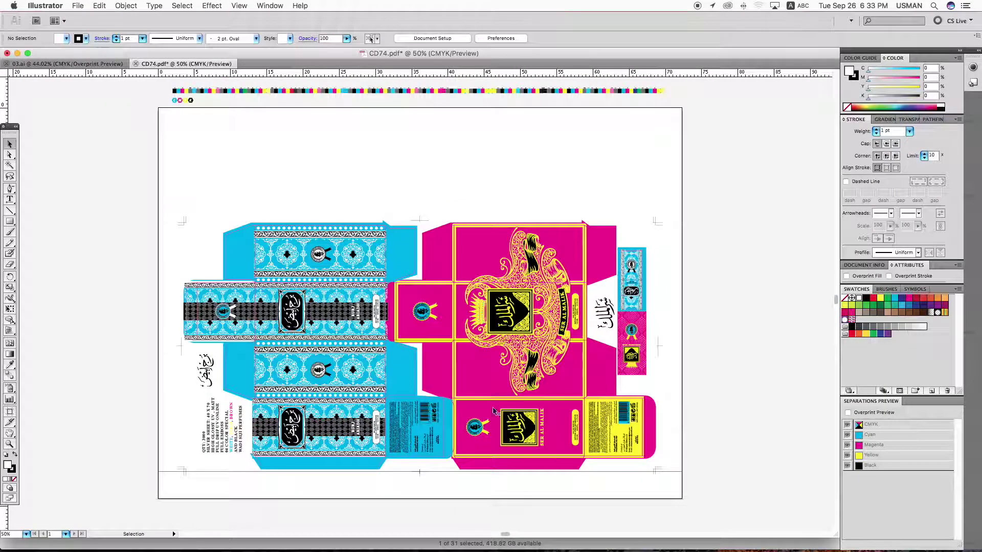
click(652, 91)
drag(652, 91, 656, 203)
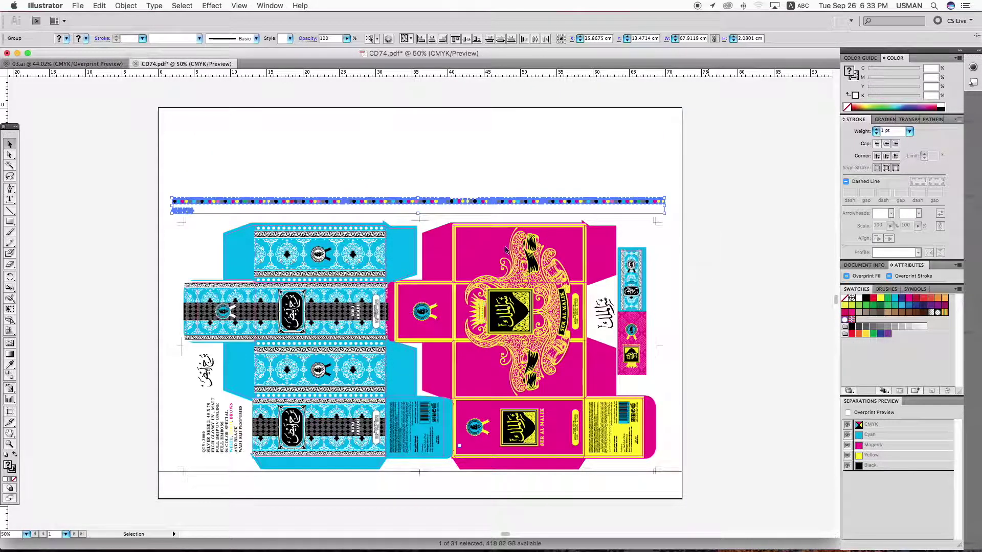
click(135, 193)
Draw a small helper square beside the sheet, give it the die line's magenta stroke, and select all matching objects
key(z)
drag(135, 193, 720, 486)
key(m)
drag(777, 422, 777, 423)
key(i)
click(609, 432)
click(370, 39)
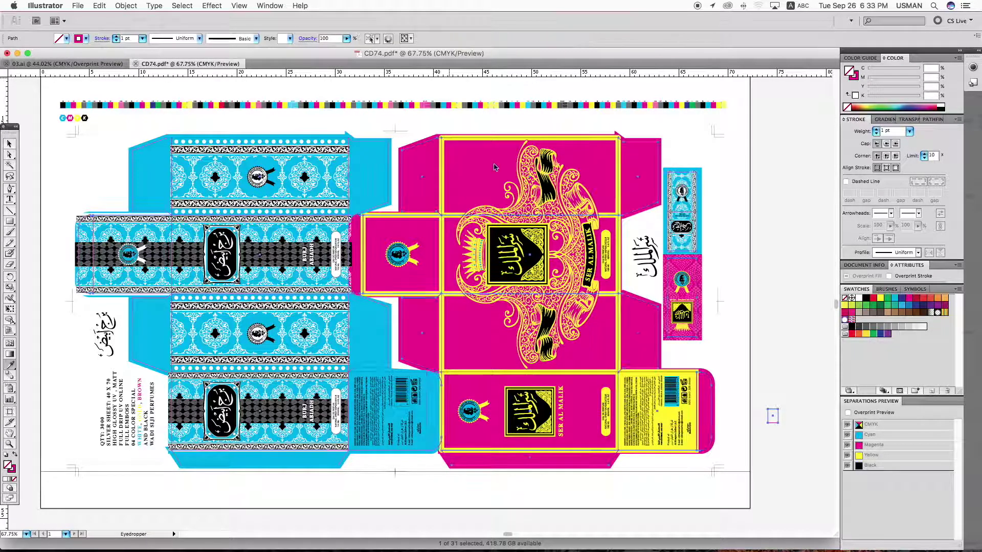
Delete the helper square beside the sheet and turn the magenta die lines into guides
key(v)
shift+click(777, 420)
key(super+g)
click(789, 415)
key(v)
drag(767, 395, 790, 441)
key(Delete)
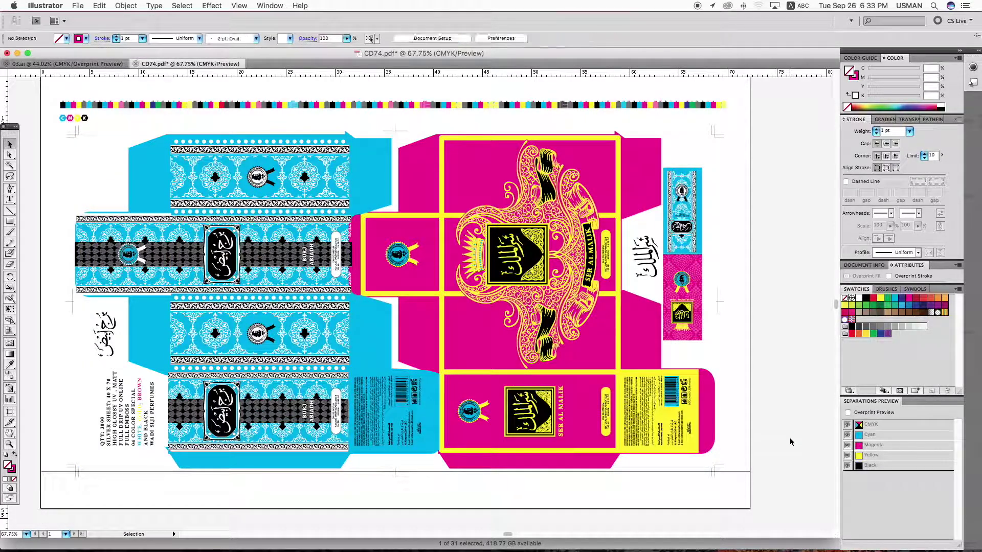
key(super+alt+3)
key(shift+super+a)
Examine the blue and magenta box artwork up close, including the panel edges, seals, ingredients text and barcodes
key(super+space)
drag(43, 120, 358, 328)
scroll(505, 317, down, 3)
scroll(505, 317, right, 3)
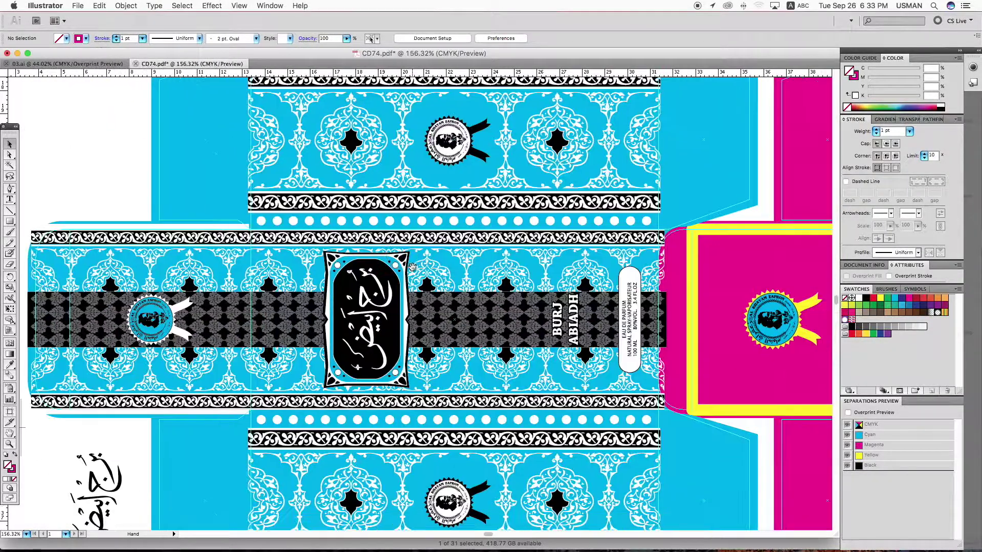
scroll(538, 425, down, 5)
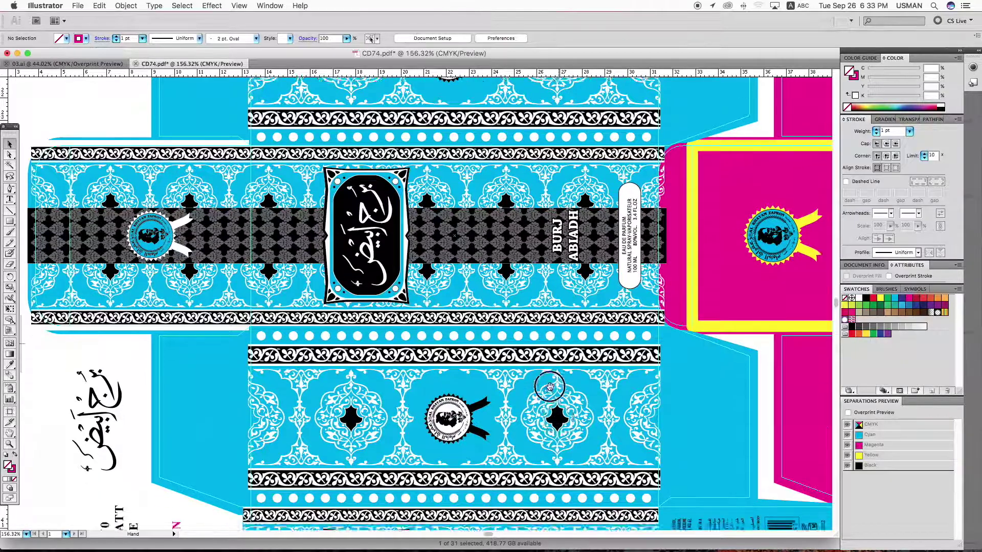
scroll(560, 360, down, 6)
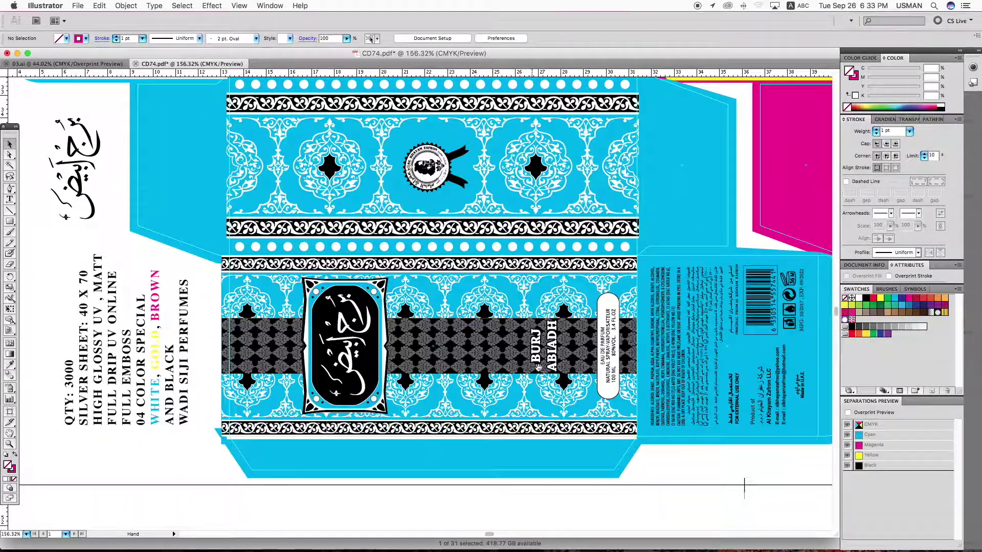
drag(709, 414, 434, 428)
drag(615, 425, 316, 388)
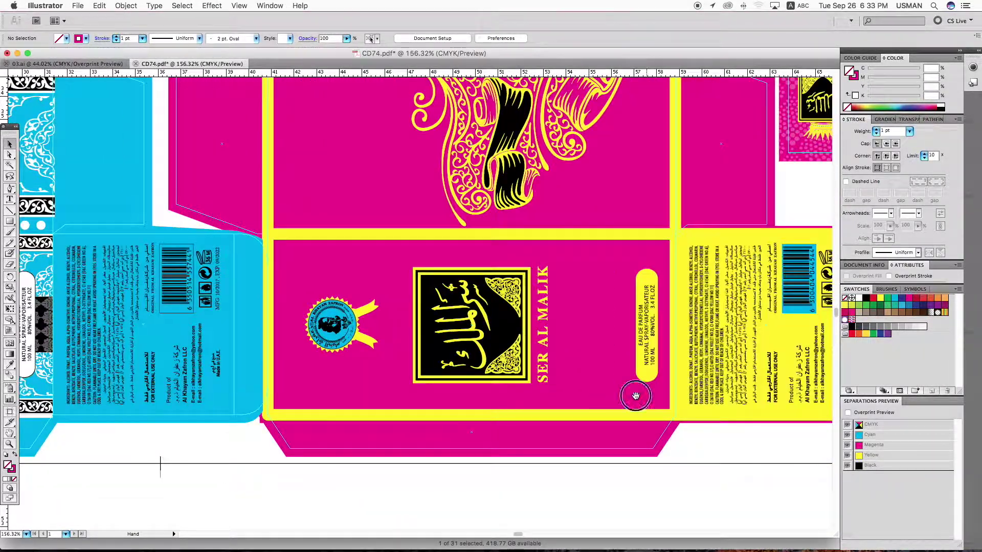
drag(641, 394, 529, 404)
scroll(598, 372, up, 1)
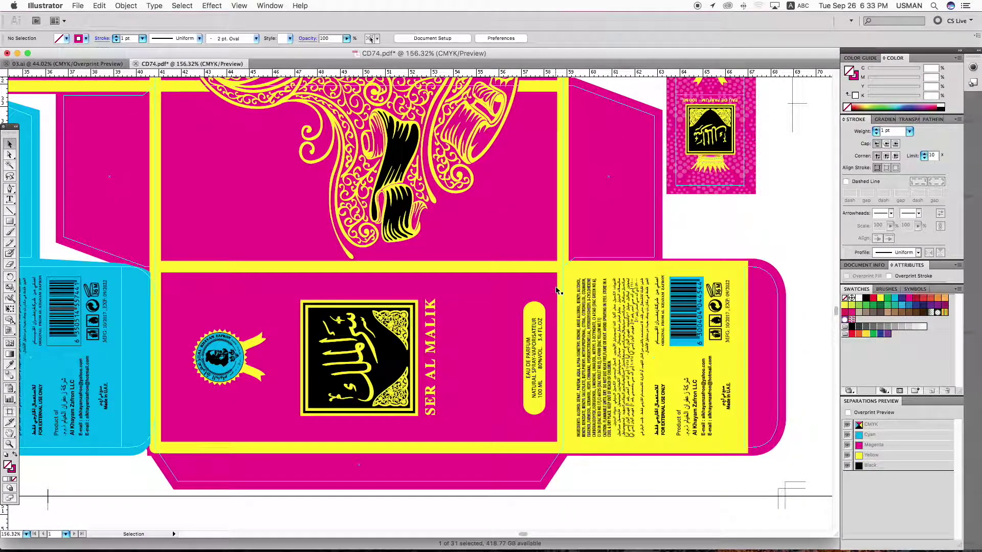
key(super+1)
drag(542, 272, 672, 403)
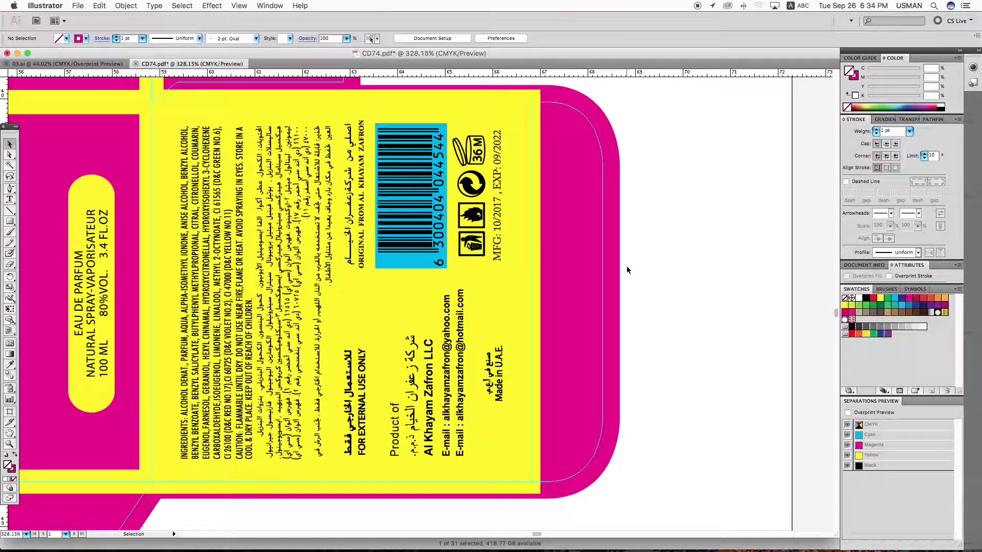
key(super+1)
drag(342, 311, 474, 479)
drag(402, 312, 561, 338)
key(super+minus)
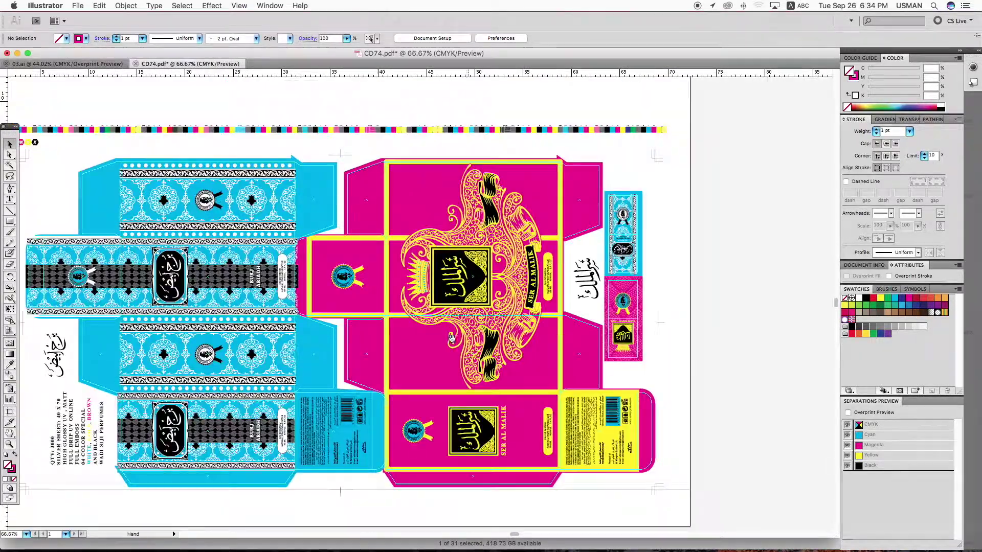
Turn on Overprint Preview and display only the Cyan plate to check the white ink areas
click(847, 413)
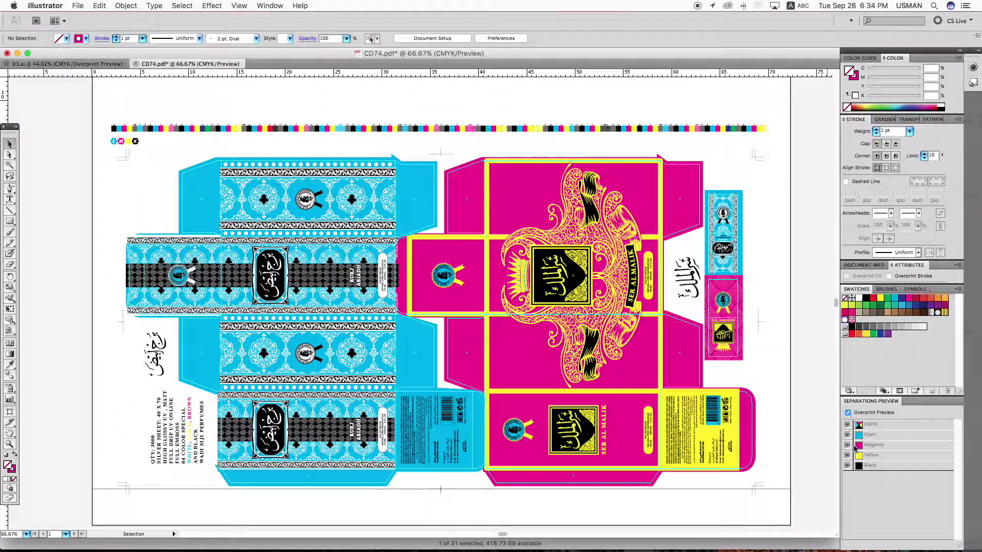
click(847, 465)
click(847, 455)
click(847, 445)
key(z)
drag(99, 115, 741, 488)
key(v)
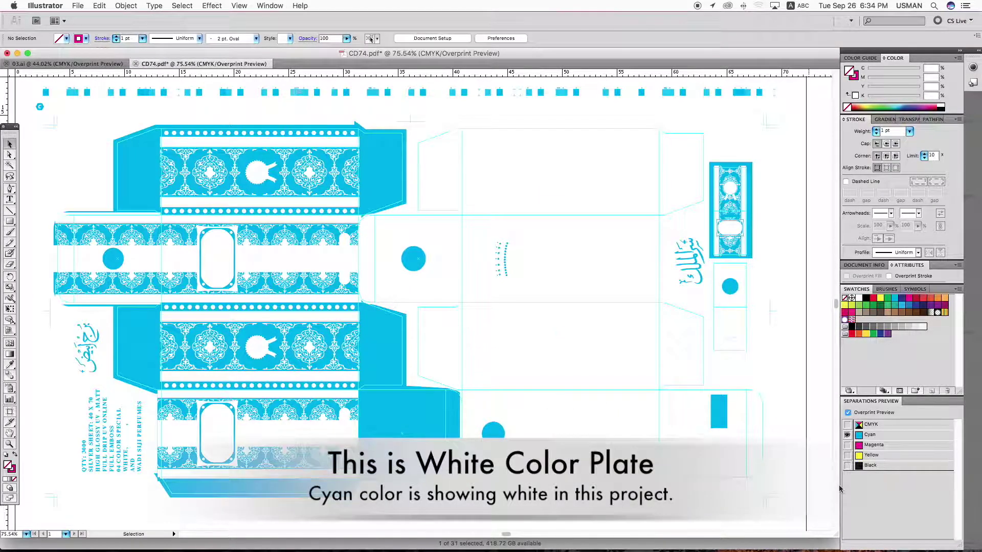
Check the Magenta, Yellow and Black plates one at a time, and display all the separations together again
click(847, 445)
click(847, 435)
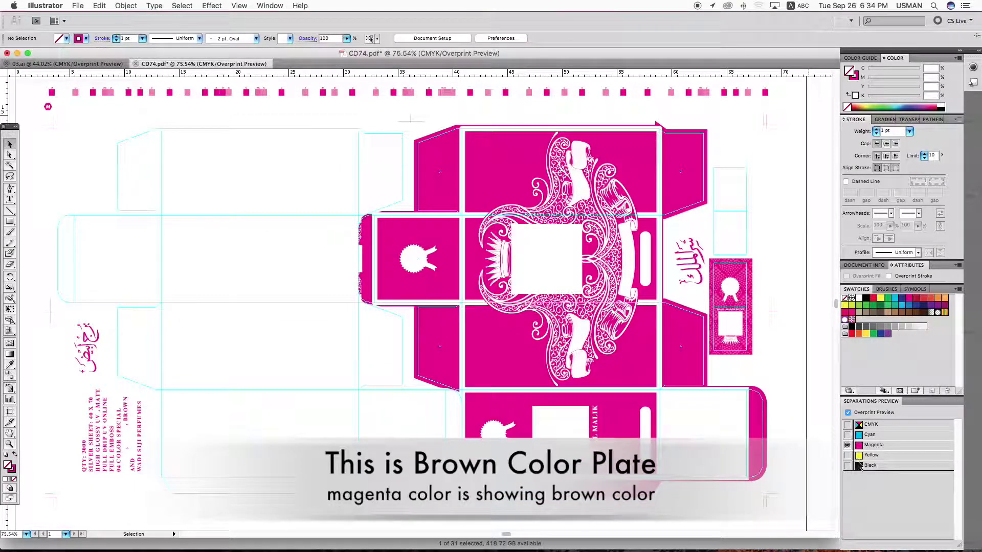
click(847, 446)
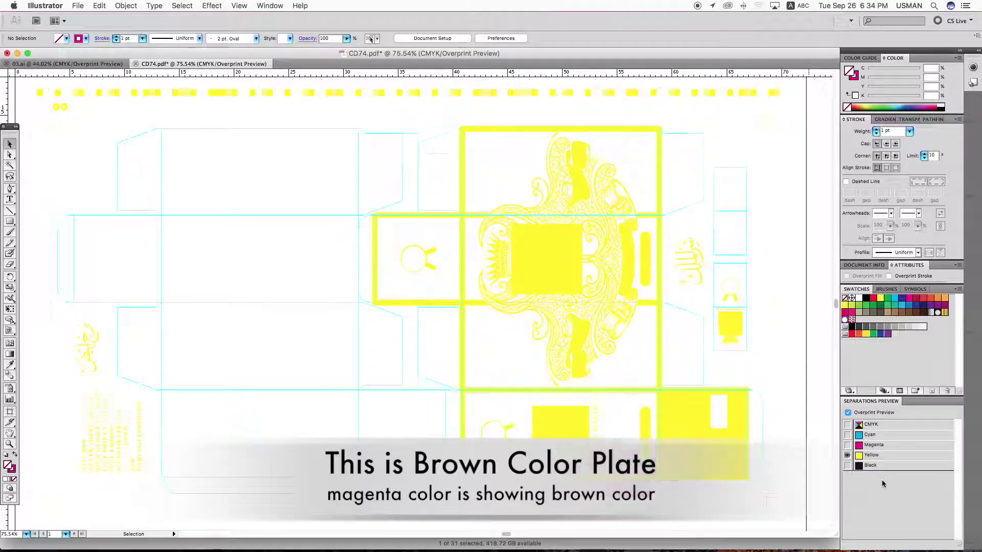
click(847, 466)
click(847, 455)
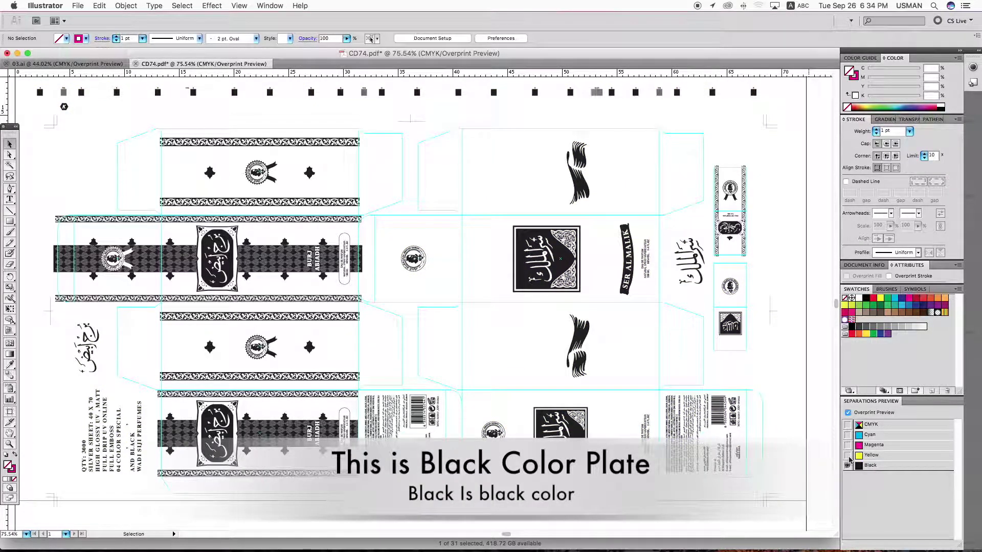
click(847, 456)
click(847, 445)
click(847, 435)
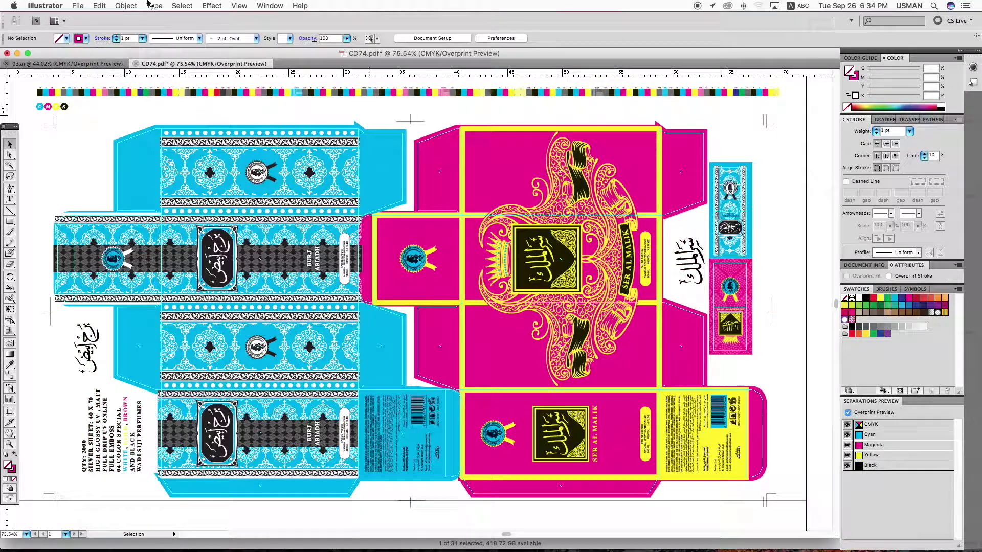
Select all text objects in the document and convert them to outlines
key(super+minus)
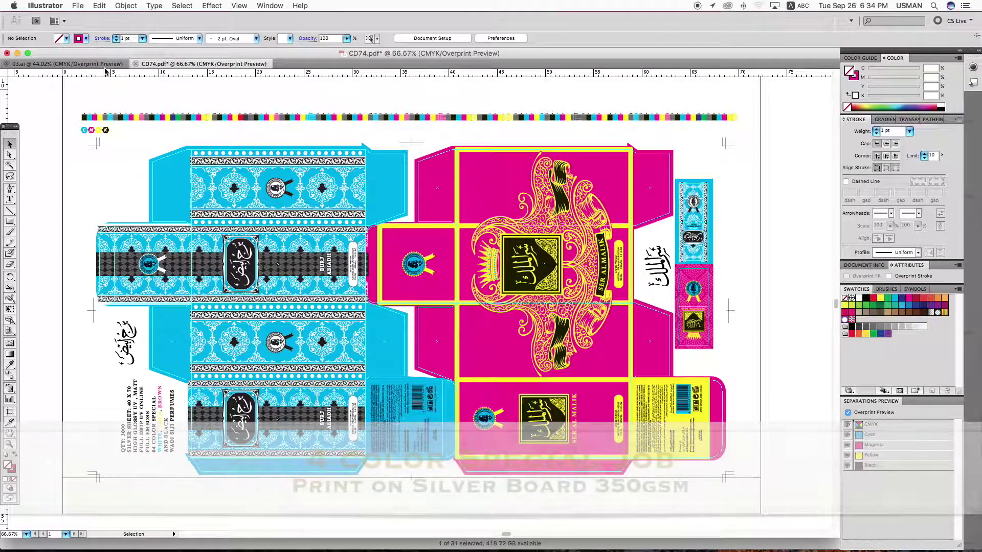
click(189, 5)
mouse_move(189, 107)
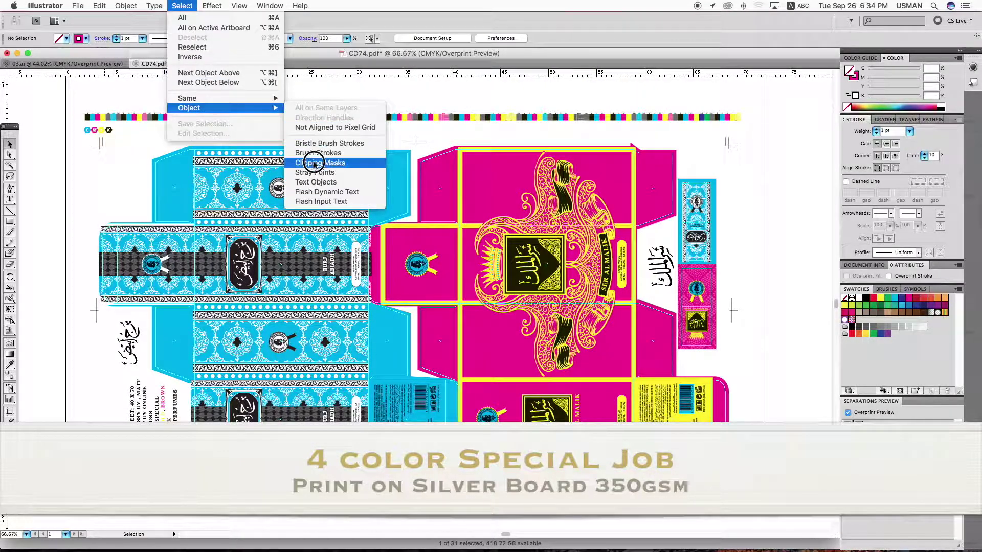
click(314, 185)
click(154, 5)
click(164, 101)
key(super+shift+a)
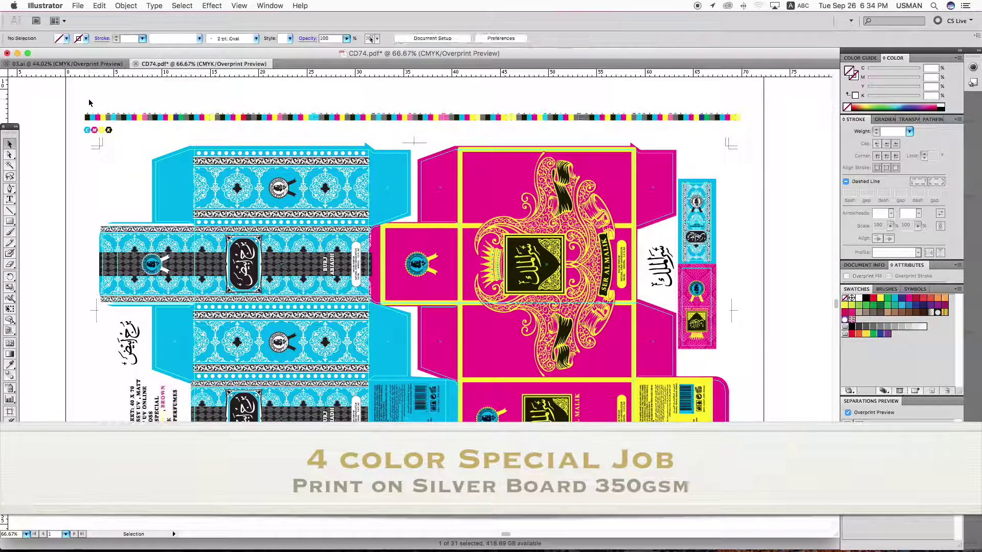
Save the sheet to the Desktop as burj abiadh and ser al malik CD74.pdf using the Press Quality PDF preset
text(burj)
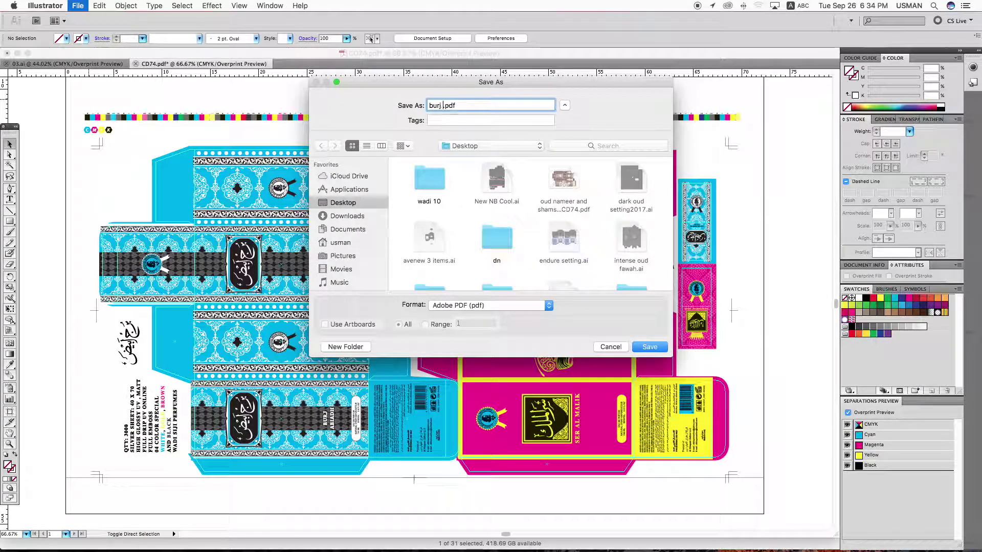
text( abiadh a)
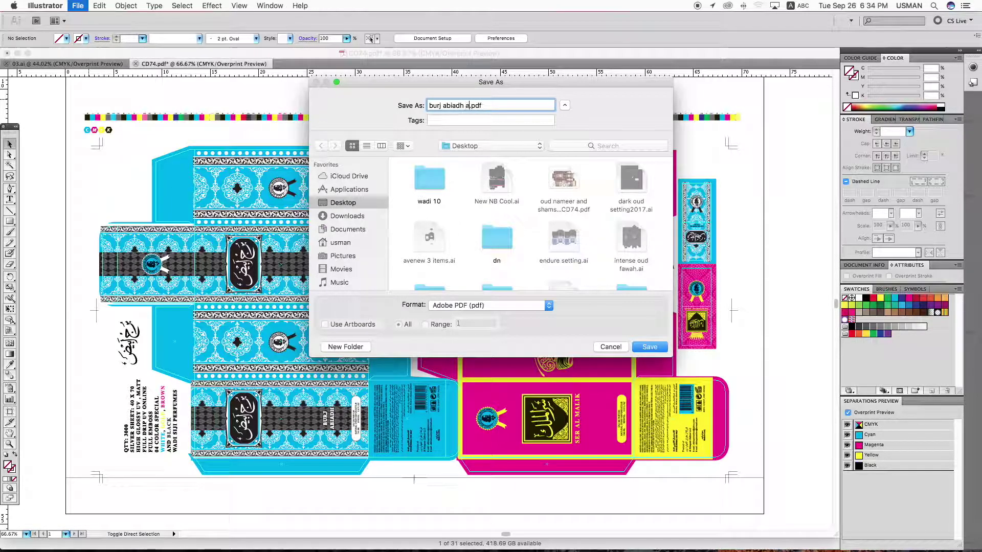
text(nd ser al malik CD74)
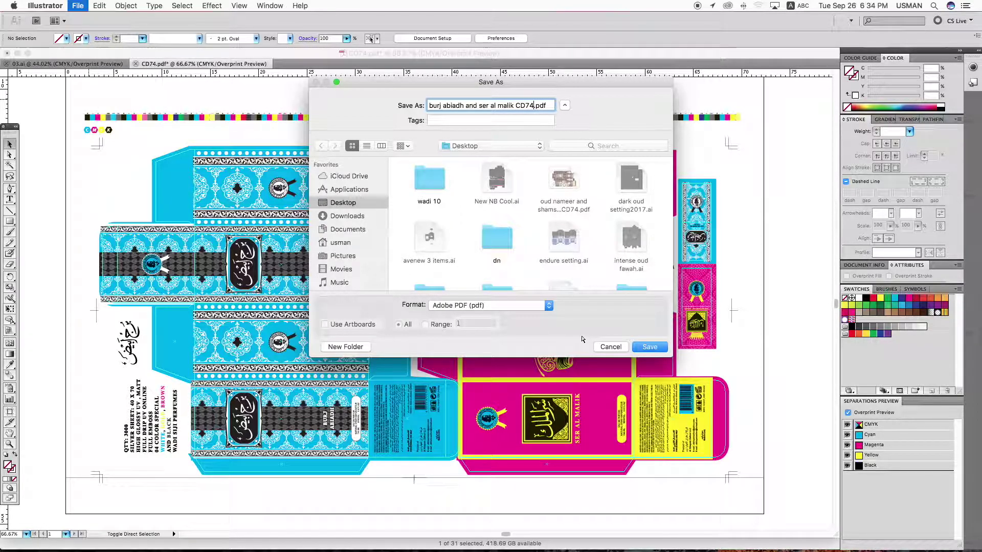
key(Return)
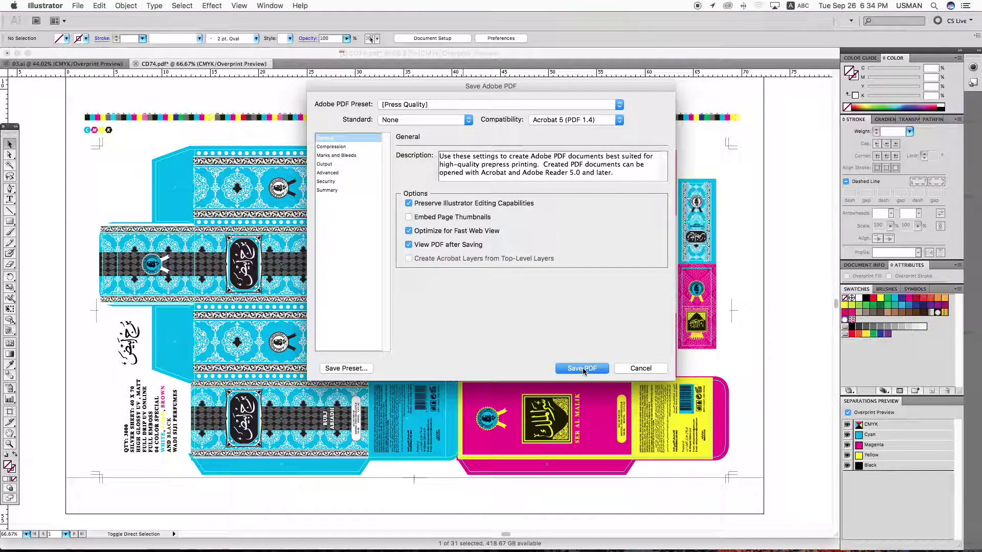
click(582, 369)
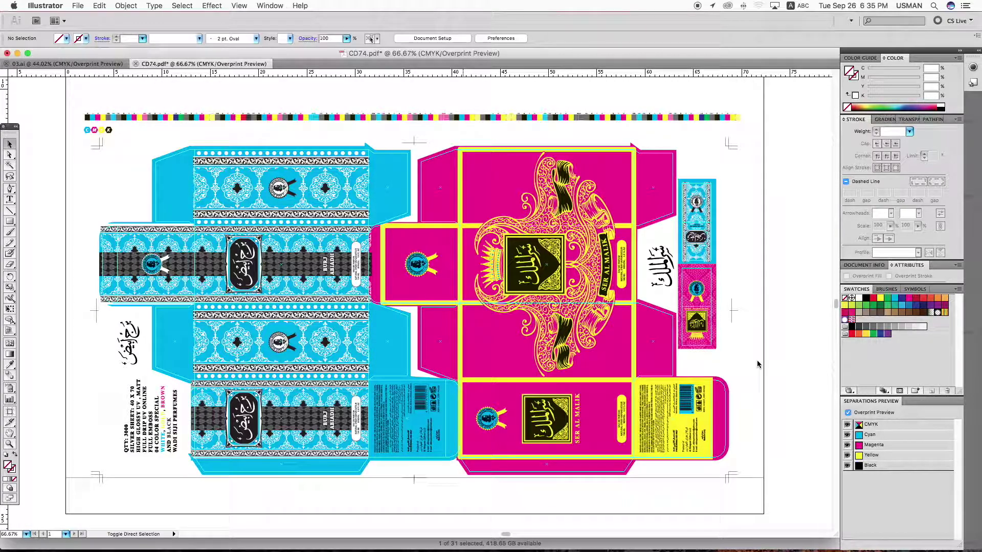
key(super+Tab)
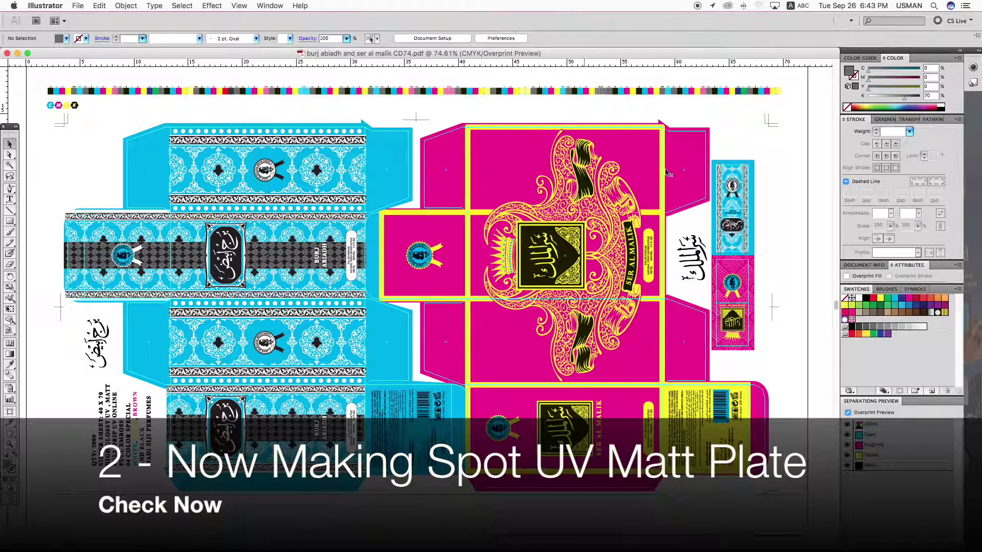
Ungroup the complete box and label artwork in the saved CD74 file
click(687, 175)
right_click(687, 174)
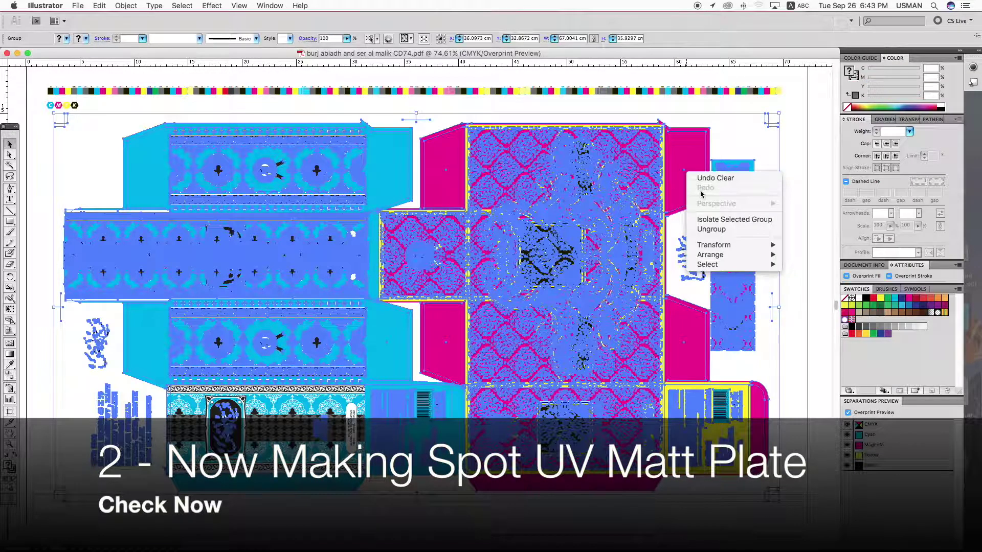
click(706, 228)
click(774, 186)
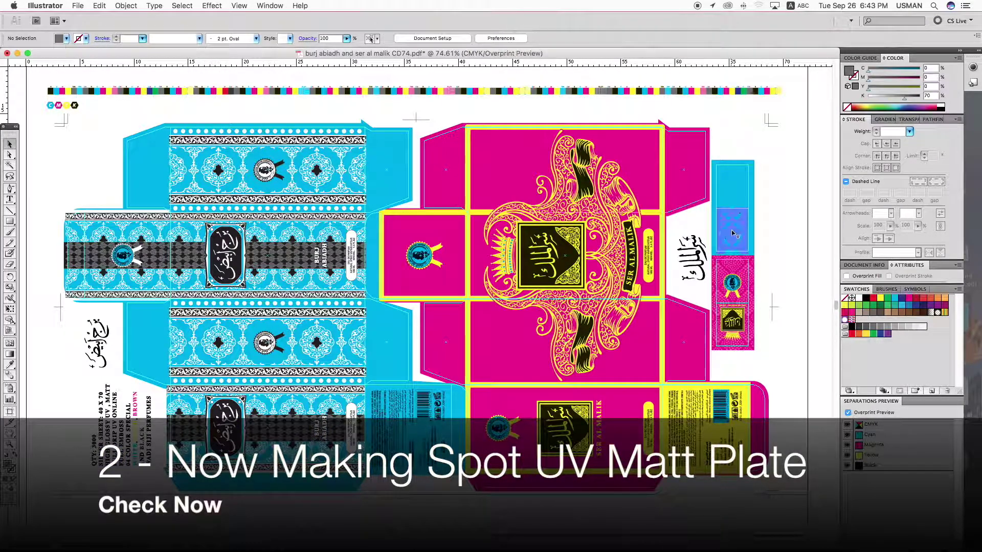
Delete the artwork of the small blue and magenta labels beside the boxes, keeping their guides, and turn off Overprint Preview
drag(729, 225, 734, 279)
click(733, 279)
key(Delete)
click(733, 287)
key(Delete)
click(733, 320)
key(Delete)
click(735, 311)
key(Delete)
click(736, 308)
key(Delete)
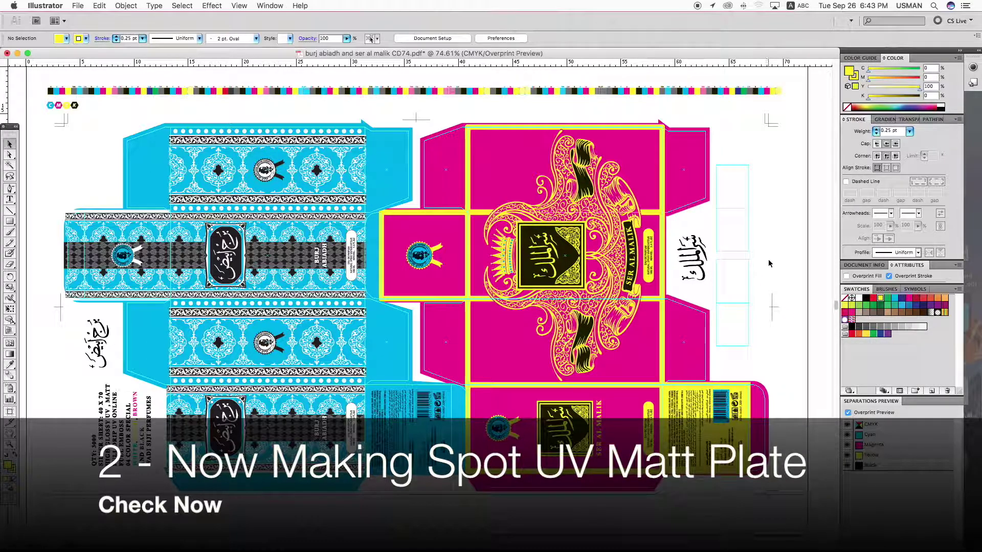
key(super+alt+shift+y)
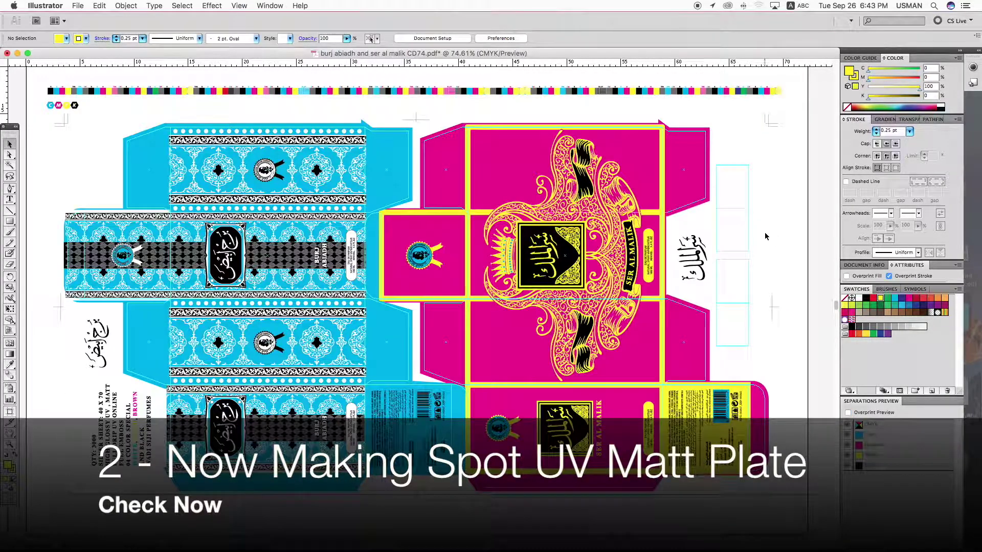
Ungroup the magenta Ser Al Malik box artwork
drag(662, 205, 667, 201)
key(z)
drag(65, 96, 789, 454)
scroll(643, 352, down, 1)
click(424, 241)
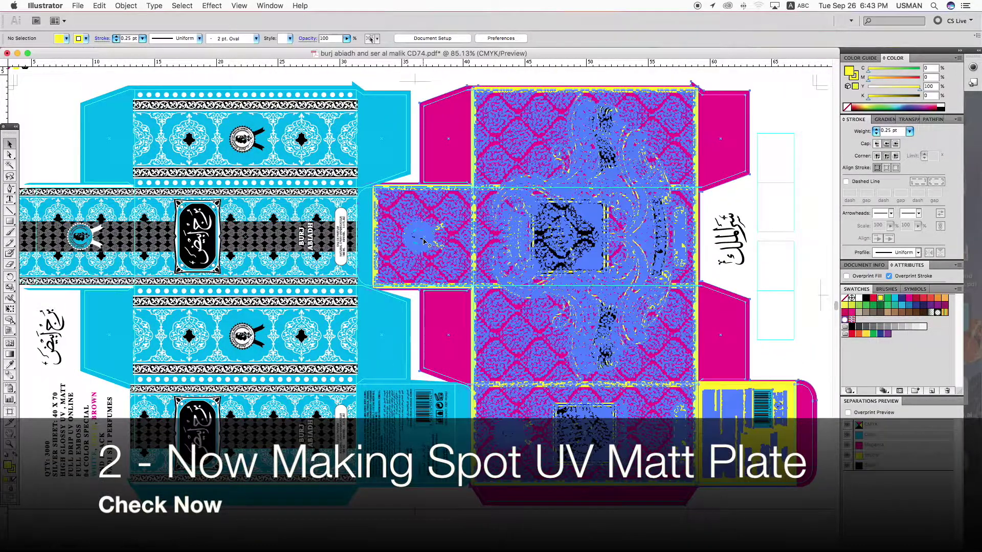
right_click(424, 241)
click(425, 244)
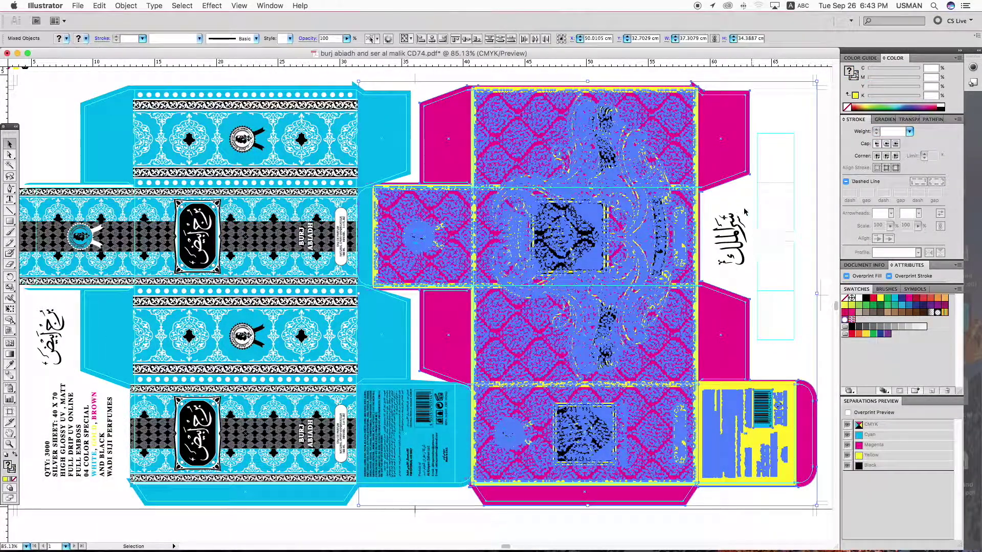
Recolour the seal and its ribbon on the magenta box's small side panel solid white
click(420, 236)
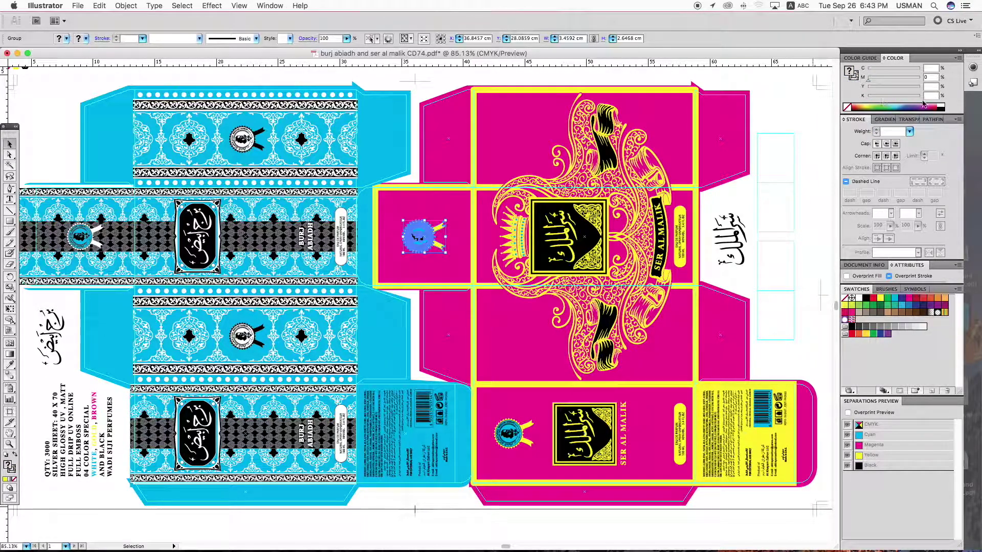
click(942, 104)
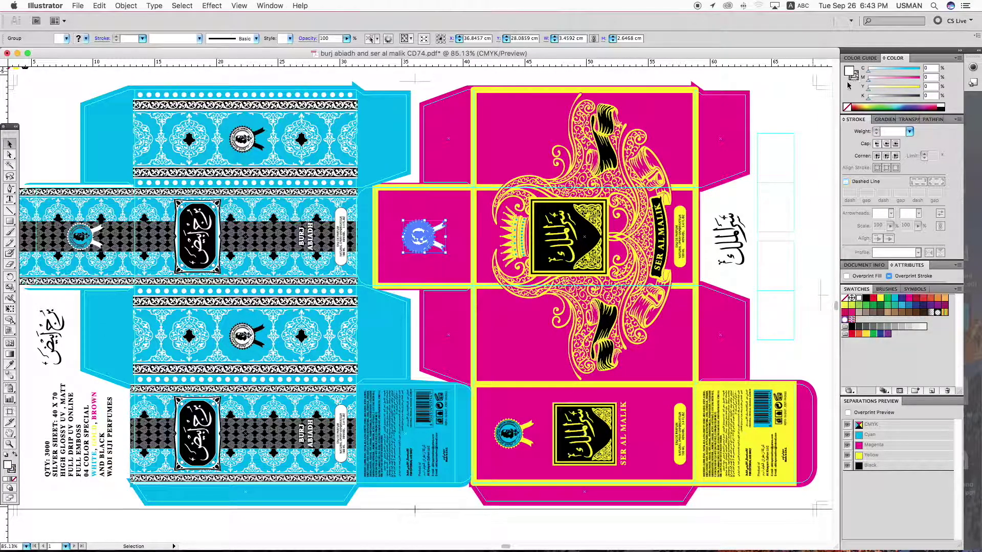
click(797, 114)
Ungroup the blue Burj Abiadh box artwork
key(space)
drag(335, 270, 399, 265)
click(147, 237)
right_click(147, 237)
click(169, 291)
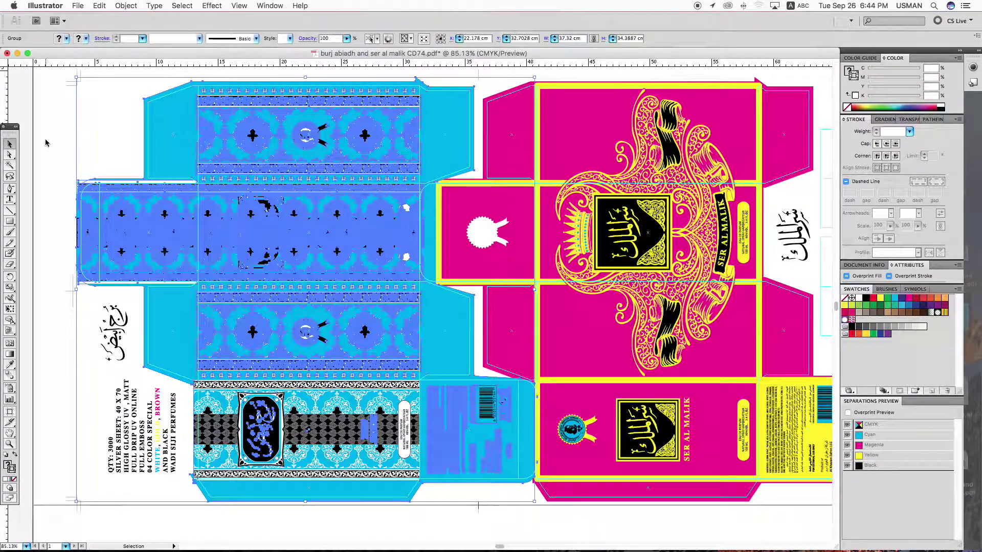
Recolour the seal and its ribbon on the blue box's left-hand end panel solid white
click(45, 143)
click(123, 226)
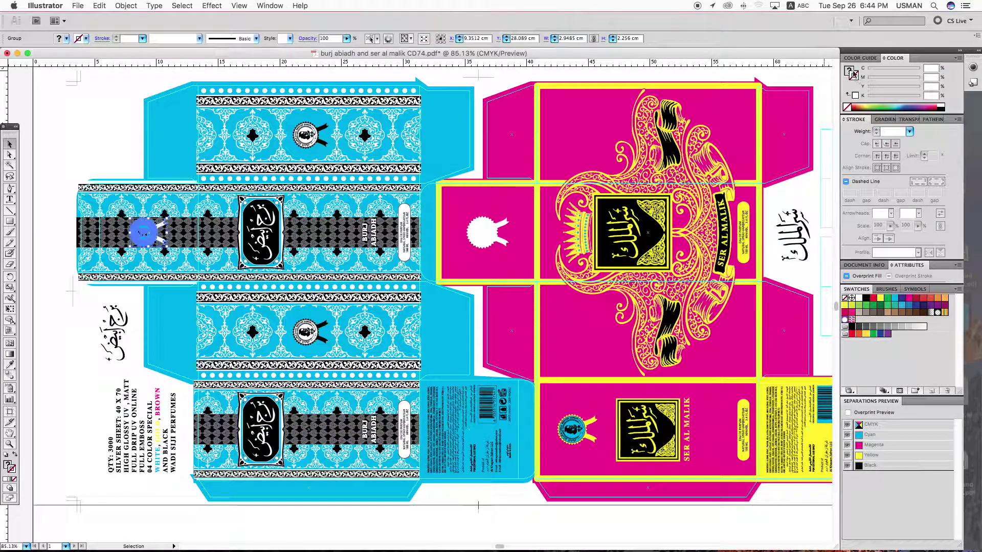
click(939, 104)
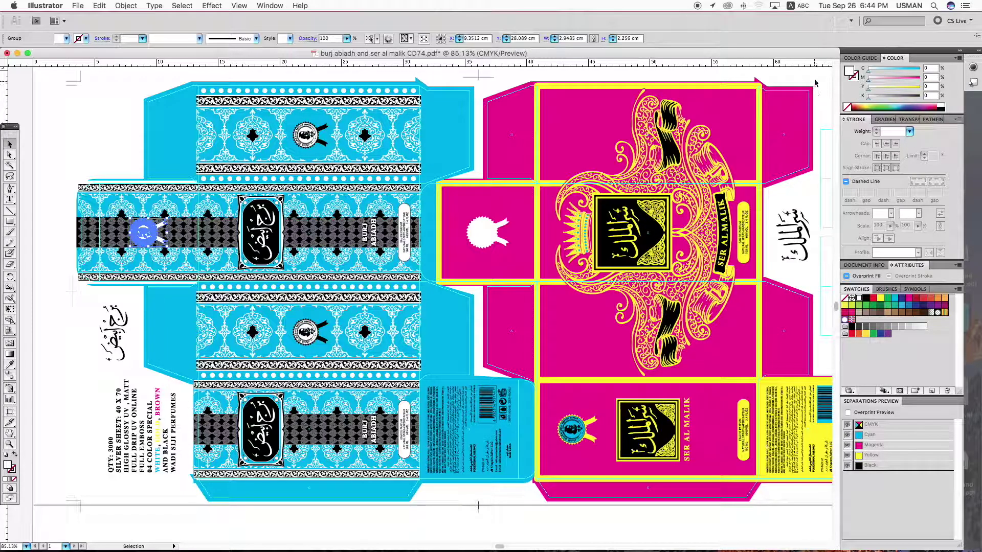
click(815, 80)
Make the seal on the magenta box's lower panel white in fill and stroke, and turn off Overprint Stroke for it and the side-panel seal
click(576, 440)
click(854, 77)
click(889, 276)
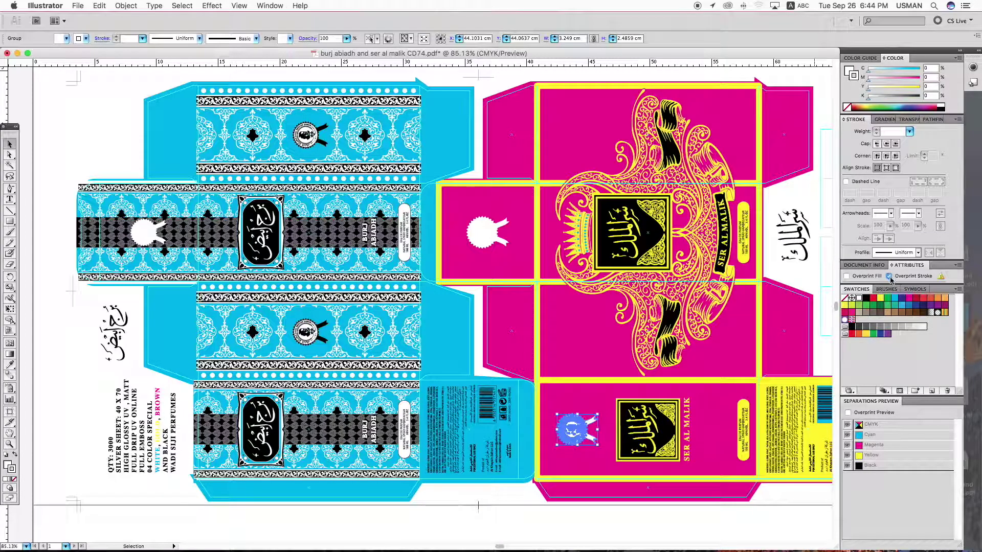
click(811, 199)
click(487, 232)
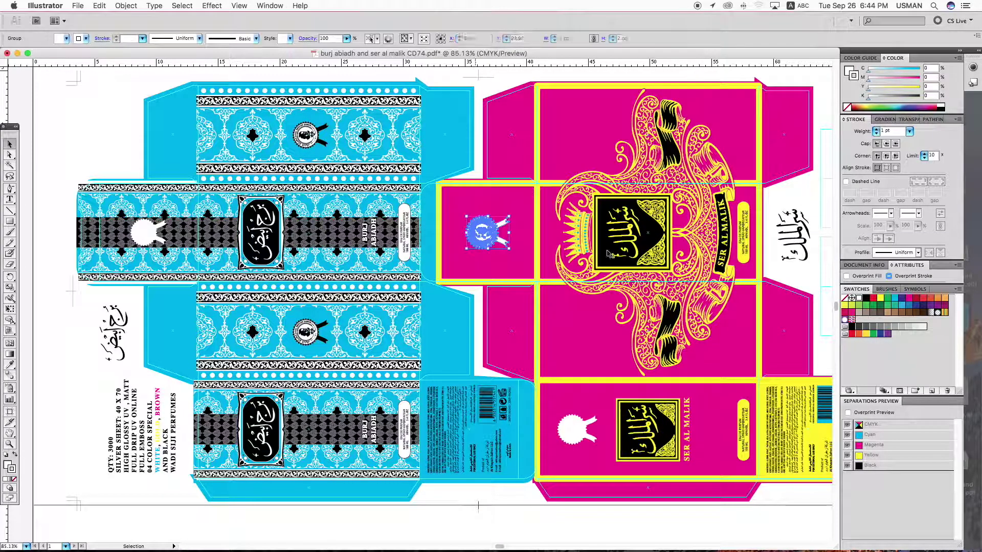
click(889, 277)
click(805, 198)
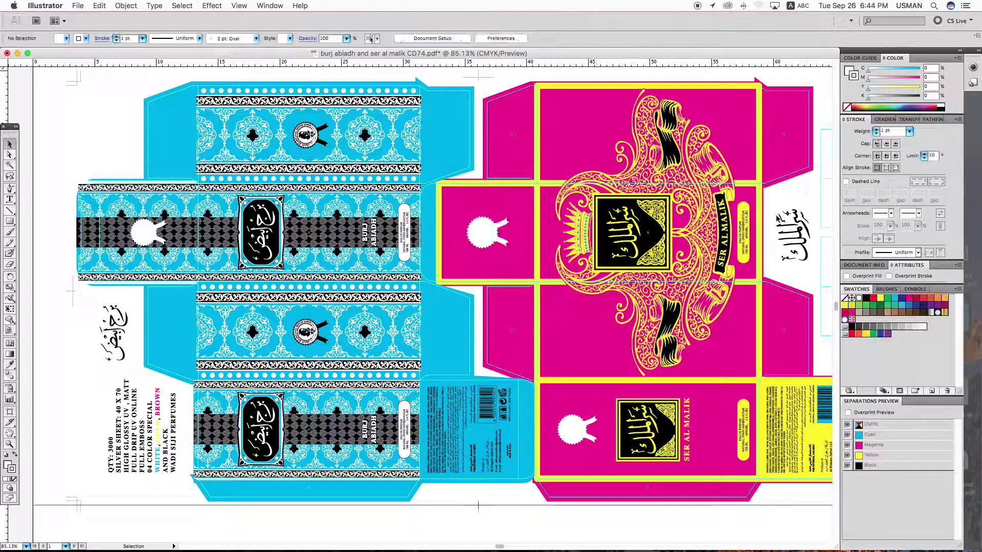
Fill the magenta box's die-shaped background solid black with no stroke
click(826, 339)
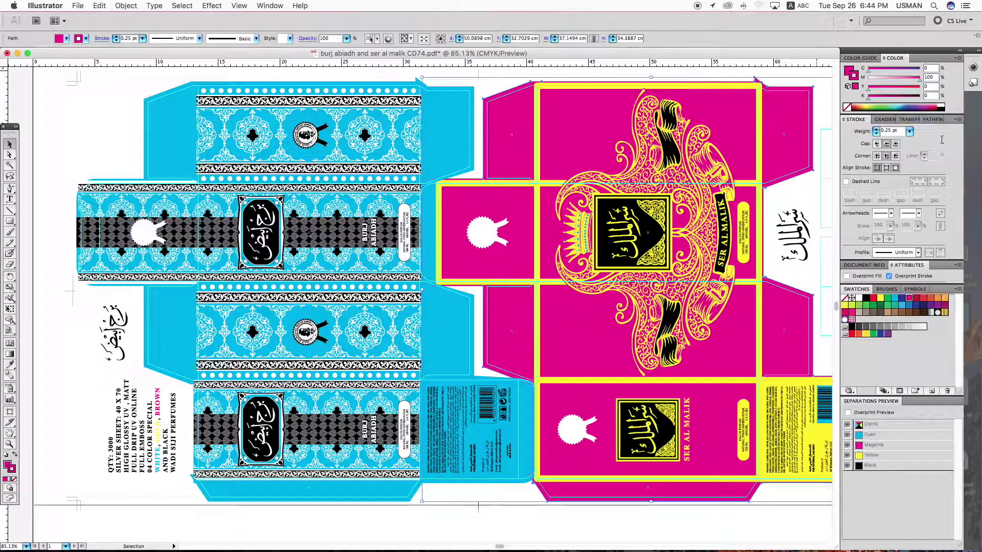
click(847, 108)
click(849, 70)
click(940, 109)
Recolour the snakeskin pattern groups on all panels of the Ser Al Malik box white
click(671, 192)
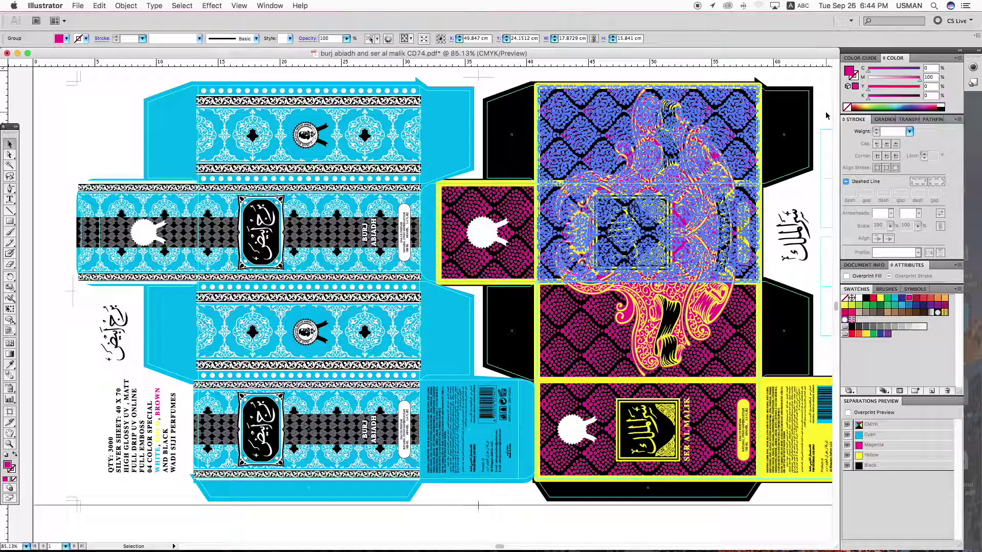
click(593, 329)
shift+click(514, 246)
shift+click(514, 154)
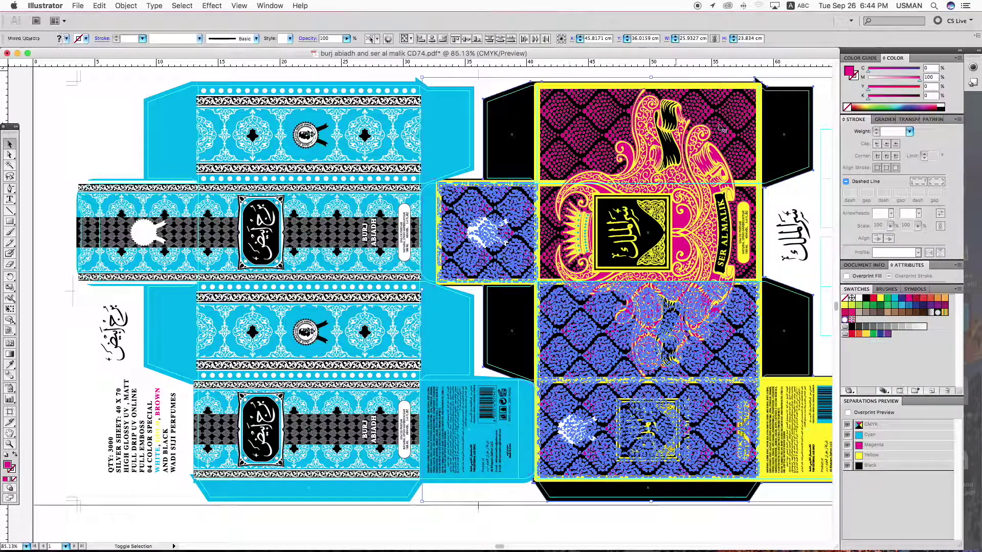
click(544, 219)
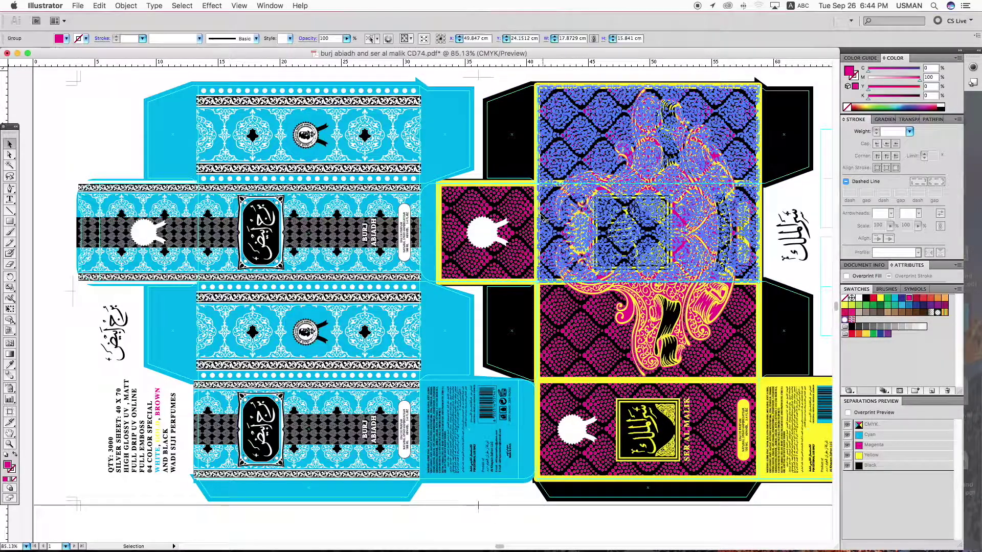
shift+click(516, 231)
shift+click(603, 328)
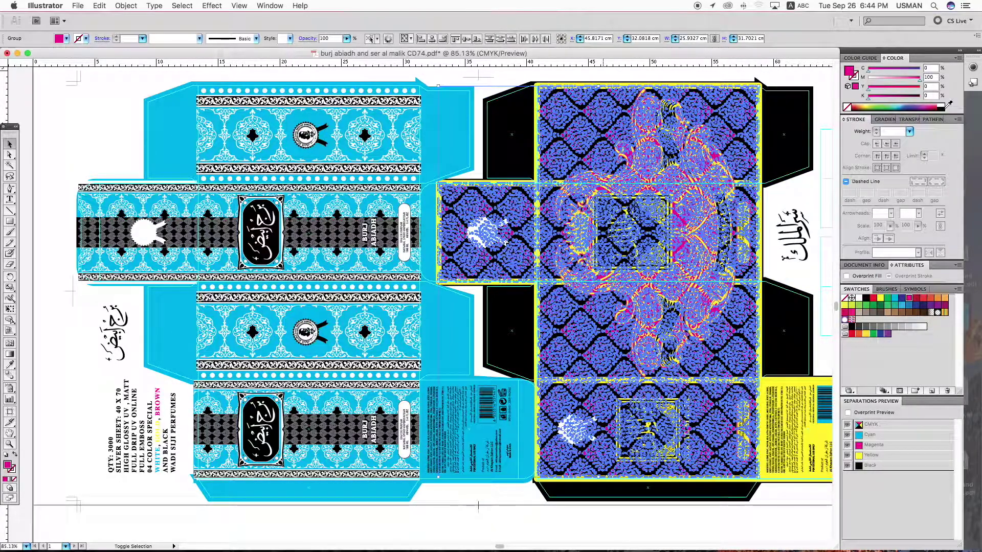
click(812, 76)
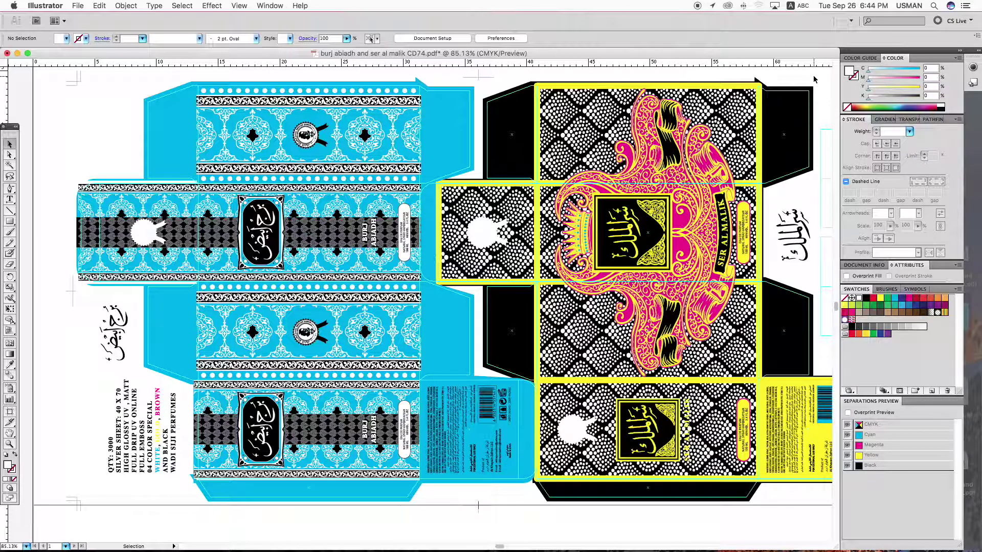
Make the yellow frame bands around the Ser Al Malik panels white in fill and stroke, with Overprint Stroke off
click(762, 128)
click(853, 75)
click(890, 277)
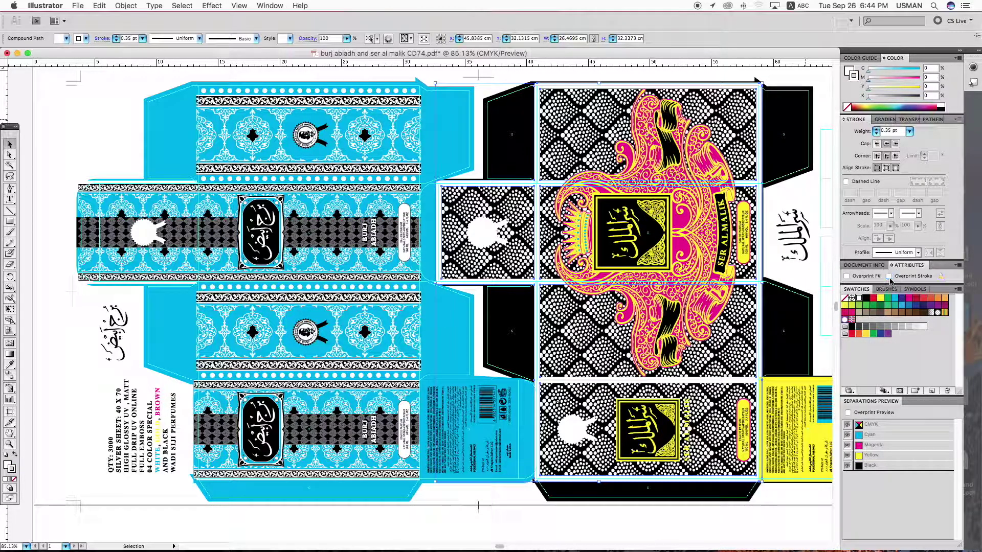
click(815, 200)
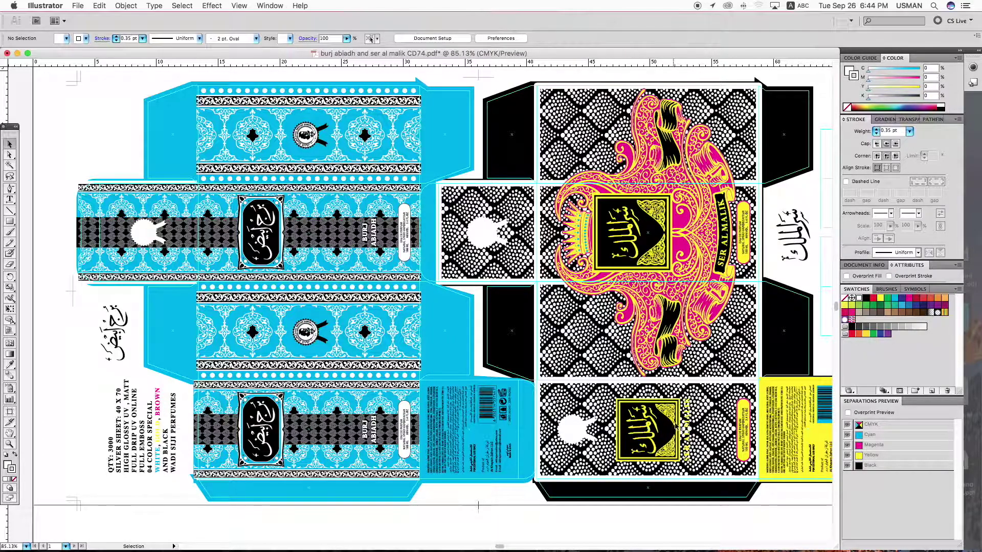
Delete the text and barcode from the yellow information panel and fill the panel white with no stroke
scroll(688, 422, right, 3)
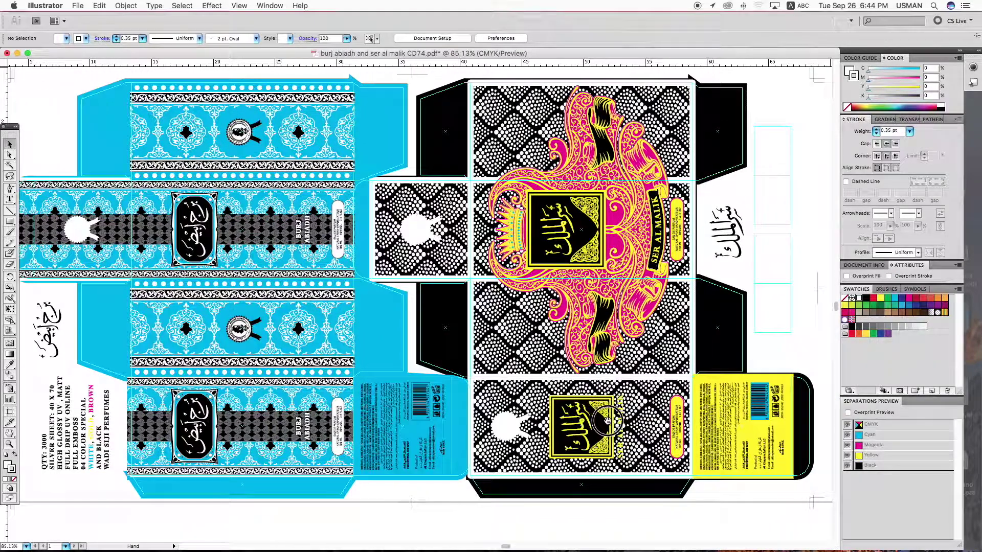
click(735, 409)
click(738, 411)
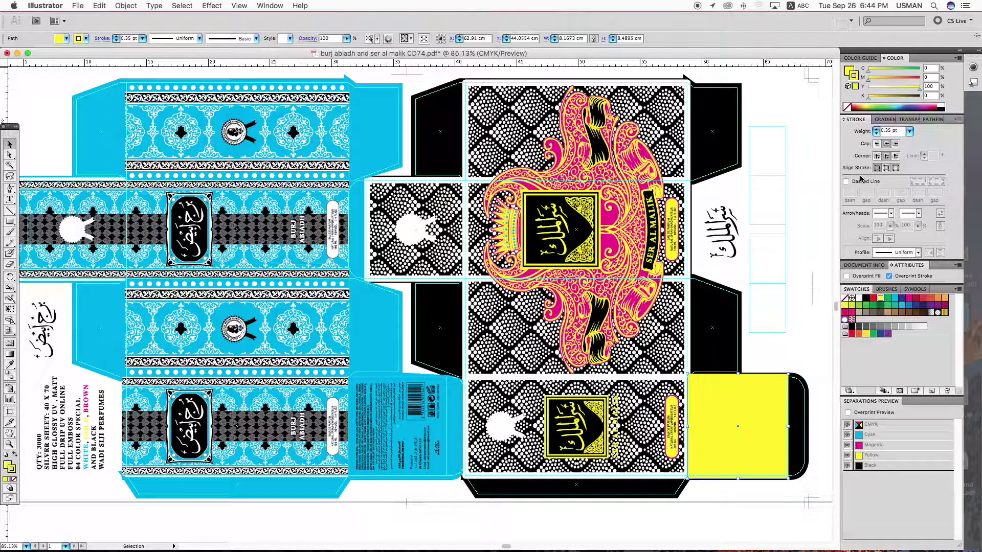
click(847, 107)
click(848, 71)
click(941, 105)
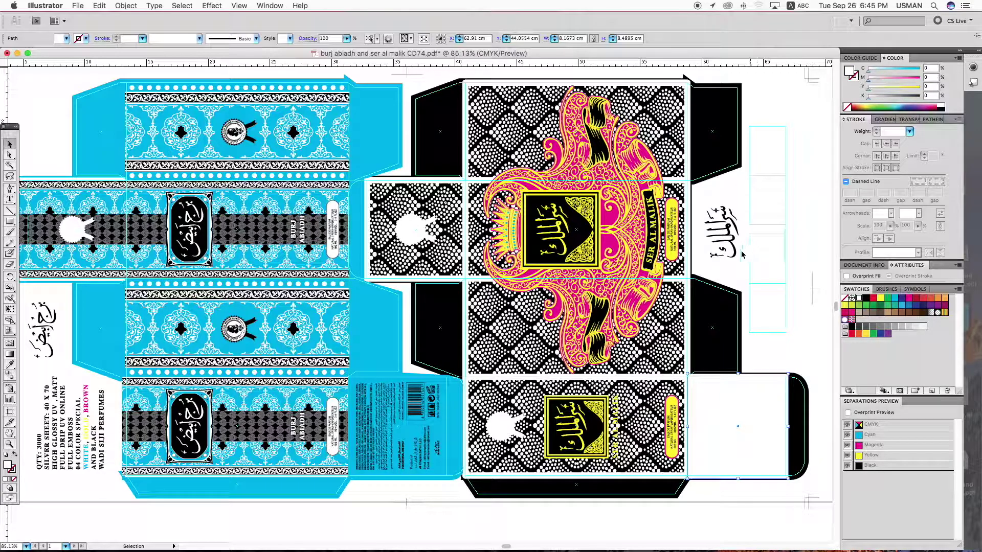
click(732, 273)
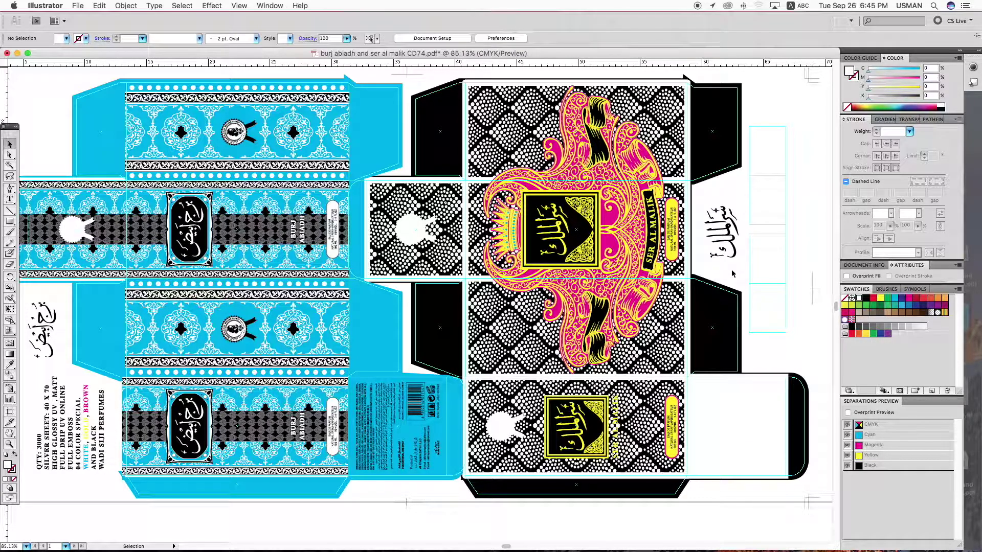
Delete the text and magenta outline shapes of the two rounded yellow labels, temporarily hiding the yellow shapes to reach them
click(675, 424)
key(Delete)
click(673, 229)
key(Delete)
click(671, 221)
key(super+3)
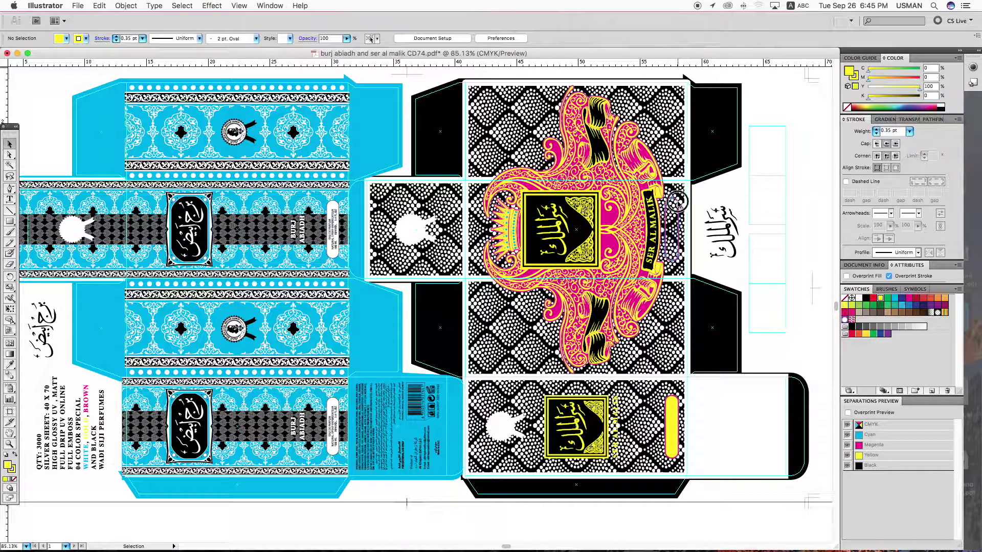
click(672, 203)
key(super+3)
key(super+3)
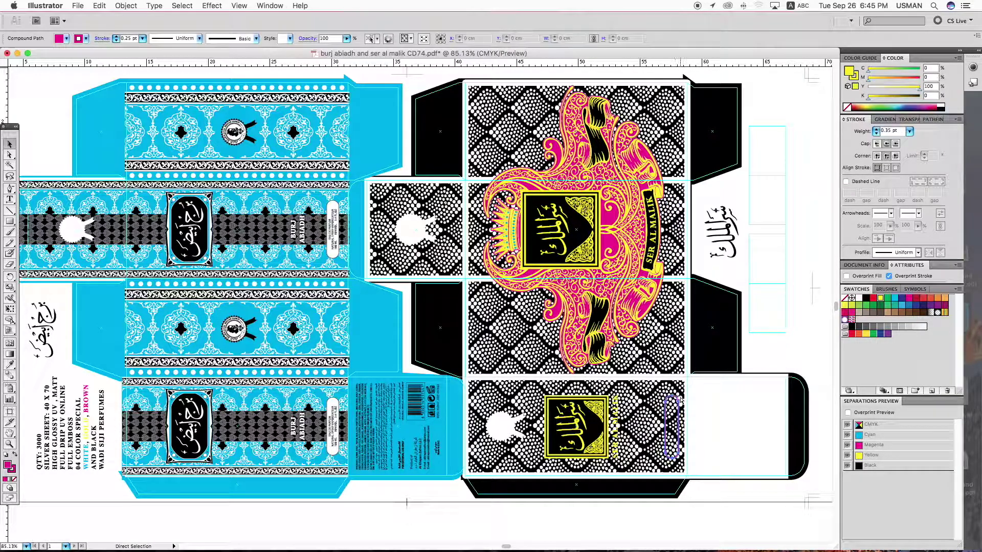
key(super+alt+3)
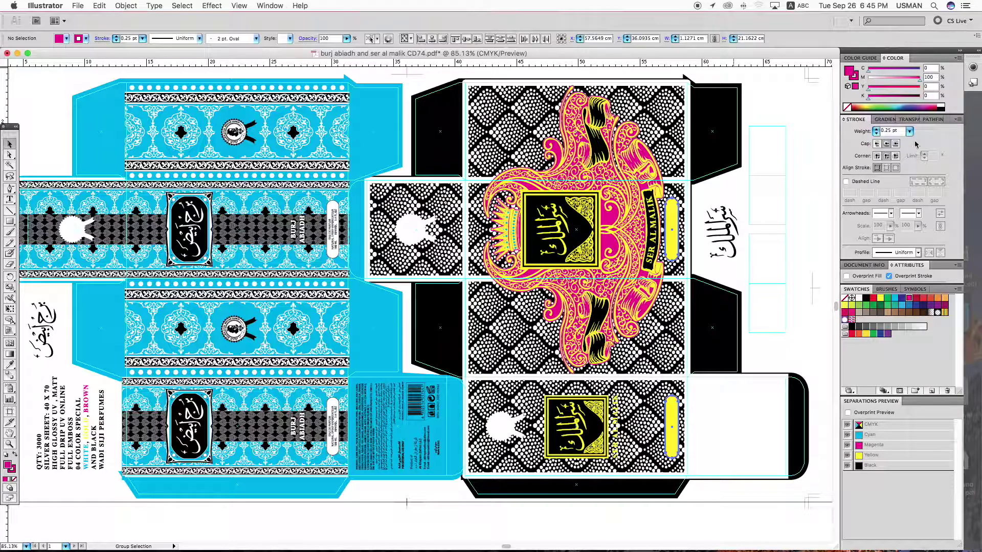
Make both rounded labels white in fill and stroke, with Overprint Stroke off
click(941, 107)
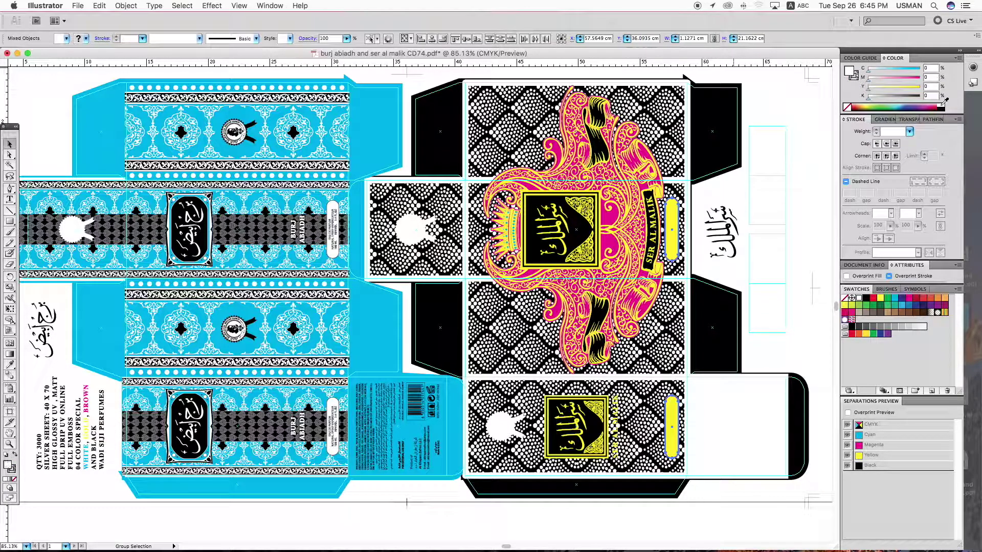
click(851, 74)
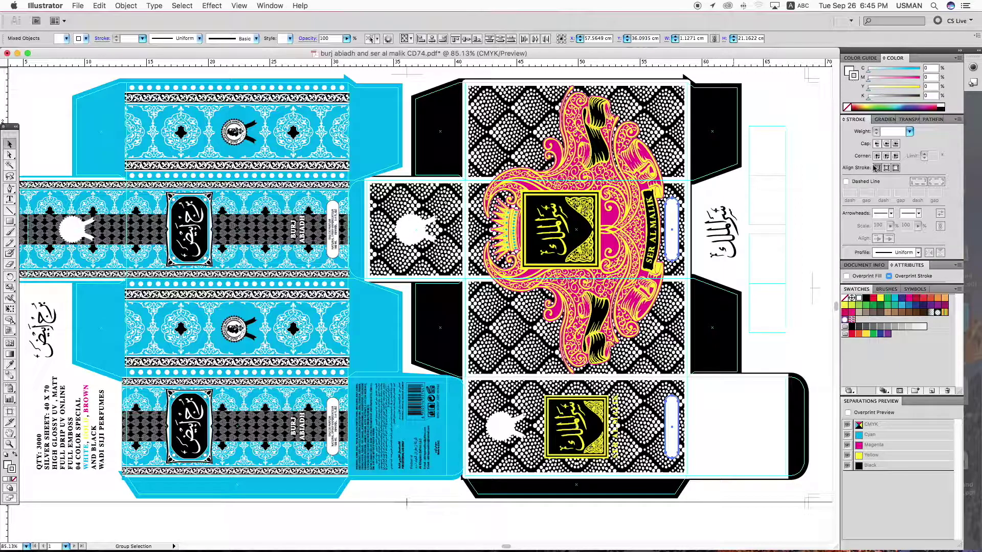
click(889, 277)
click(764, 287)
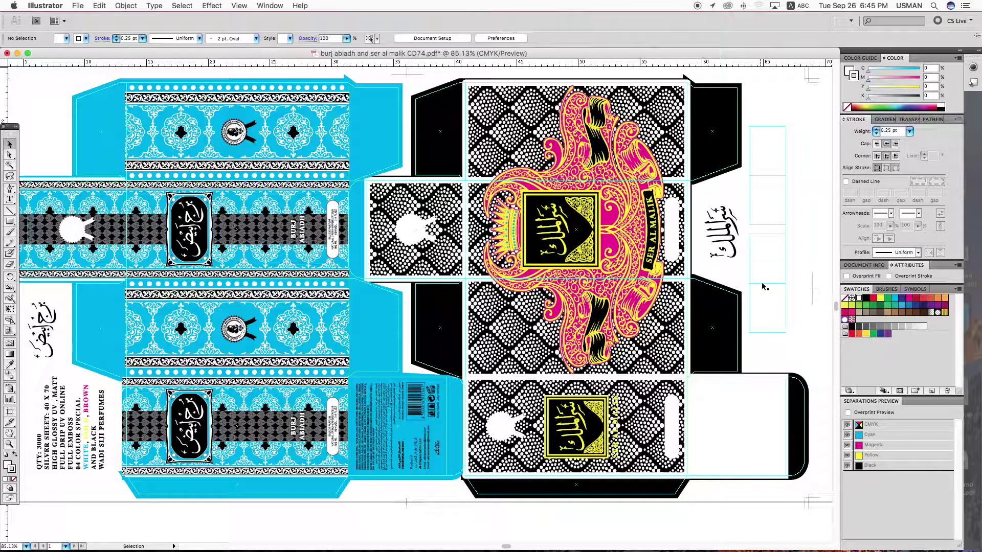
click(651, 226)
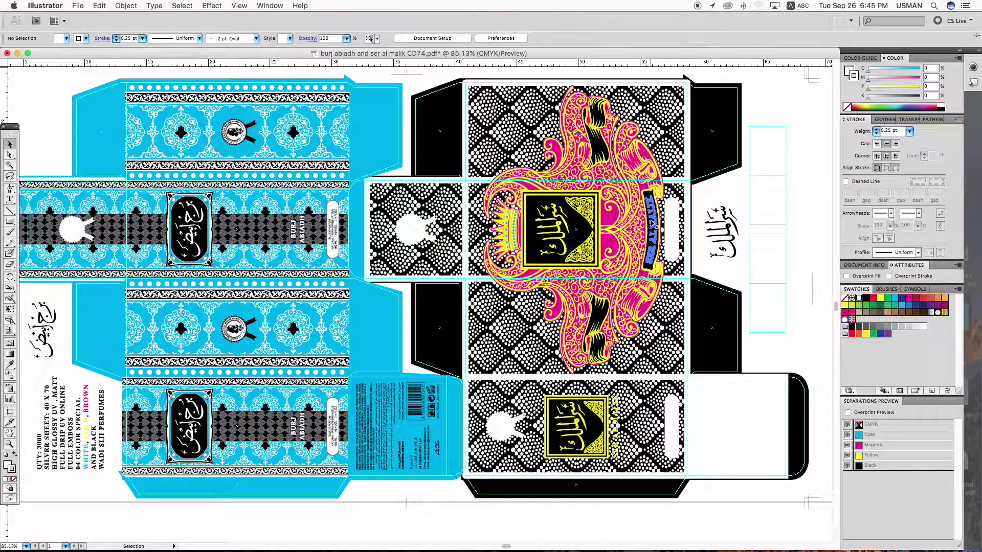
click(716, 197)
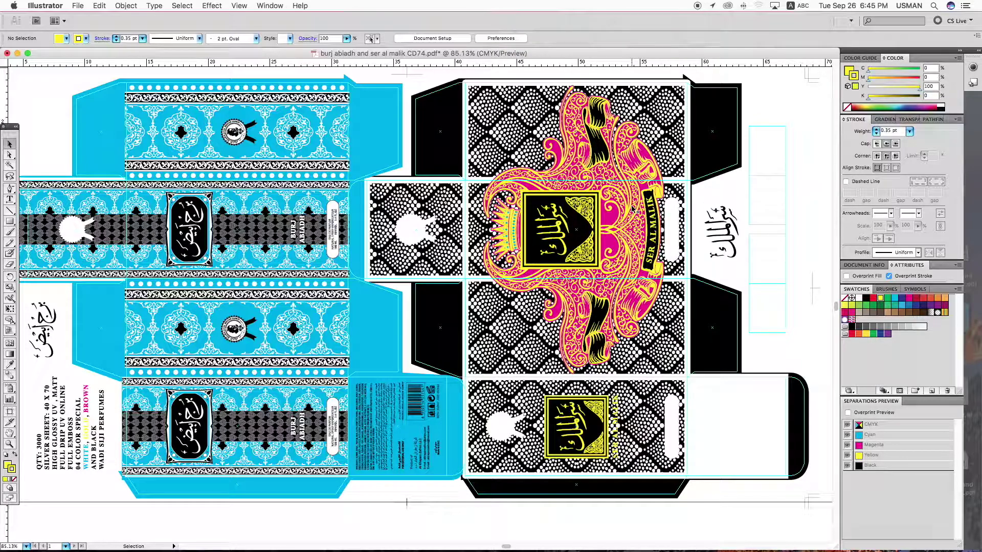
click(625, 205)
key(Delete)
click(605, 145)
key(Delete)
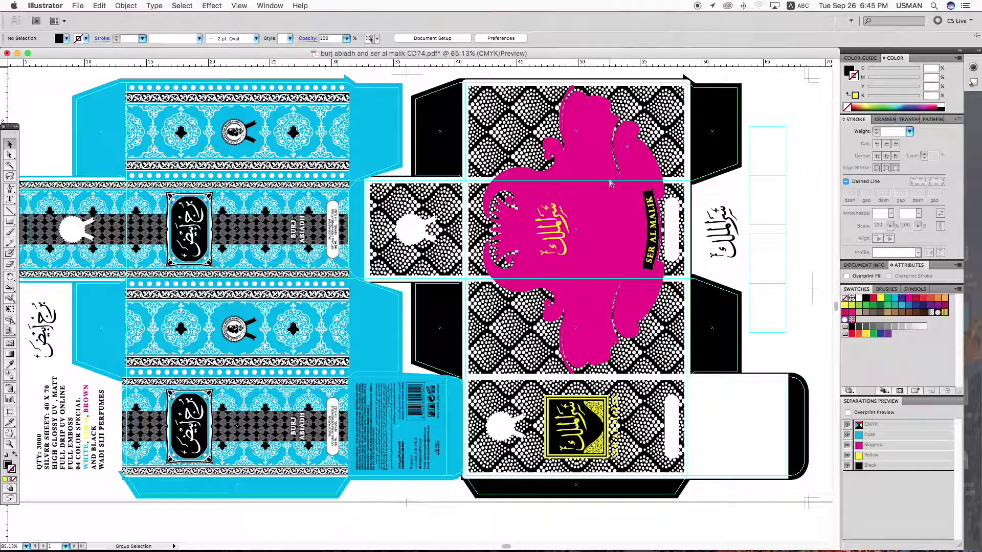
key(super+z)
key(super+z)
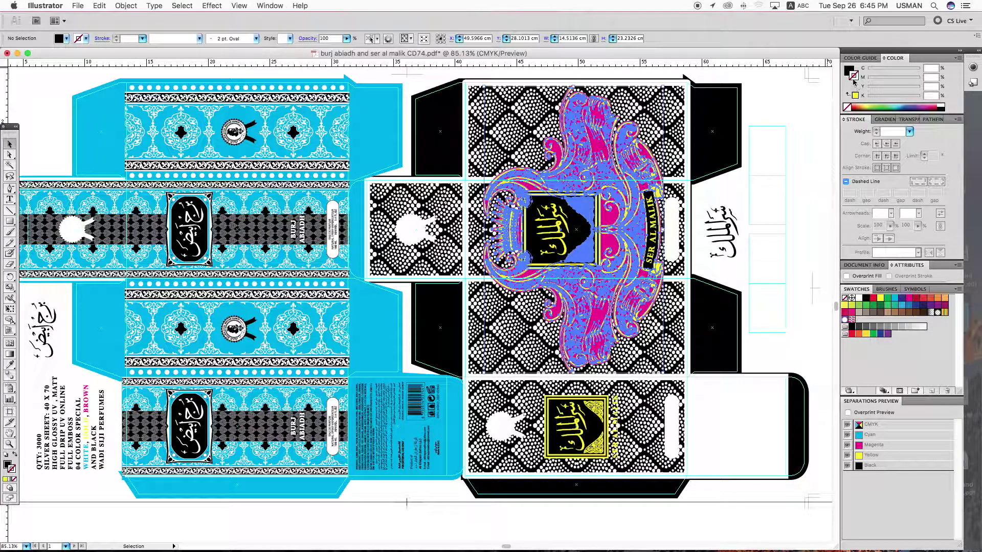
Recolour the crest's scrollwork and emblem frame on the Ser Al Malik box white in fill and stroke, with Overprint Stroke off
click(848, 71)
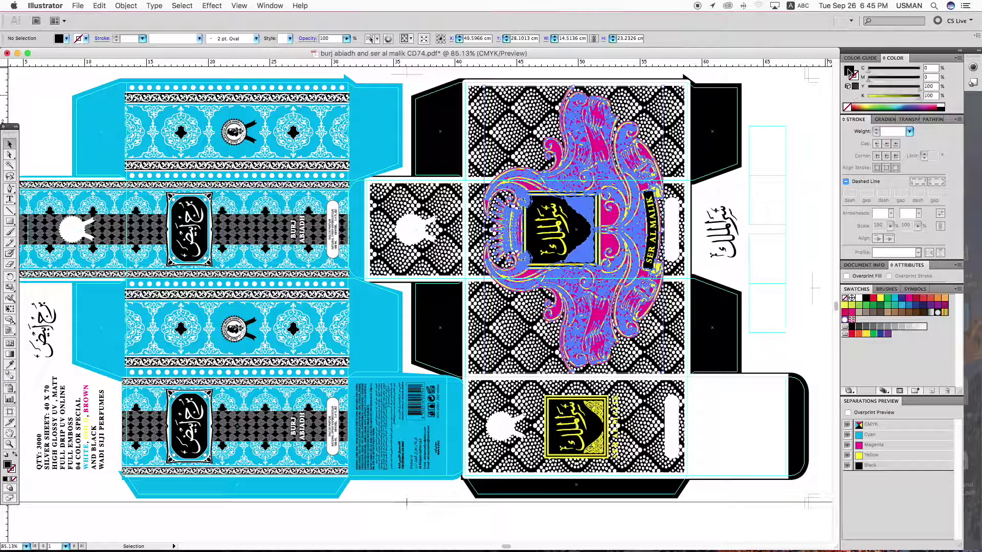
click(941, 105)
click(943, 104)
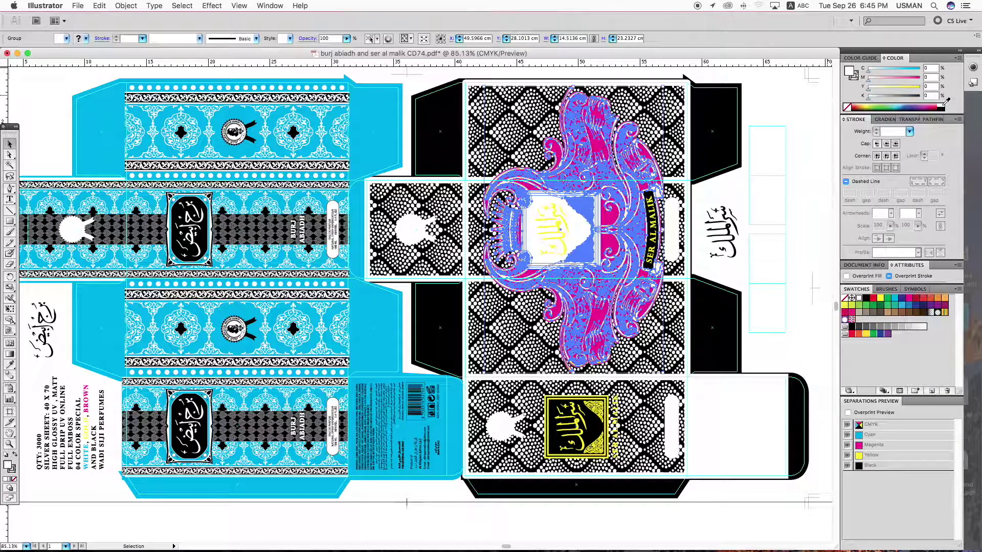
click(853, 77)
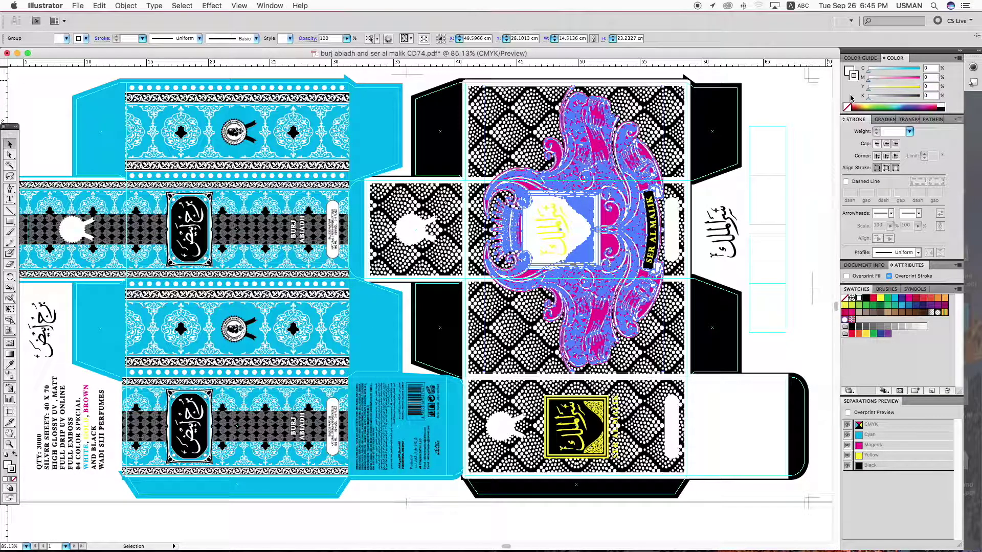
click(889, 276)
click(734, 189)
Fill the backing of the square calligraphy emblem within the large crest solid black with no stroke
click(569, 214)
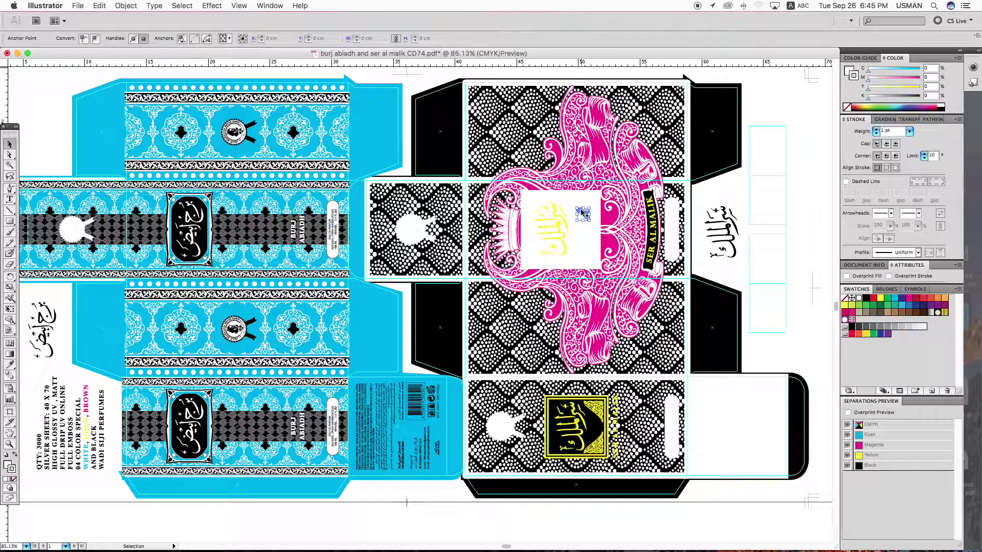
click(847, 107)
click(849, 70)
click(941, 107)
click(730, 202)
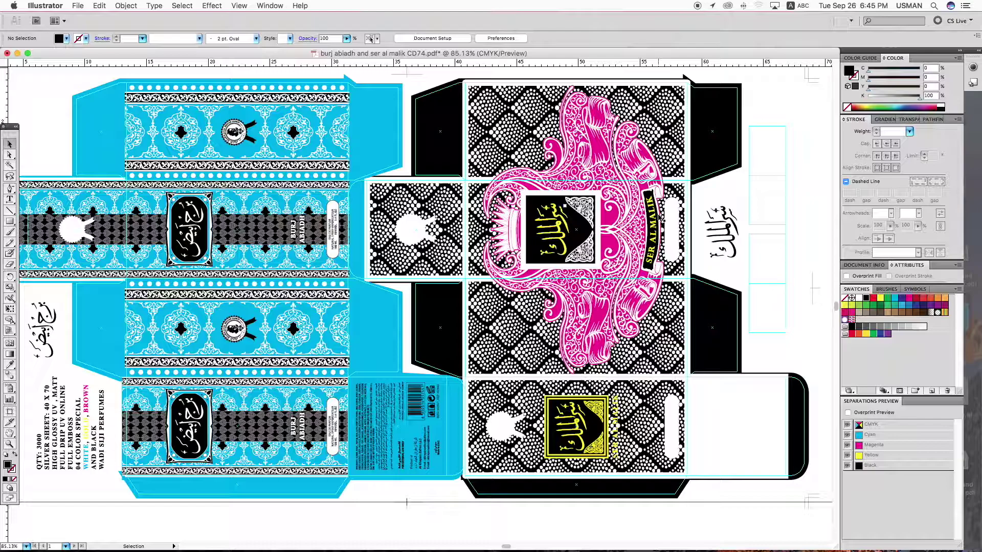
Give the crest's magenta backing shape a black fill and a 1 pt white stroke, with Overprint Stroke off
click(613, 223)
click(941, 106)
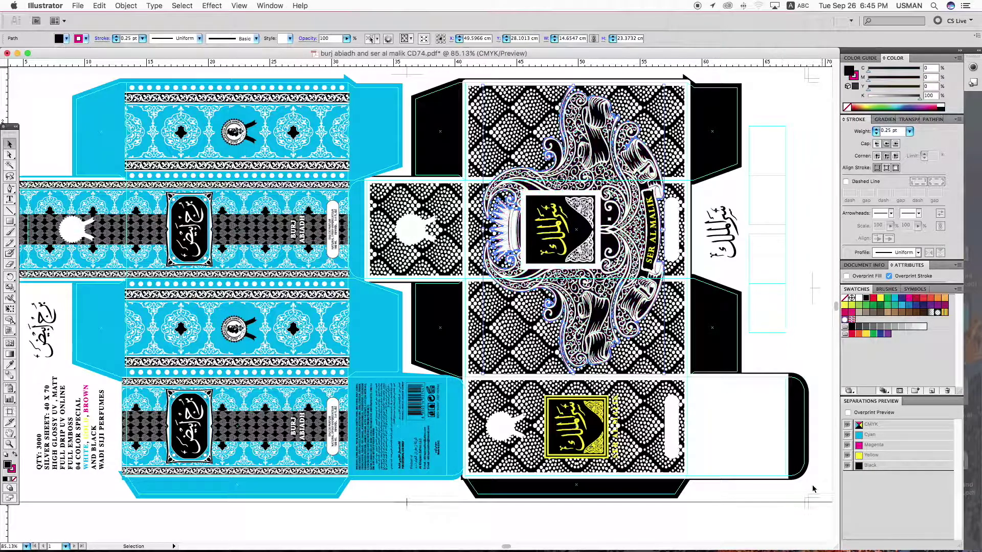
click(854, 75)
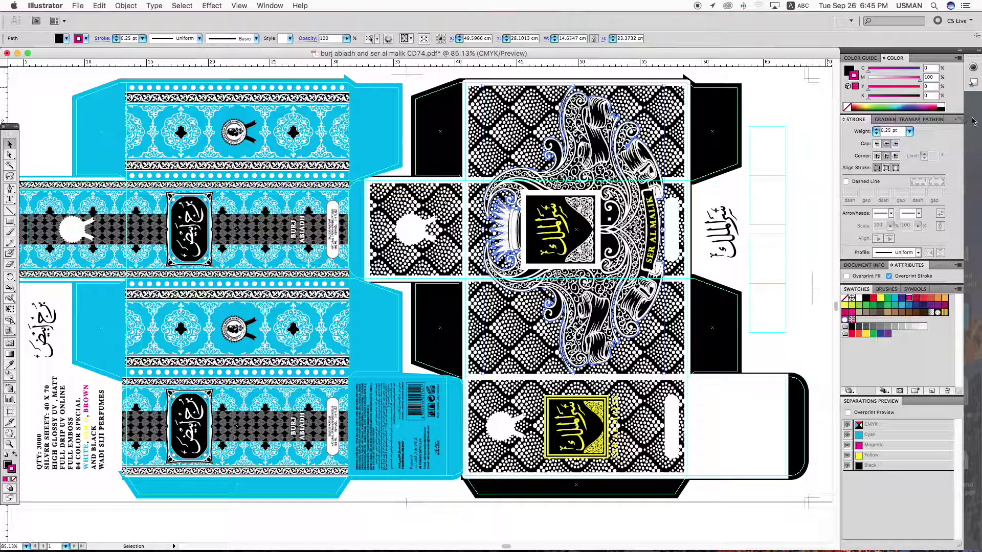
click(942, 102)
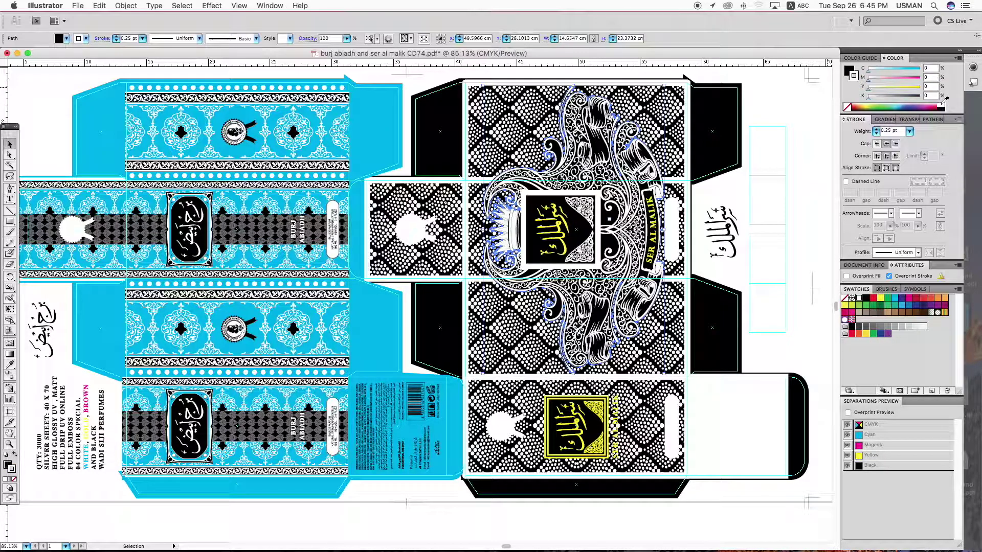
click(910, 131)
click(895, 158)
click(889, 277)
click(730, 204)
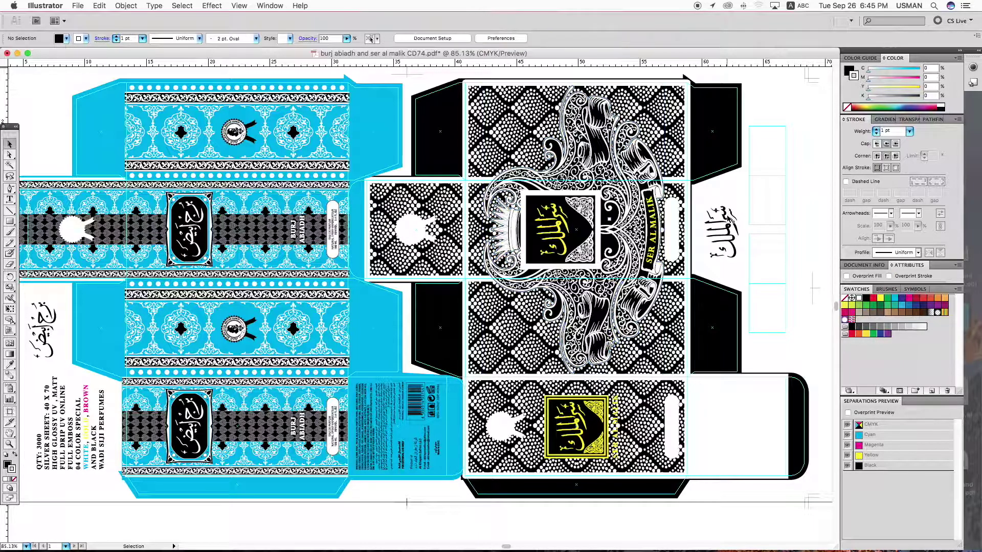
Select the yellow Ser Al Malik banner lettering together with the yellow Arabic calligraphy in the crest's emblem
click(655, 227)
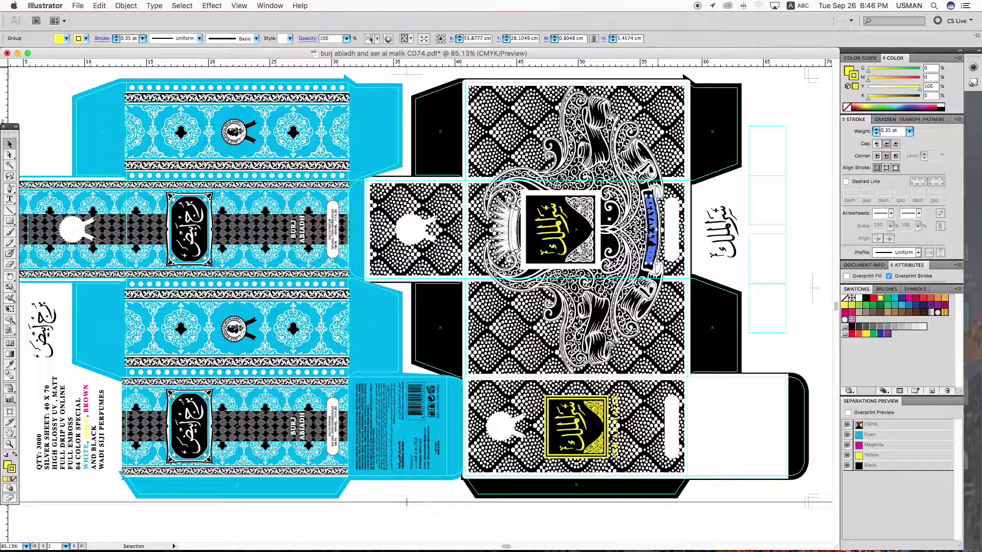
shift+click(555, 220)
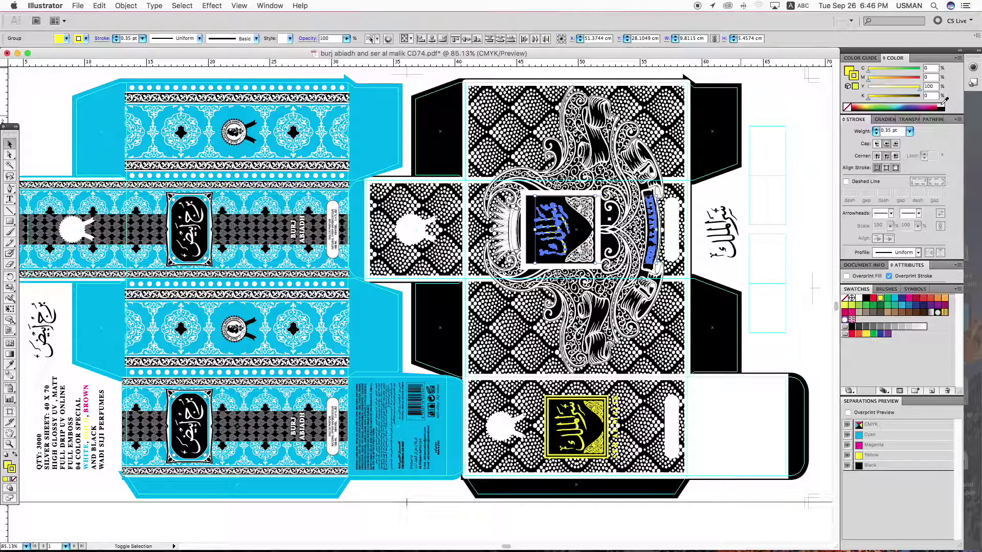